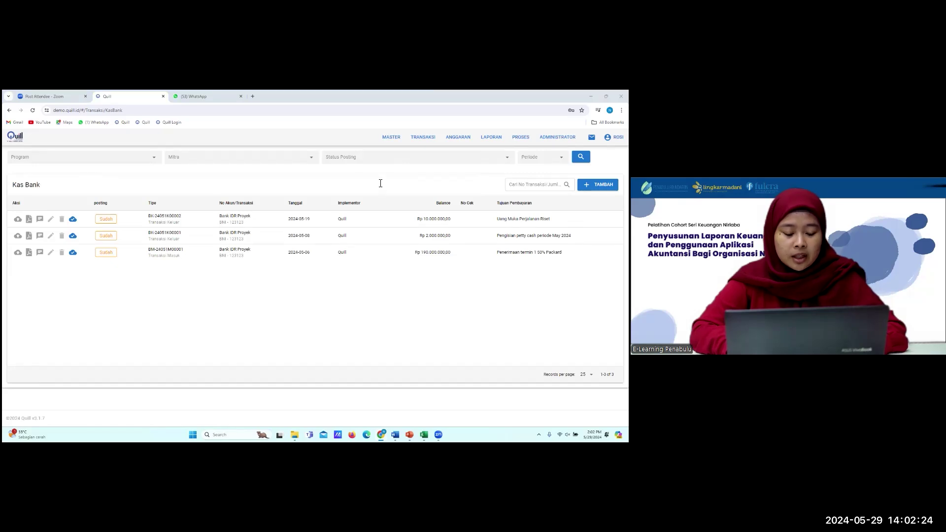
Switch to the Word case study document and review the Transaksi Packard table's amounts and account names.
key(alt+Tab)
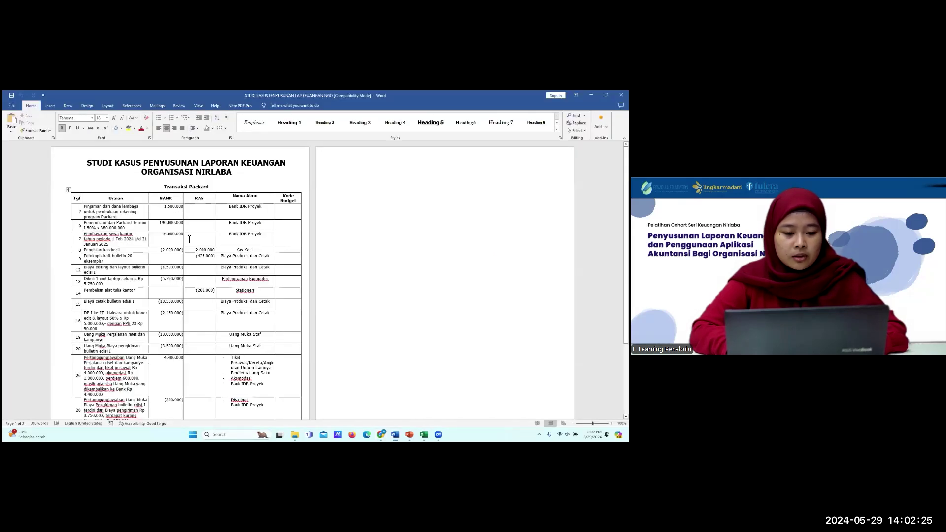
scroll(189, 240, down, 6)
scroll(191, 231, up, 6)
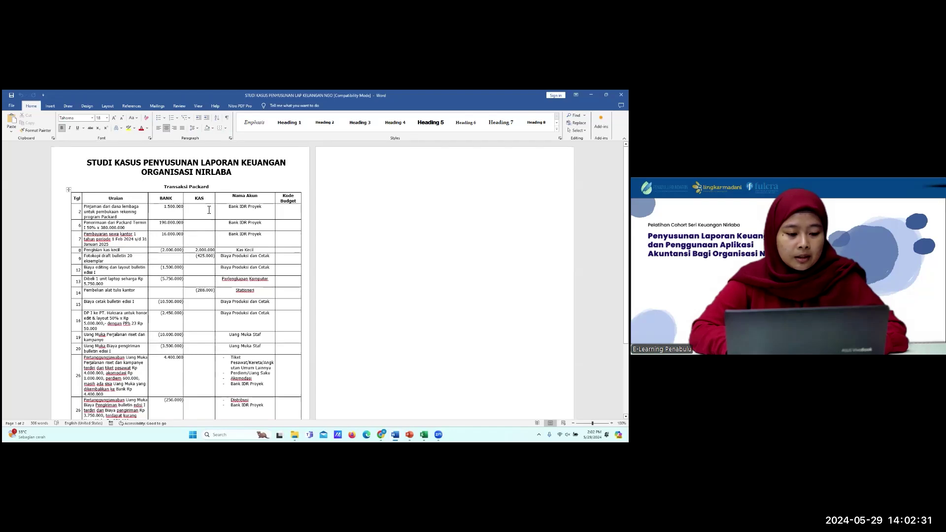
scroll(209, 210, down, 2)
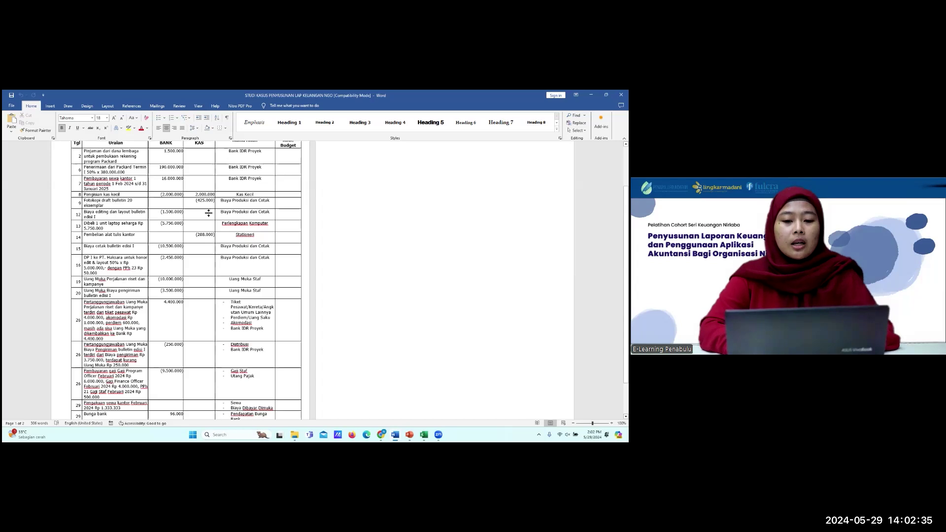
scroll(209, 212, up, 1)
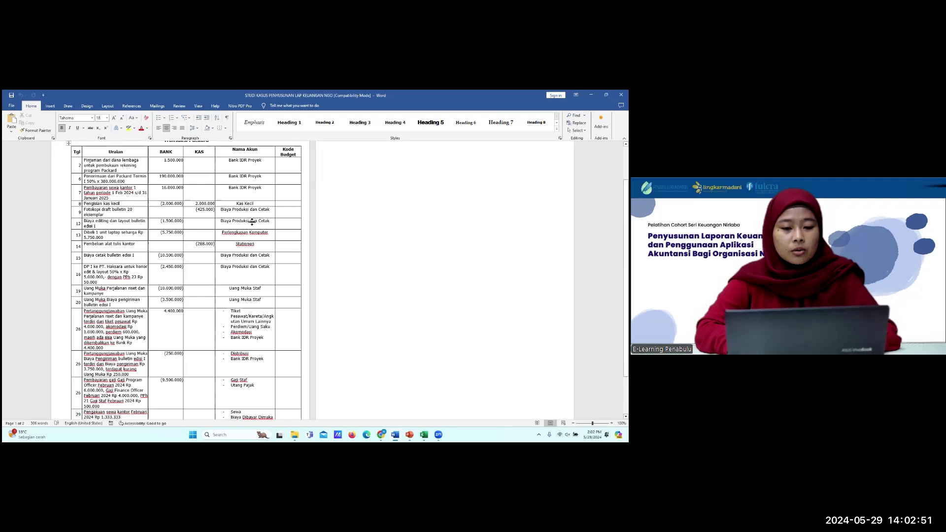
scroll(252, 222, up, 1)
scroll(252, 220, up, 1)
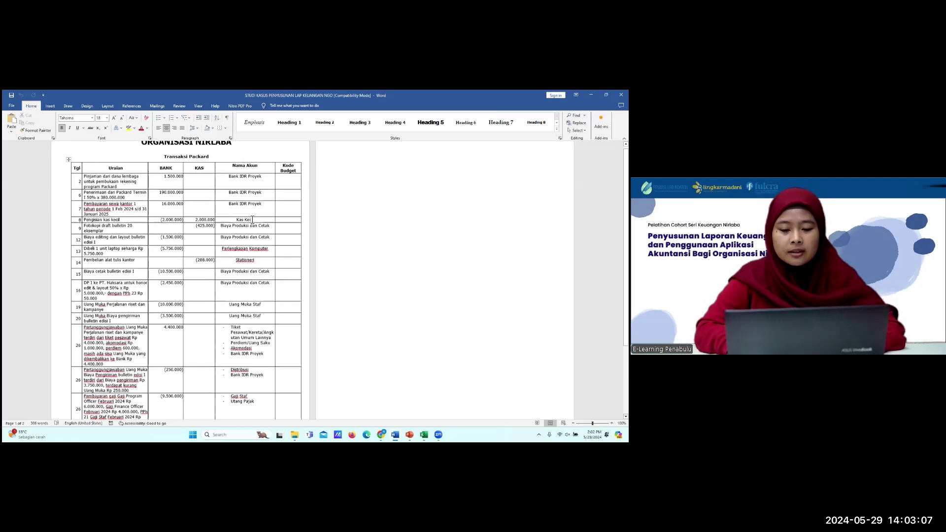
scroll(252, 219, up, 2)
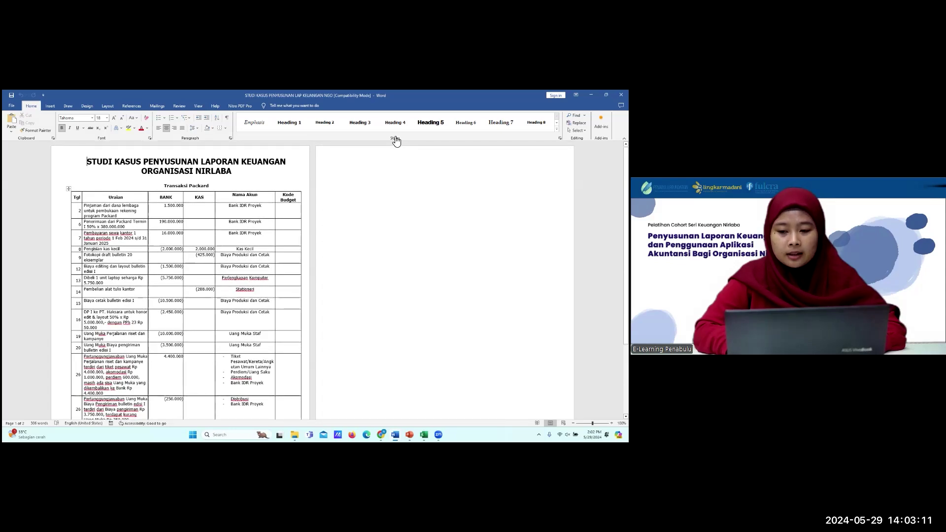
Switch back to Quill in the browser and review the Daftar Perkiraan account tree down to the Pengeluaran accounts.
key(alt+Tab)
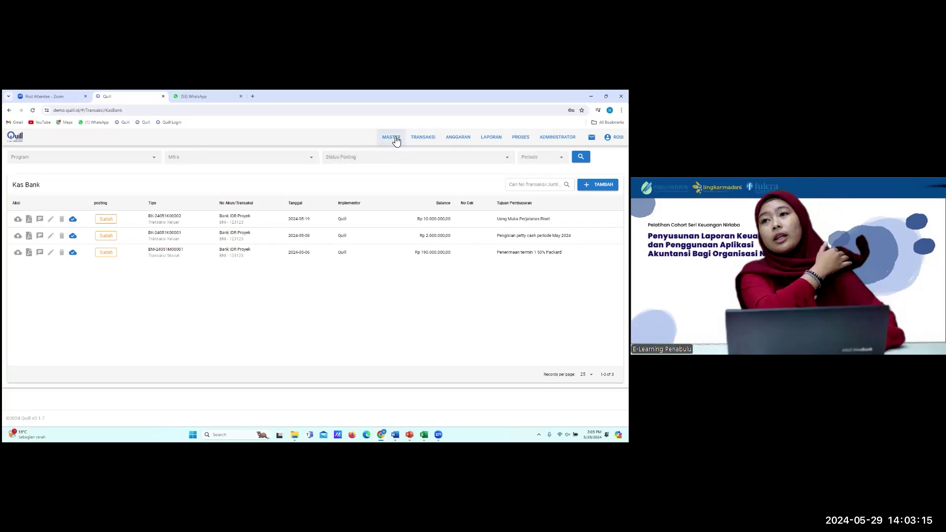
click(396, 140)
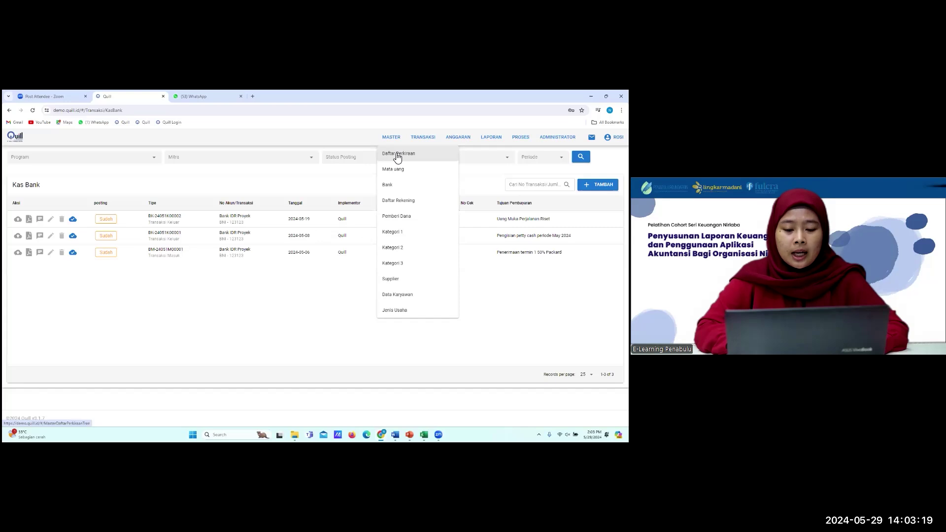
click(398, 157)
scroll(127, 314, down, 3)
scroll(127, 314, down, 4)
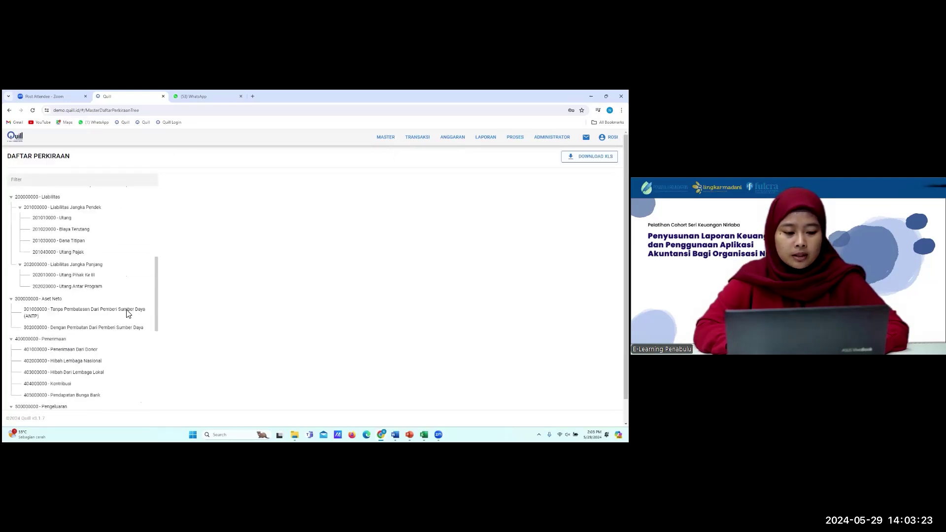
scroll(127, 314, down, 6)
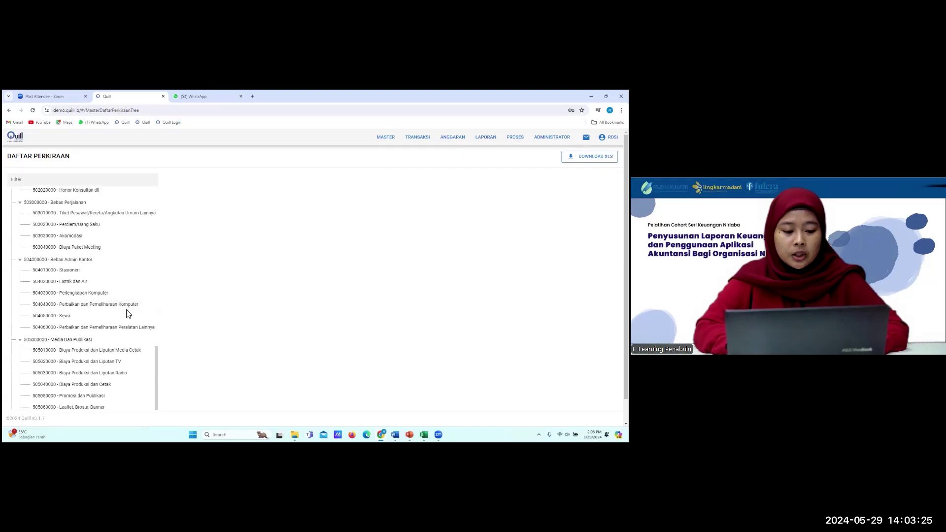
scroll(127, 314, up, 5)
View the Mata Uang master list, followed by the Bank master list.
click(386, 137)
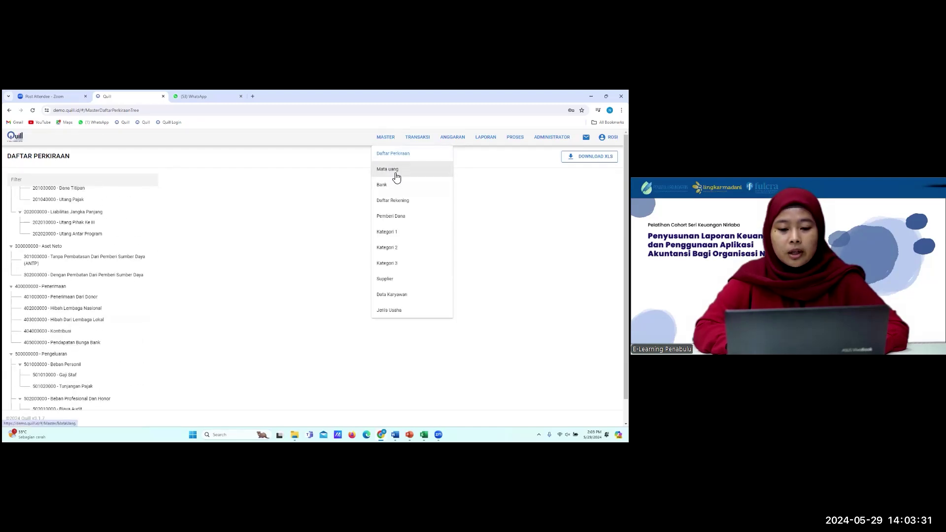
click(396, 168)
click(391, 138)
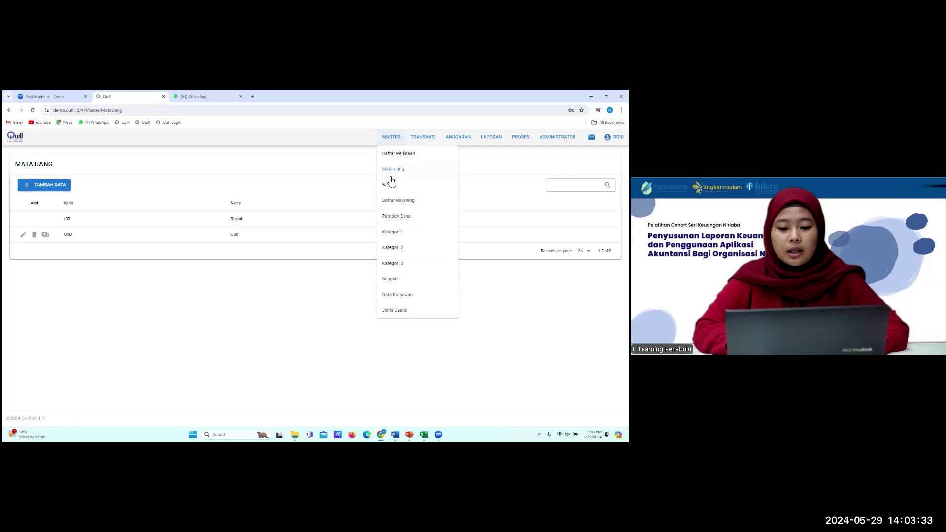
click(389, 186)
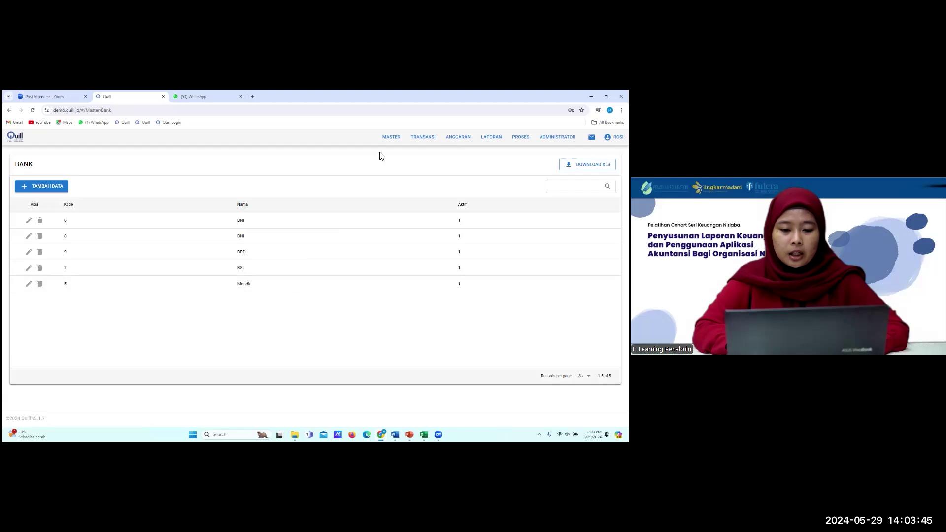
Open the Daftar Rekening master list and look through the registered bank accounts.
click(391, 142)
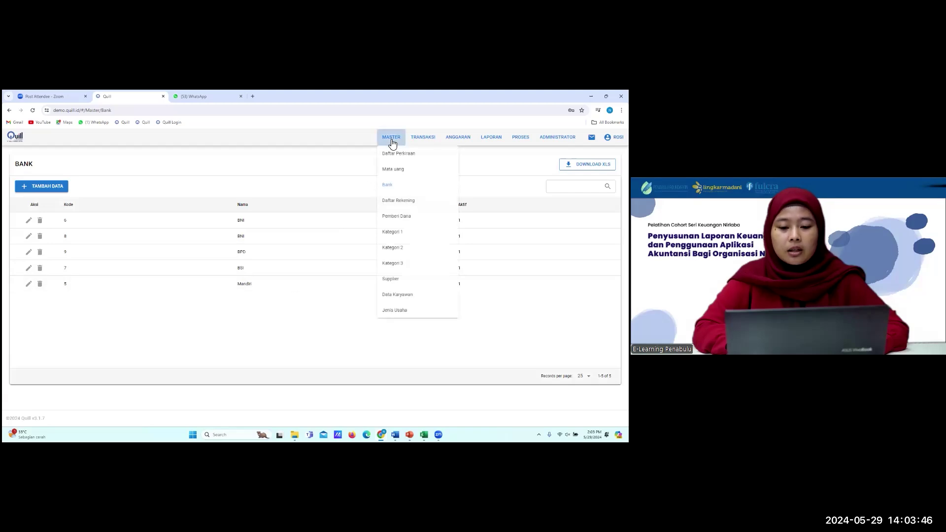
click(394, 207)
scroll(304, 252, down, 5)
scroll(304, 253, up, 5)
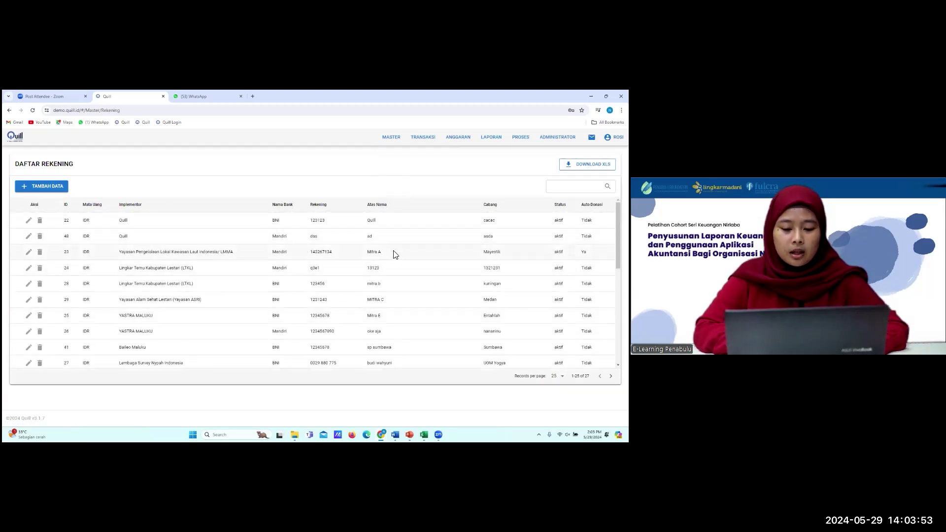
Open the Pemberi Dana list, view the edit form of the donor "dinas" and cancel it without changes.
click(396, 139)
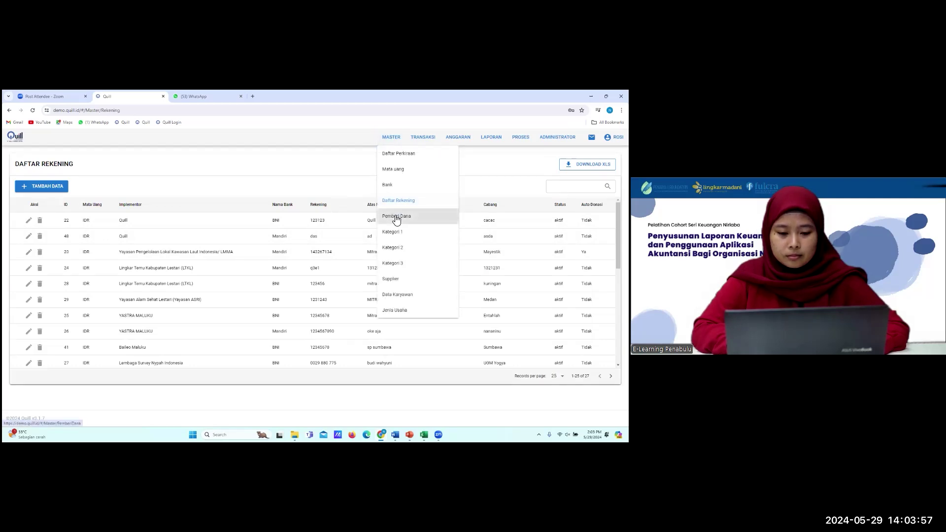
click(395, 216)
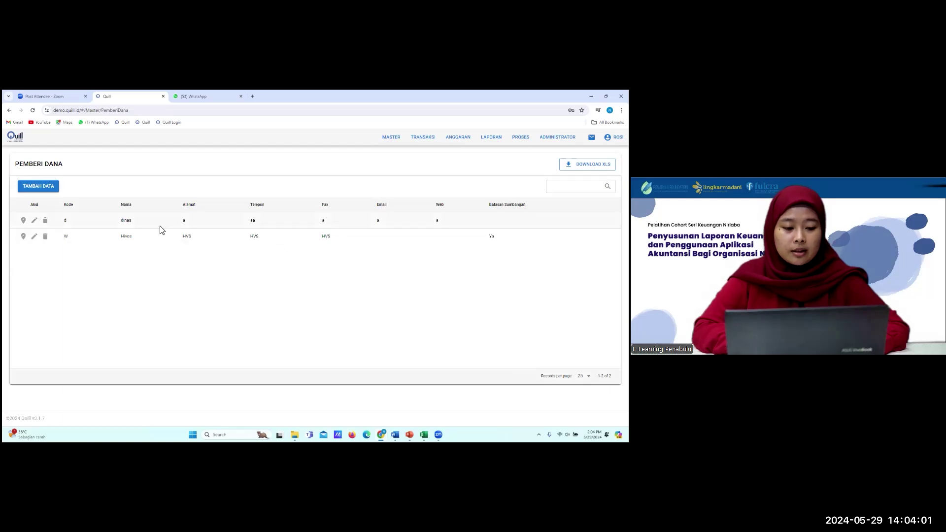
click(34, 222)
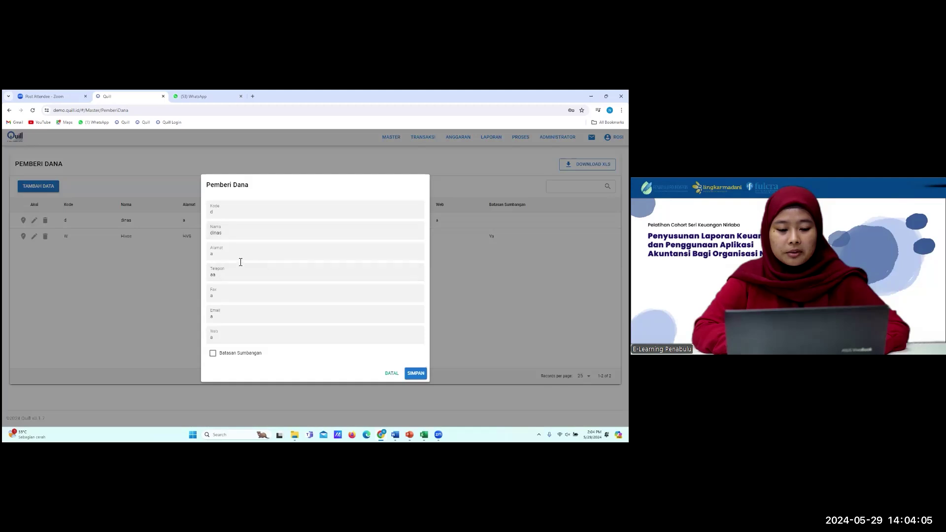
click(391, 373)
View the Data Karyawan master list, followed by the Supplier master list.
click(393, 138)
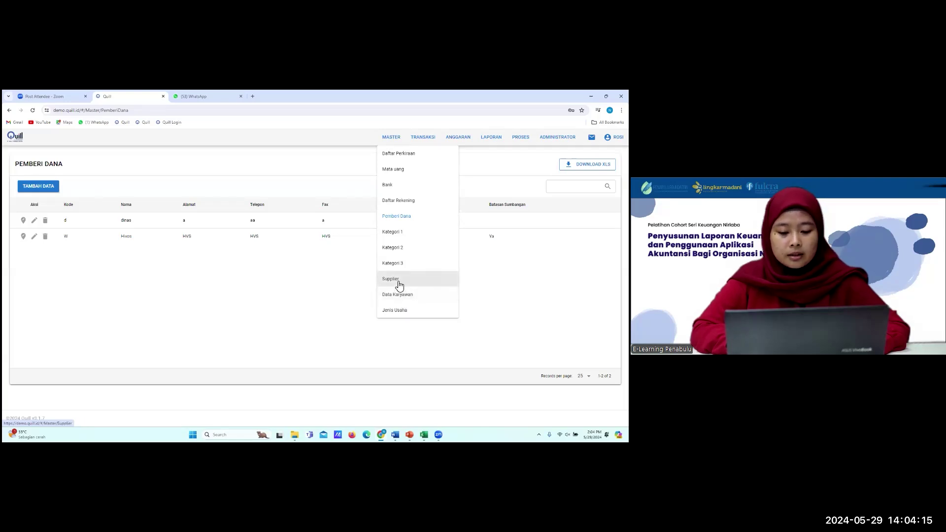
click(399, 294)
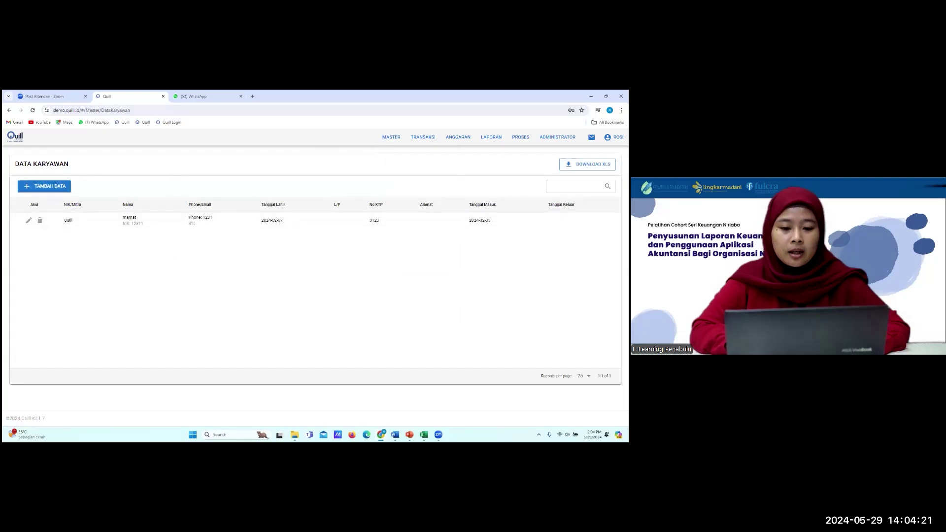
click(393, 138)
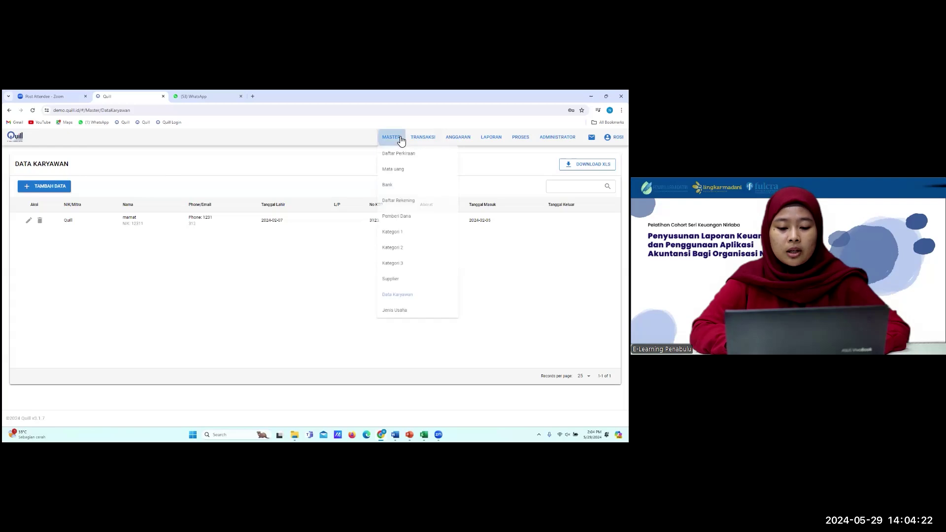
click(393, 281)
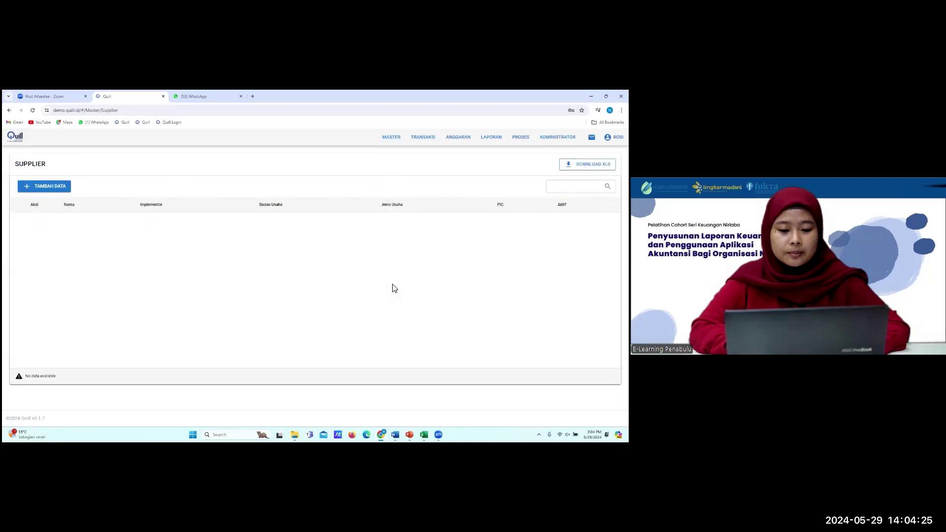
View the Jurnal Memorial transaction page, followed by the Kas Bank transaction list.
click(423, 137)
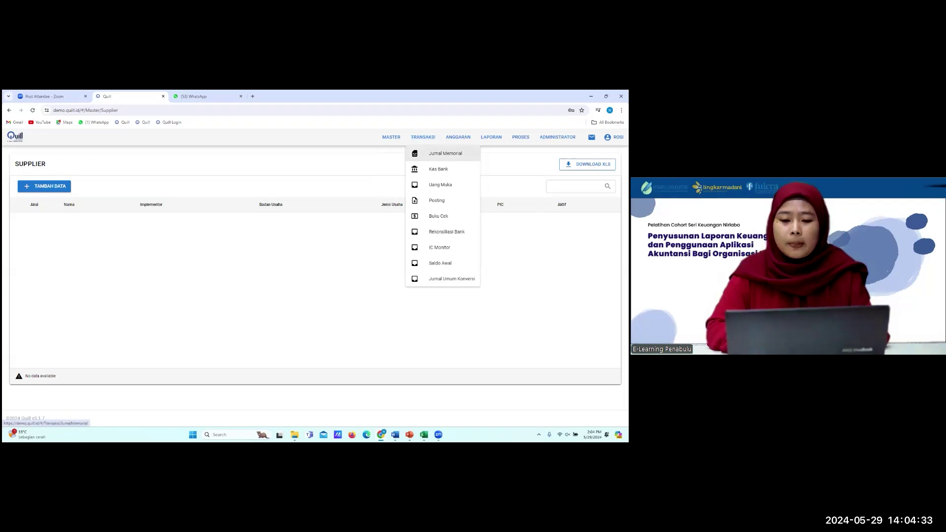
click(443, 153)
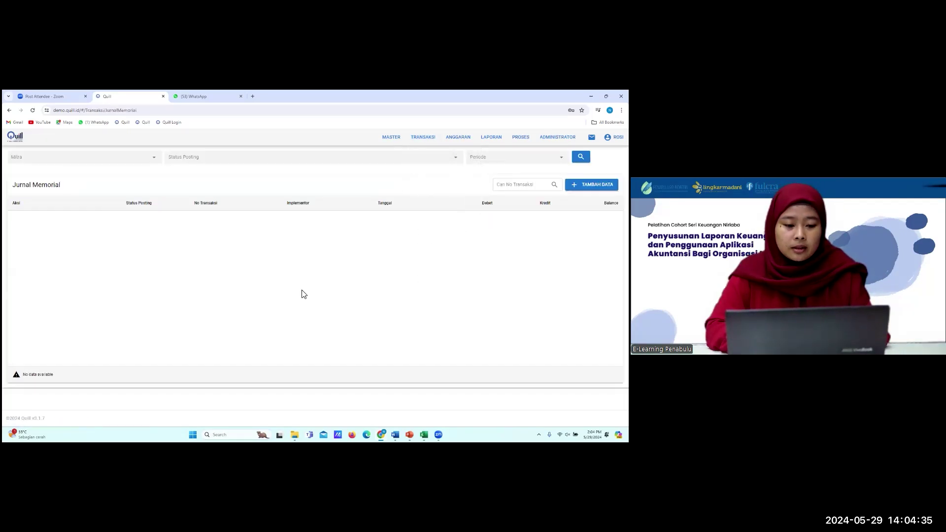
click(422, 137)
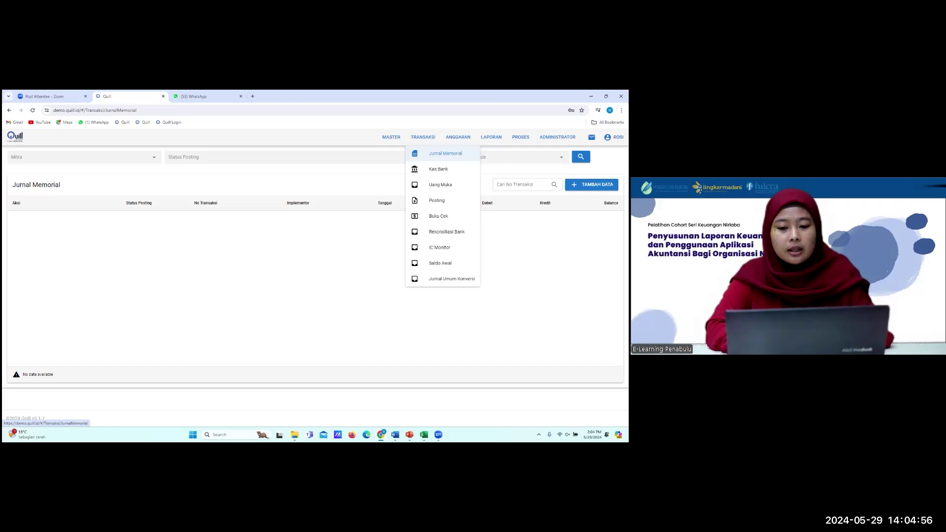
click(439, 169)
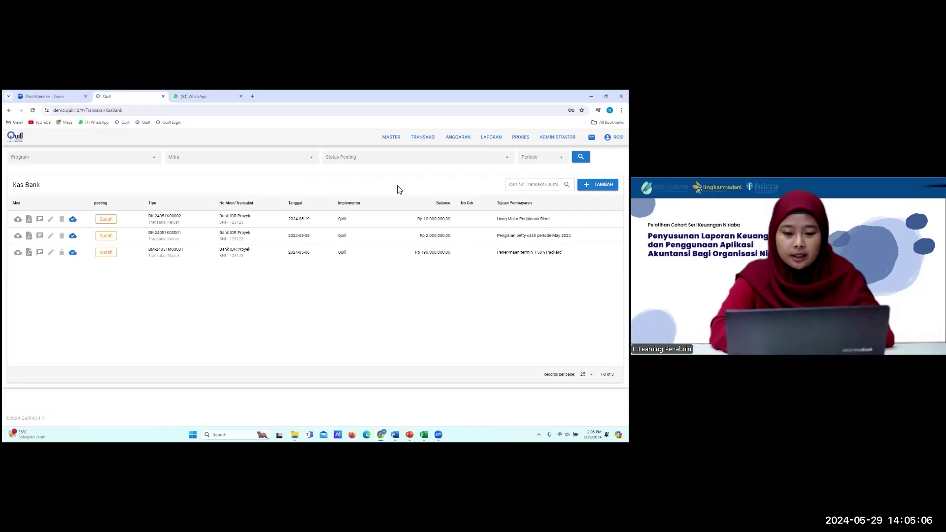
View the Uang Muka transaction list, then load the Posting page's transaction sections without entering a date range.
click(422, 137)
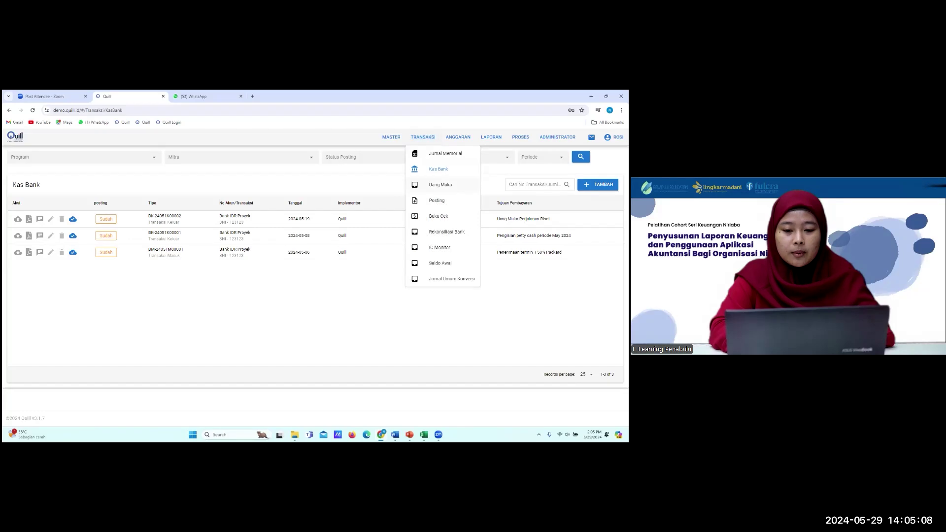
click(433, 185)
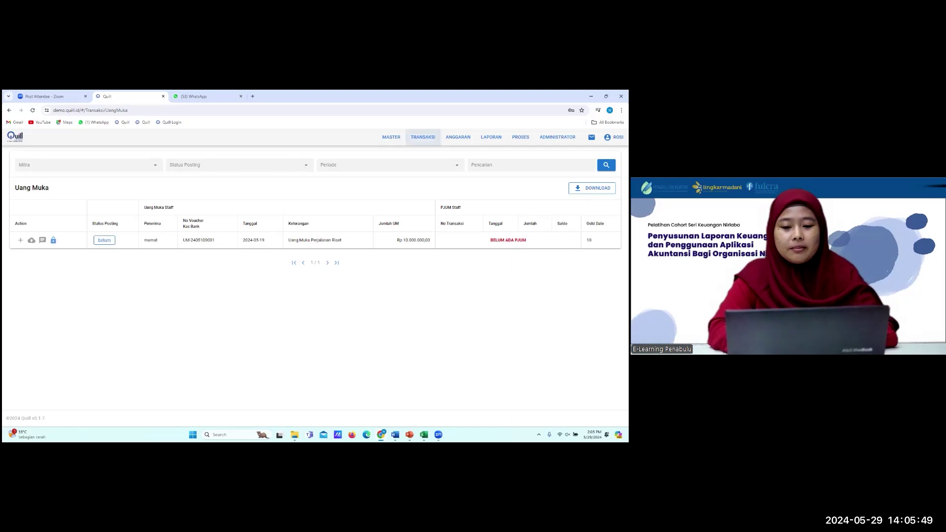
click(422, 137)
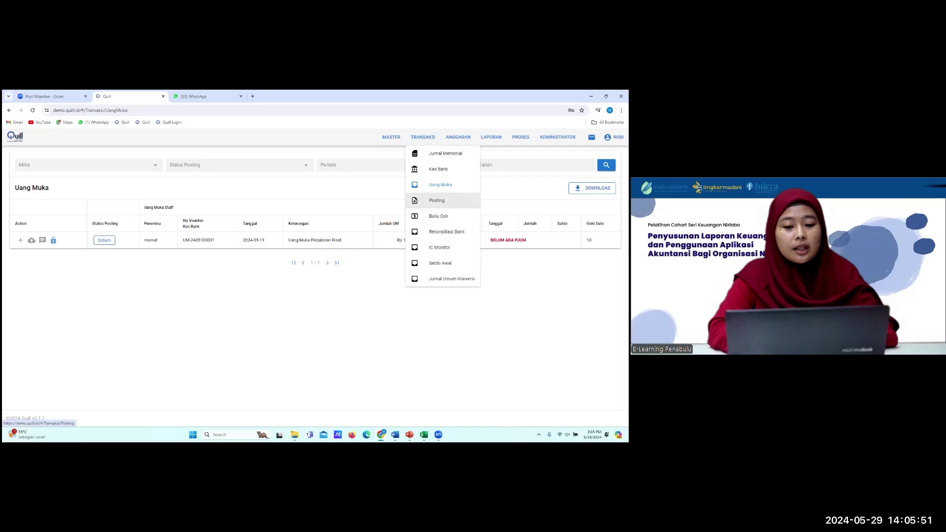
click(438, 200)
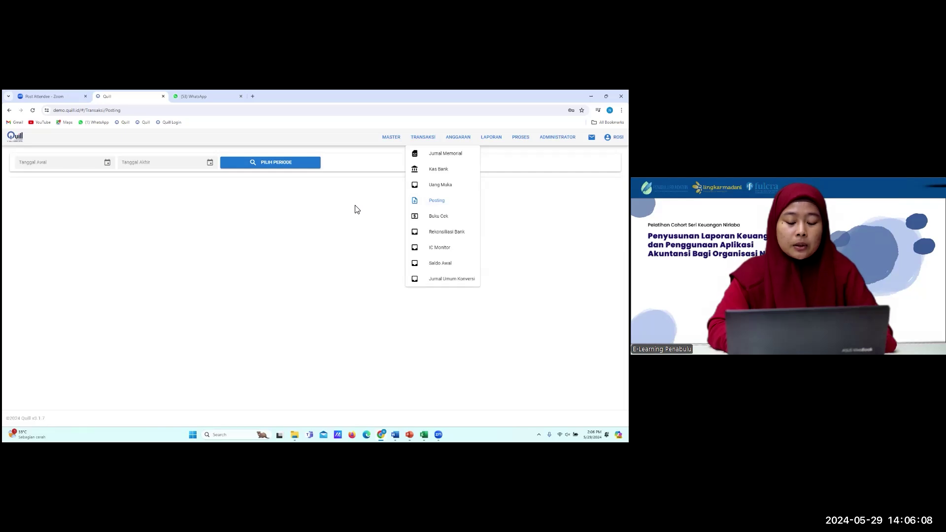
click(281, 163)
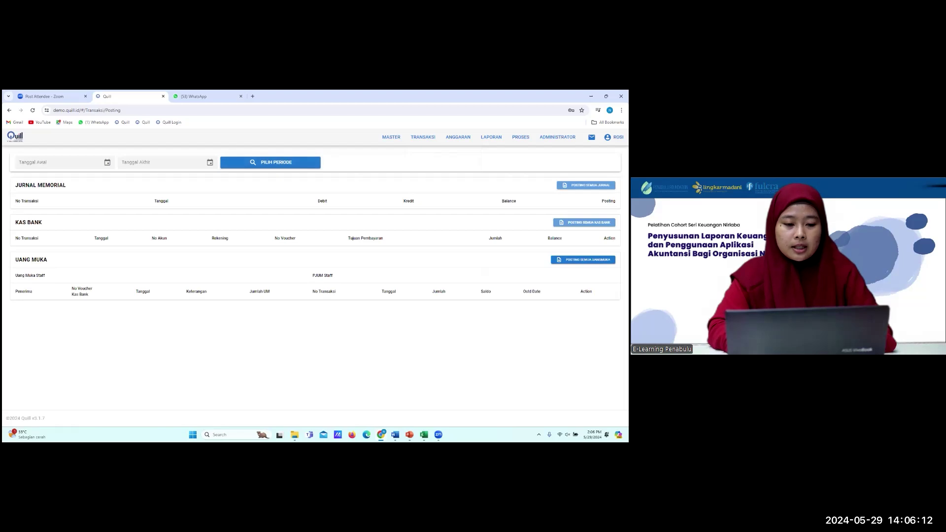
Open the IC Monitor and list the transactions for Mei 2024 with Mitra set to "1 - Quill".
click(422, 137)
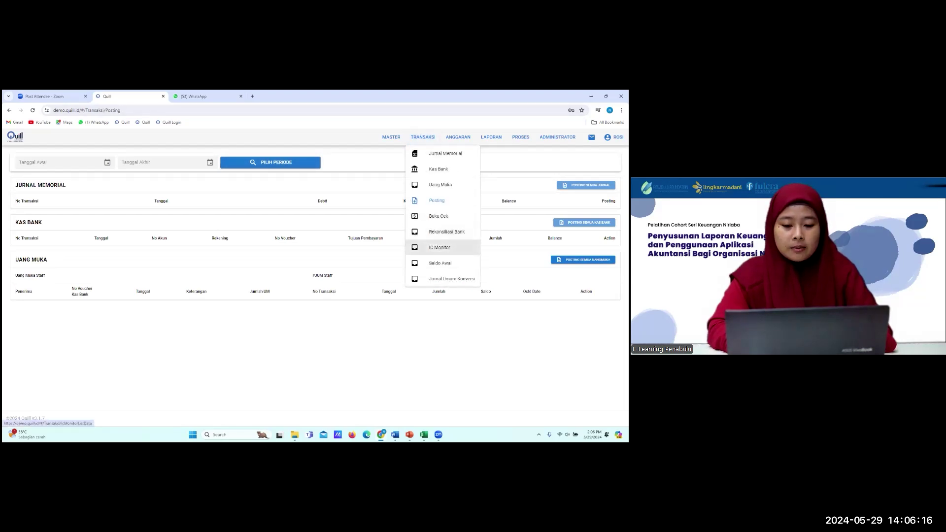
click(440, 247)
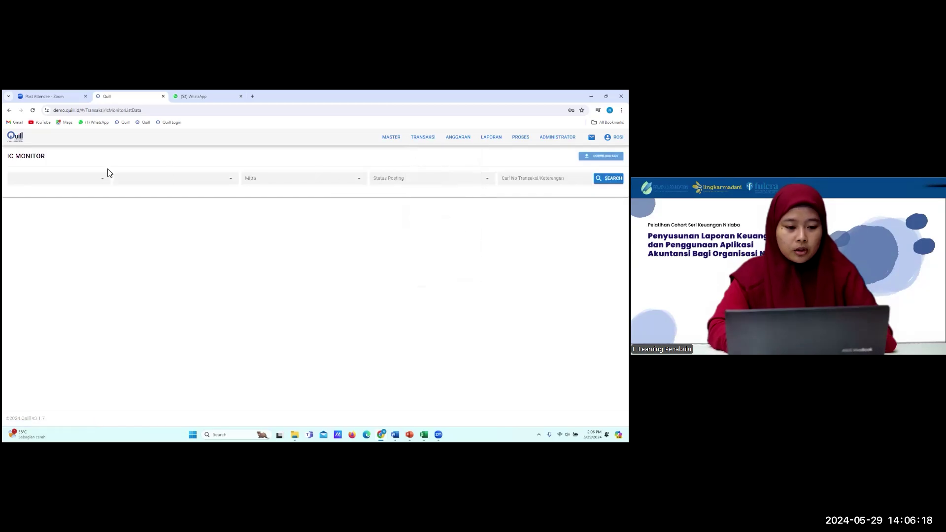
click(88, 181)
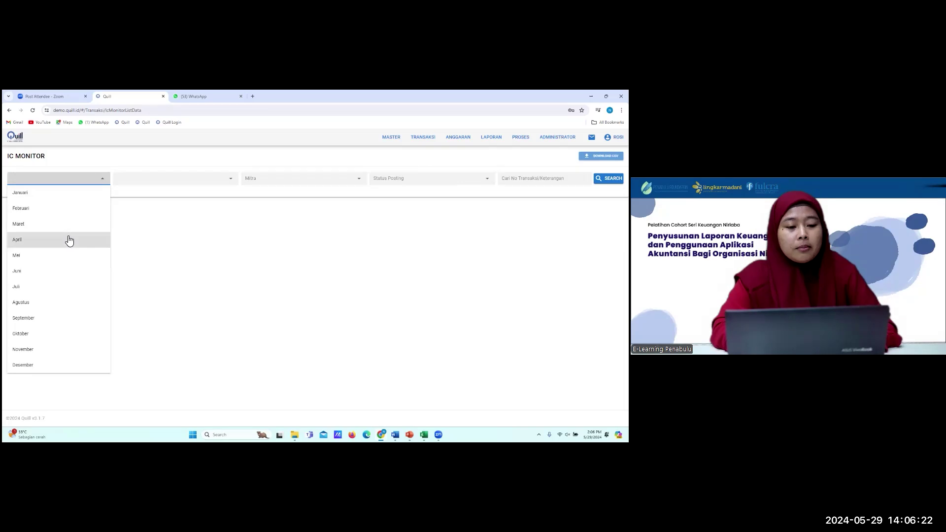
click(53, 256)
click(171, 178)
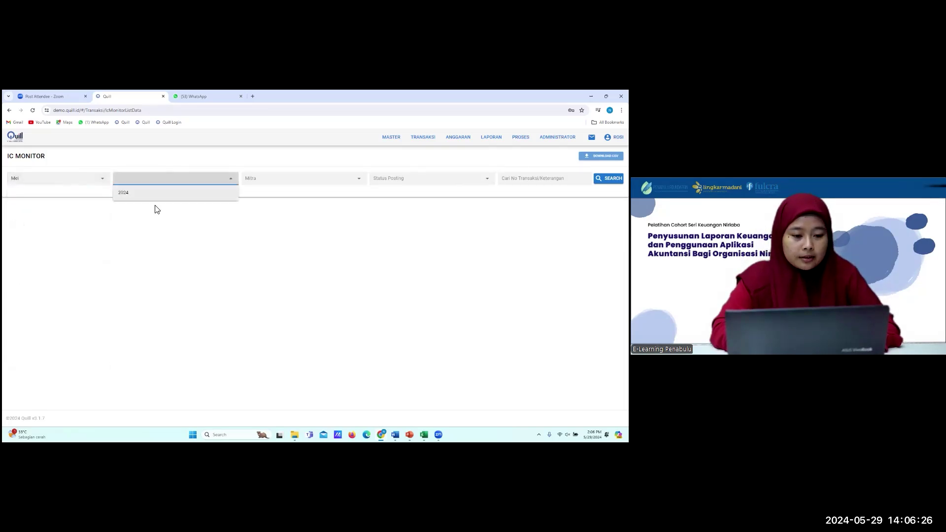
click(158, 197)
click(272, 178)
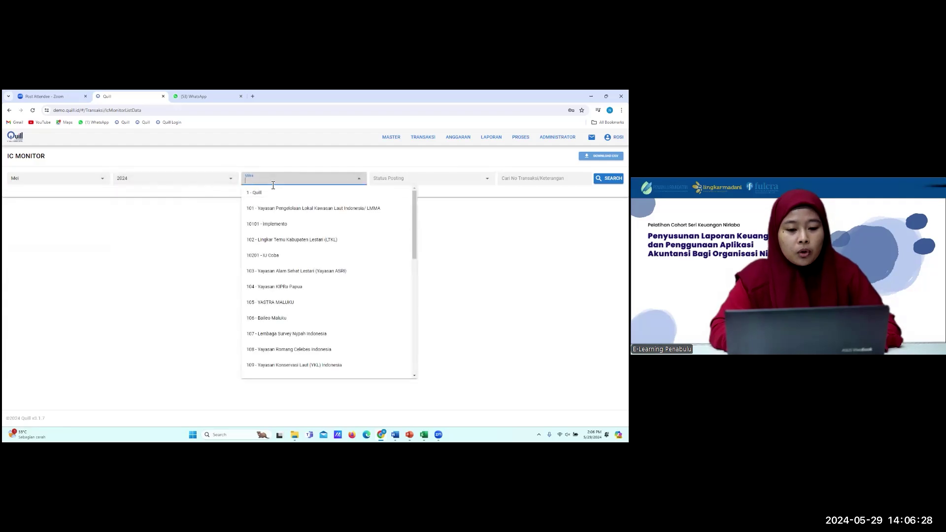
click(275, 209)
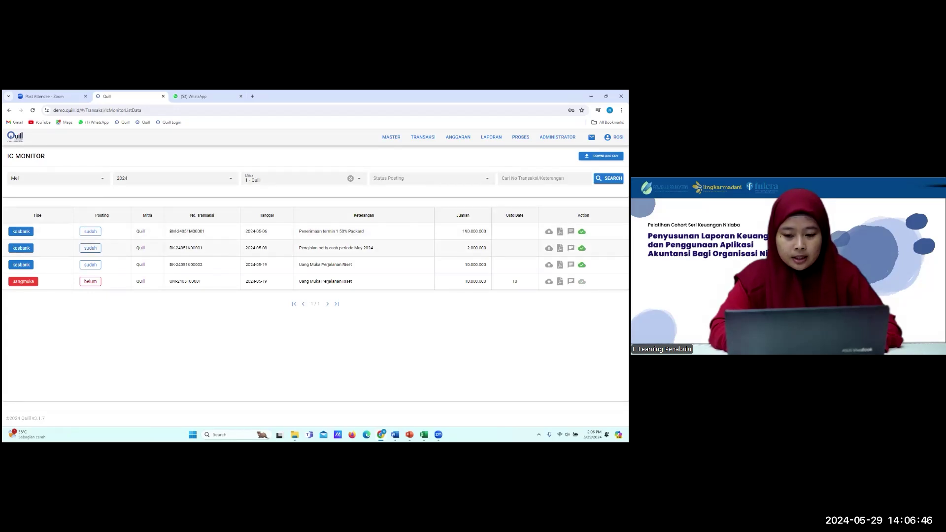
View the file upload form of the uangmuka transaction without attaching anything, and the printout of the "Penerimaan termin 1 50% Packard" receipt.
click(548, 282)
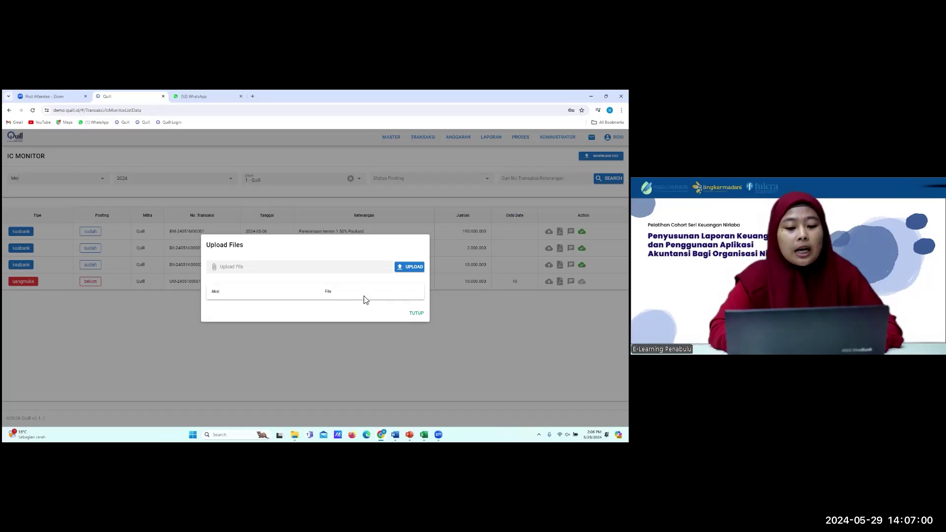
click(339, 270)
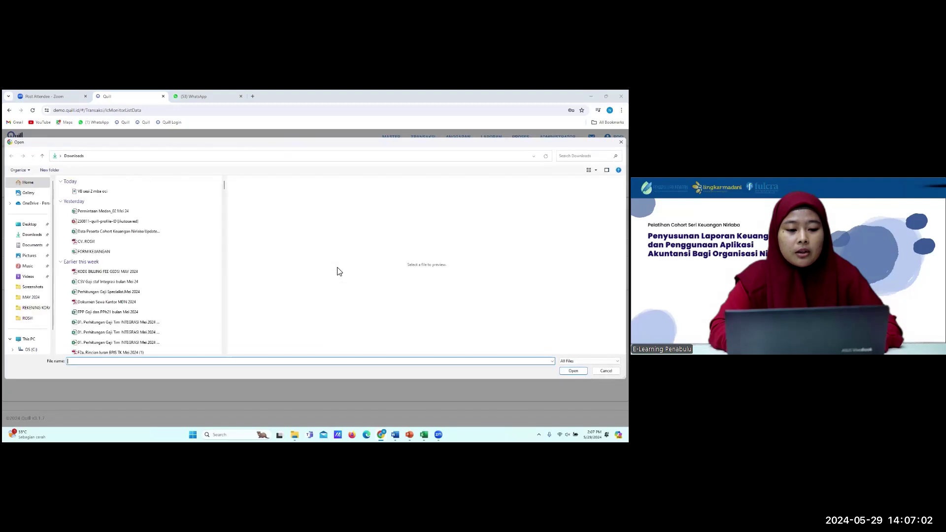
key(Escape)
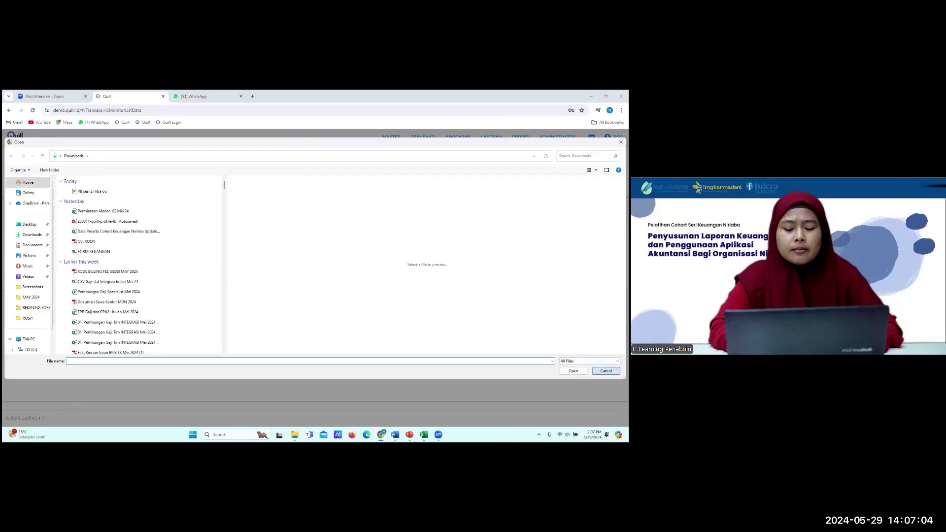
key(Escape)
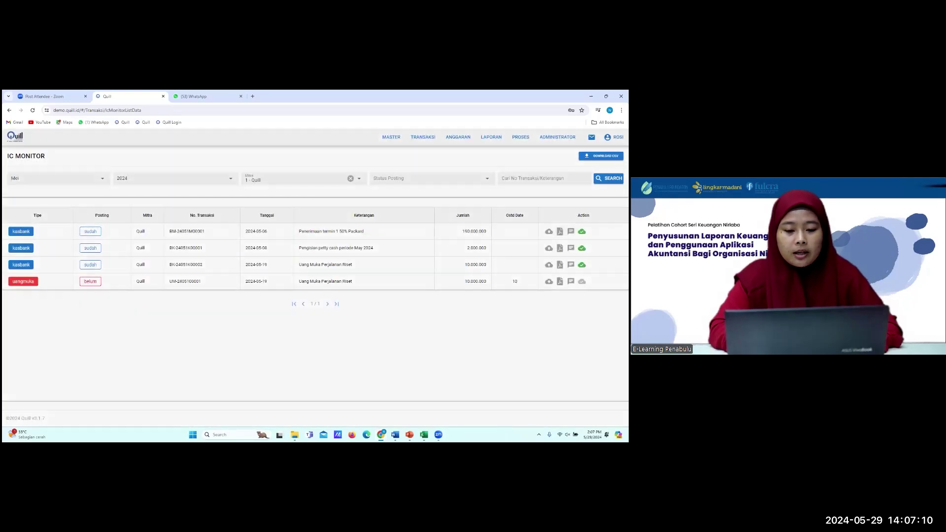
click(379, 267)
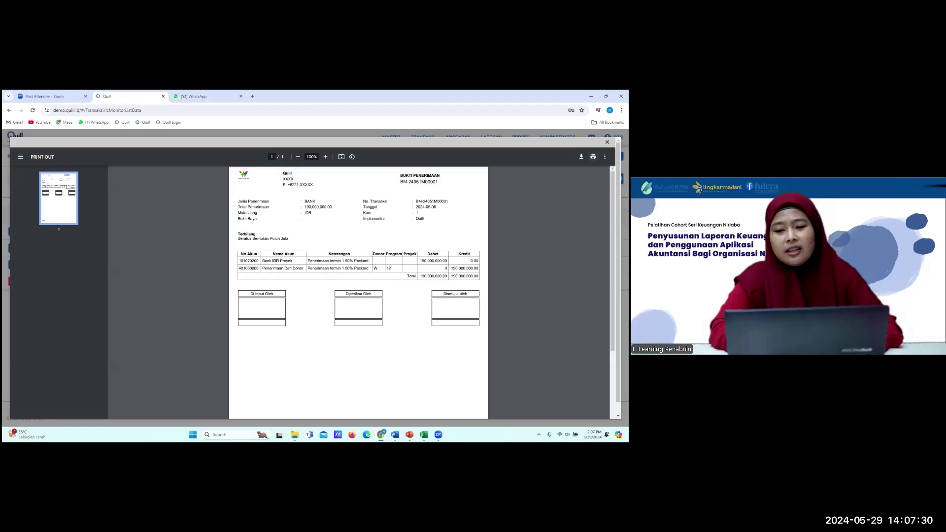
click(607, 142)
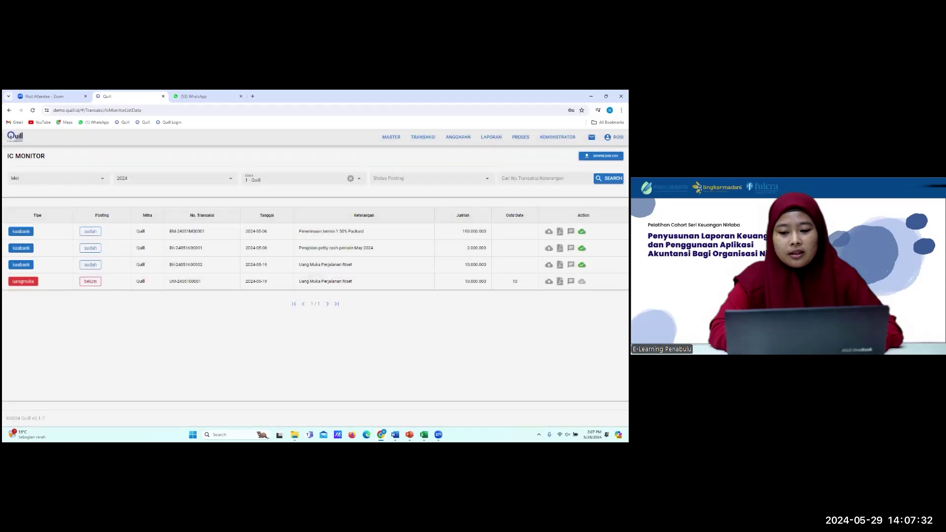
Send the message "Kurang kwitansi" on the uangmuka transaction "Uang Muka Perjalanan Riset" and close the message window.
click(570, 281)
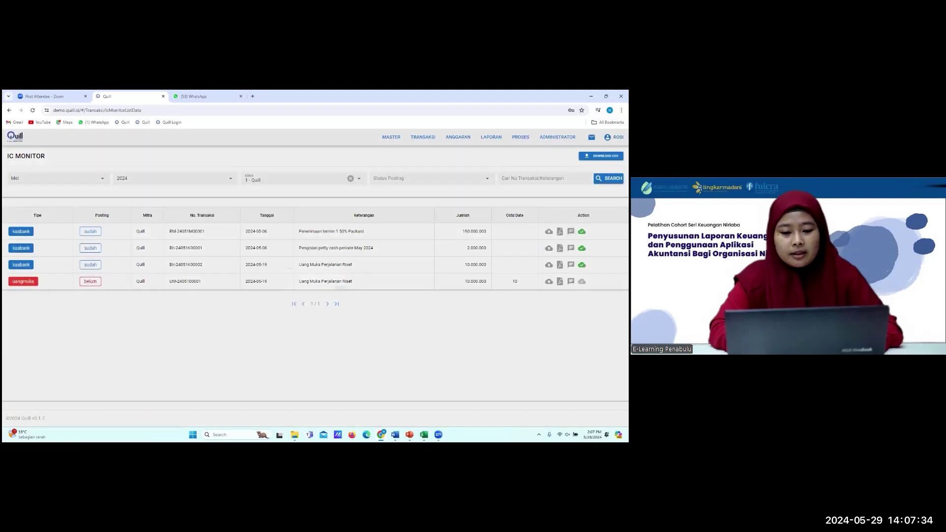
click(283, 286)
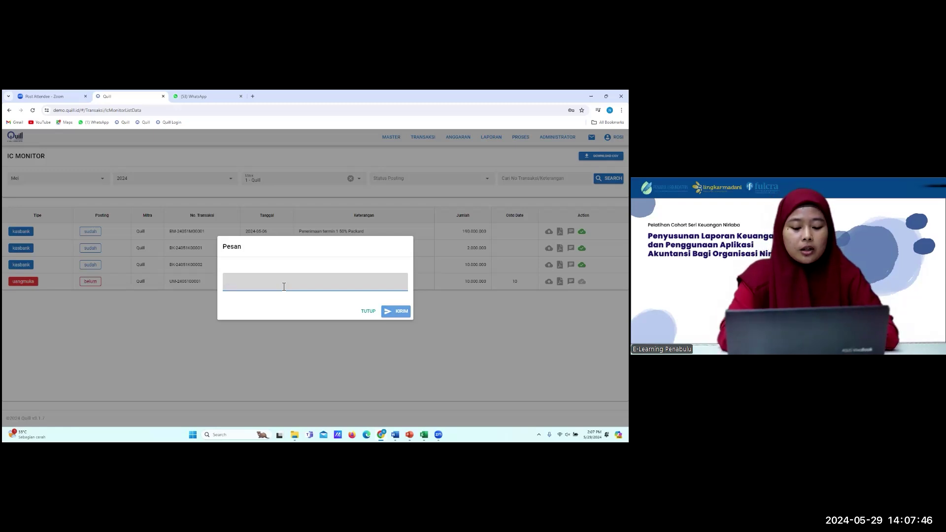
text(Kurang kwitansi)
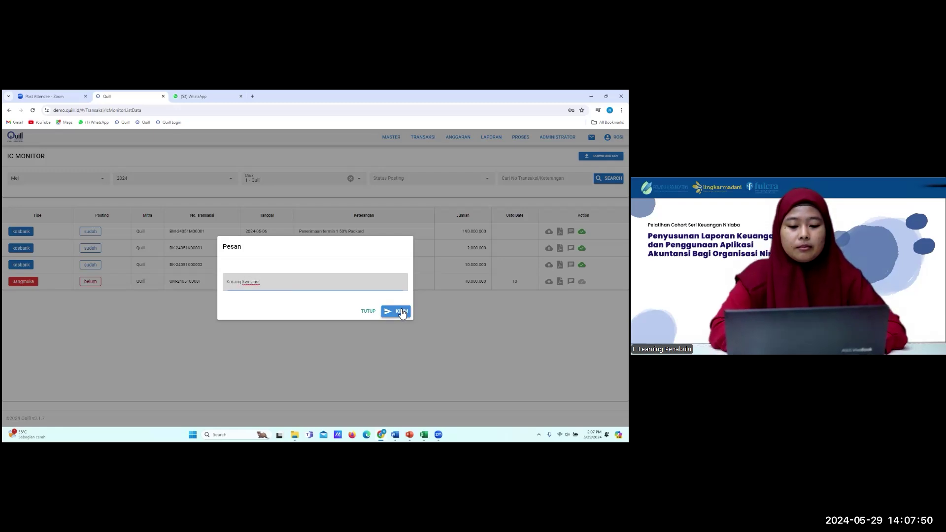
click(394, 312)
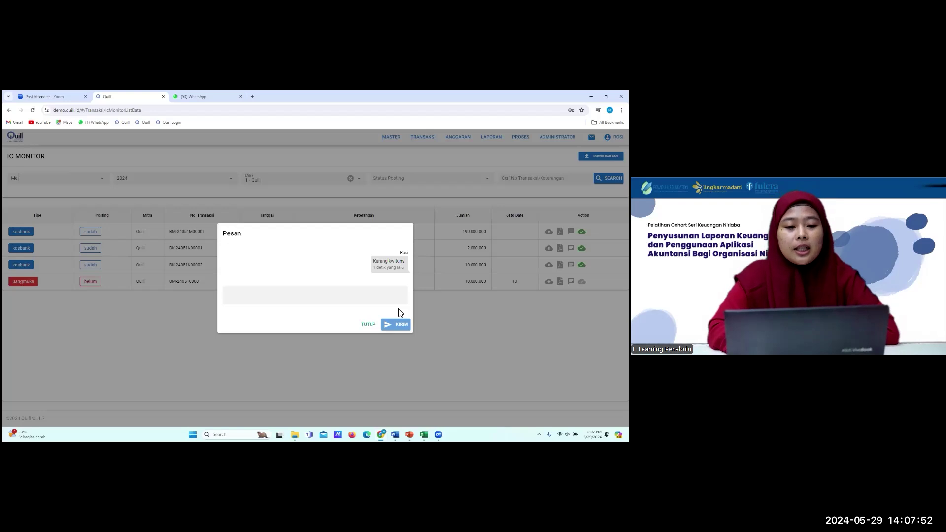
click(368, 325)
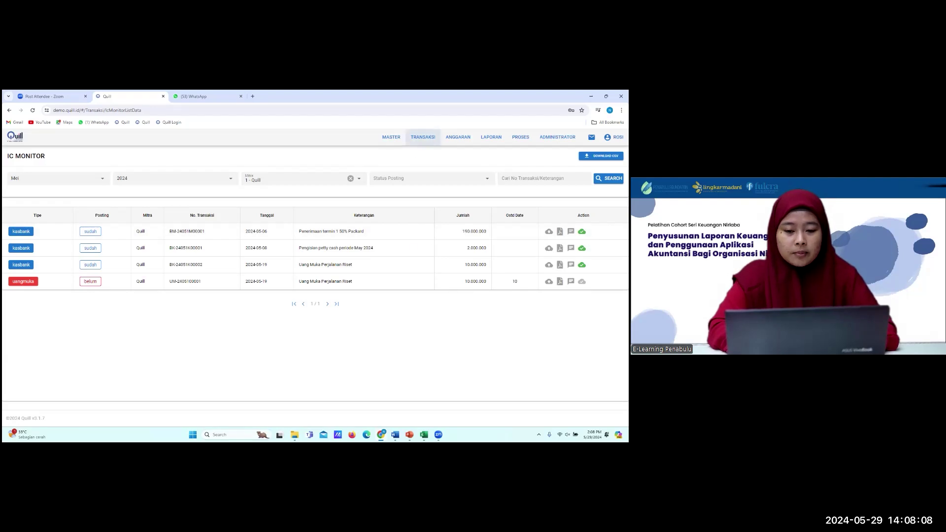
Open the Program budget list, view the edit form of "Manajemen Lembaga" and cancel it without changes.
click(422, 136)
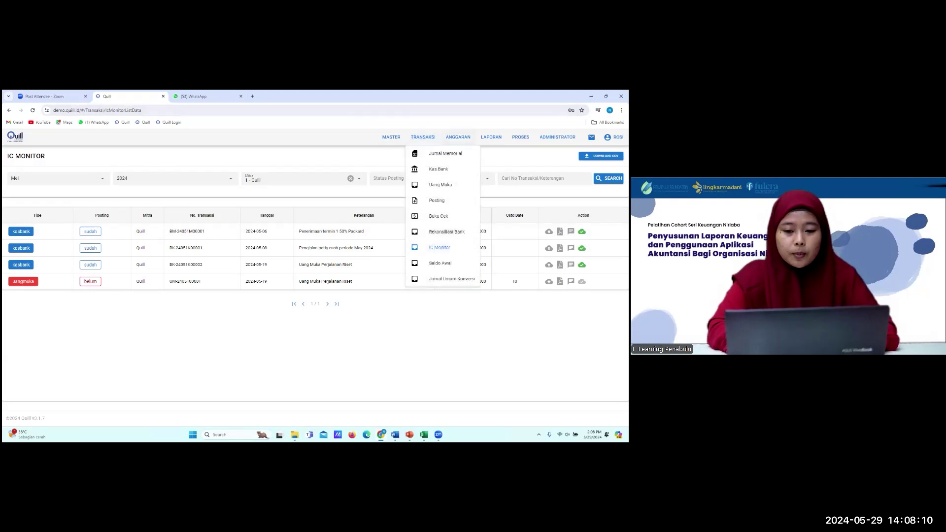
click(458, 137)
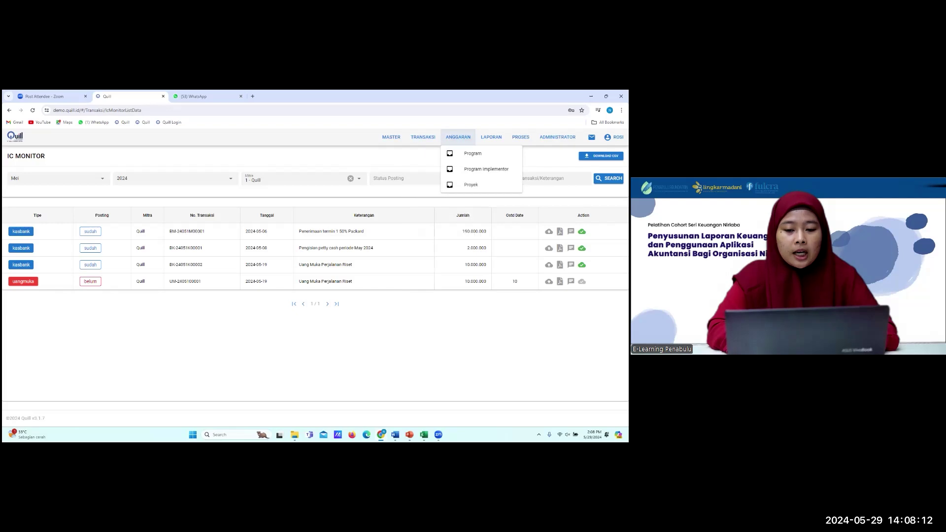
click(473, 153)
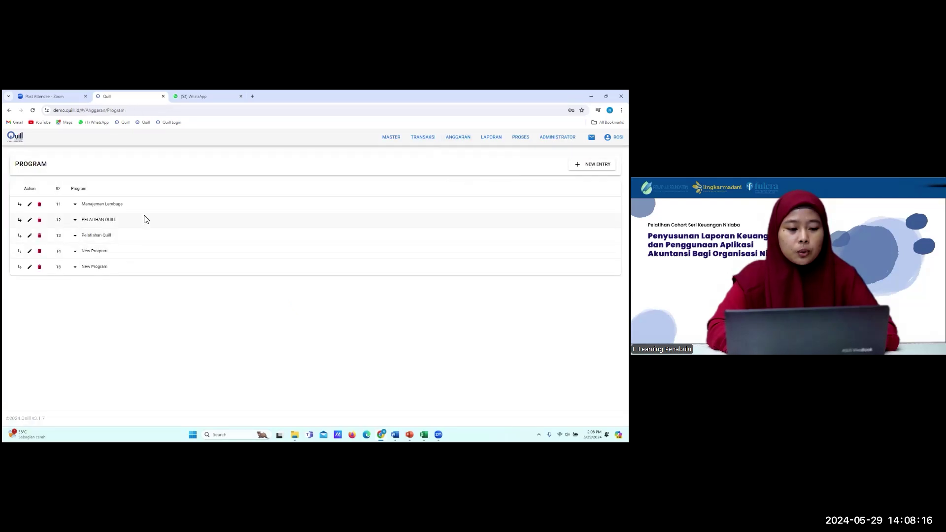
click(30, 205)
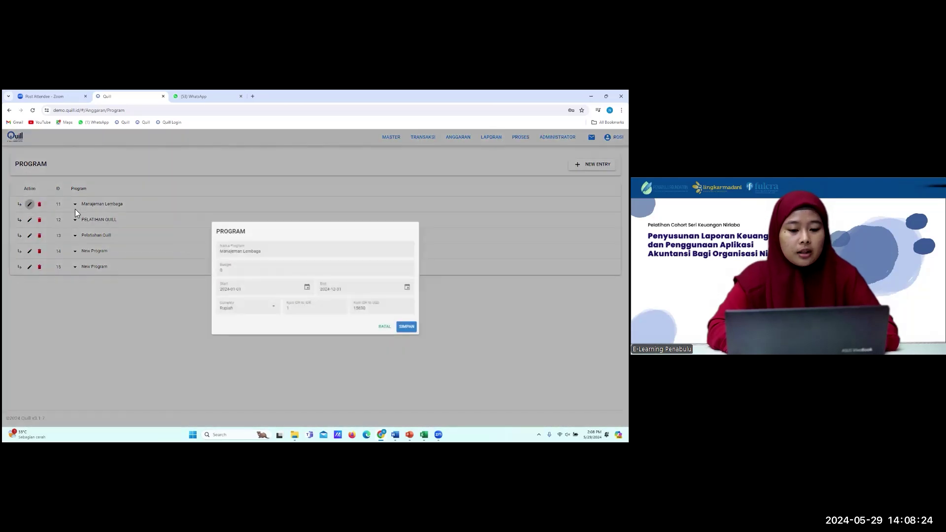
click(392, 332)
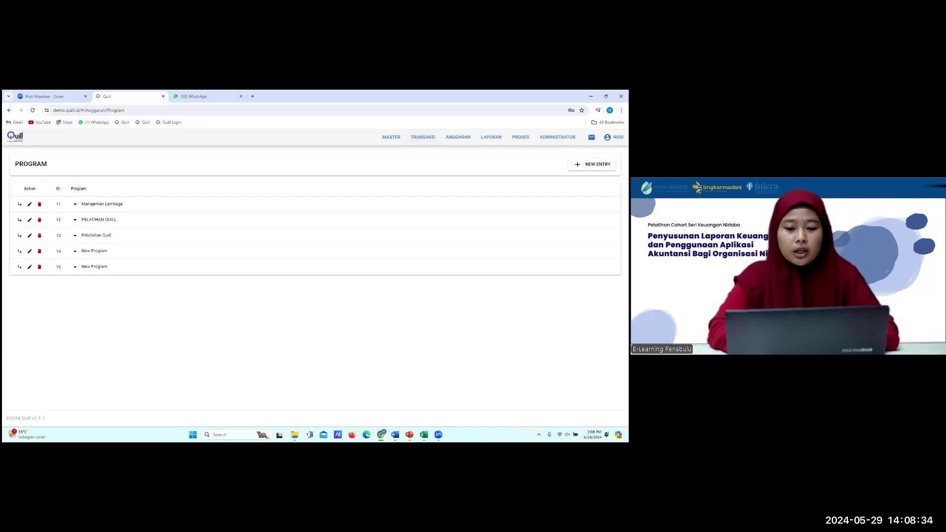
Open the Program Implementator page and view the selectable programs without choosing one.
click(458, 137)
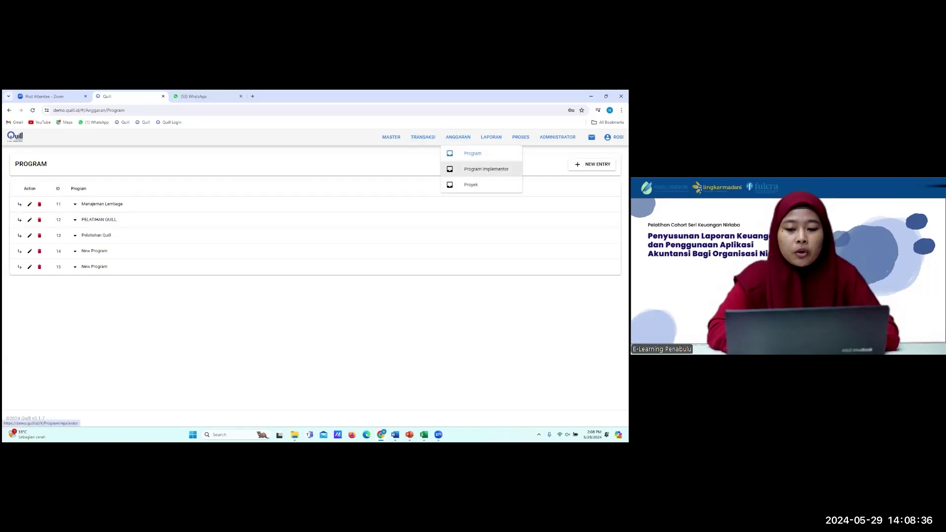
click(480, 169)
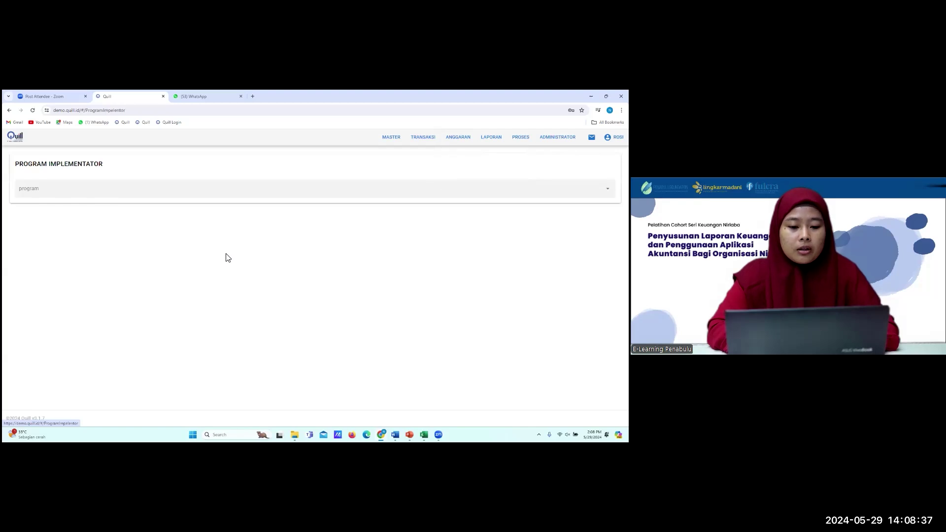
click(212, 190)
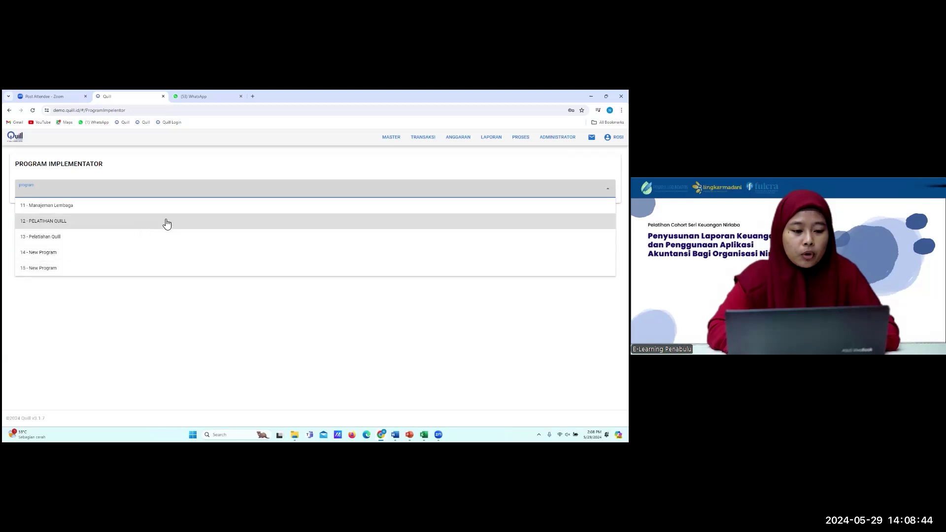
key(Up)
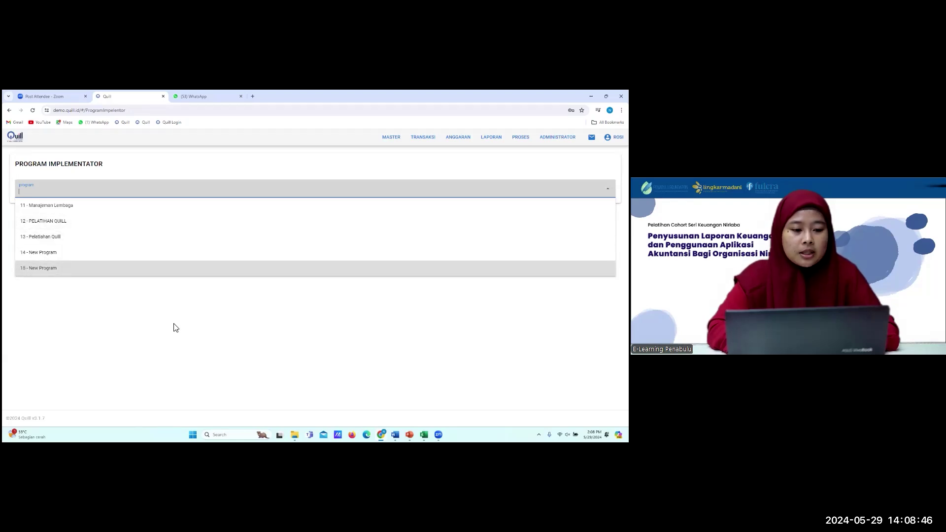
click(174, 327)
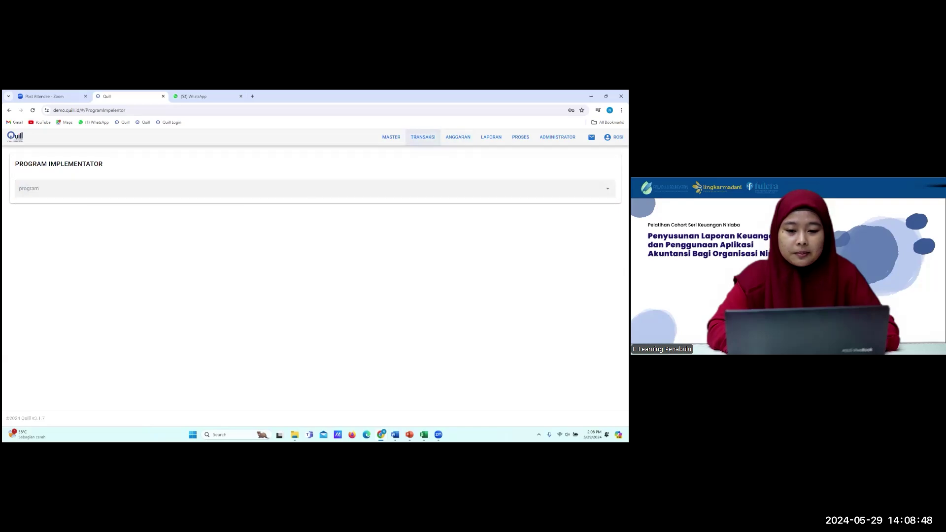
Open the Anggaran Proyek page, select program "12 - PELATIHAN QUILL" and examine its budget lines.
click(458, 137)
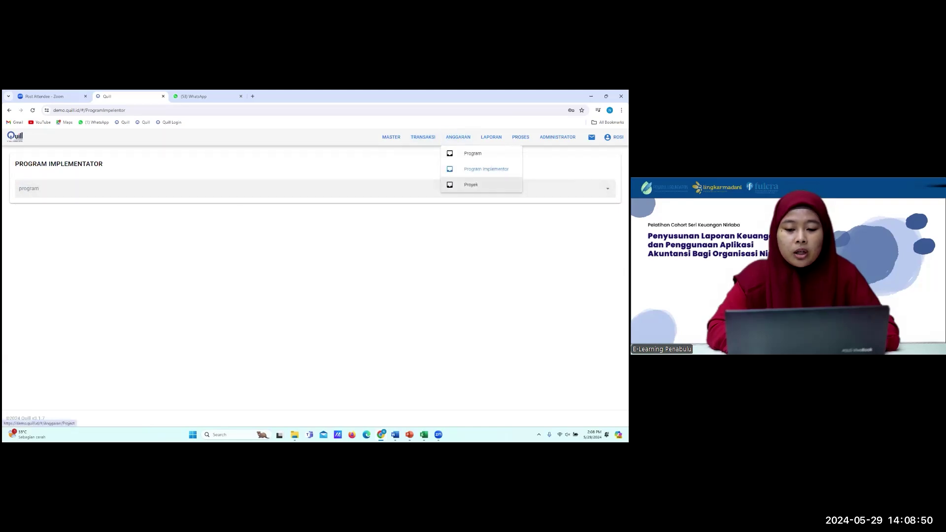
click(471, 185)
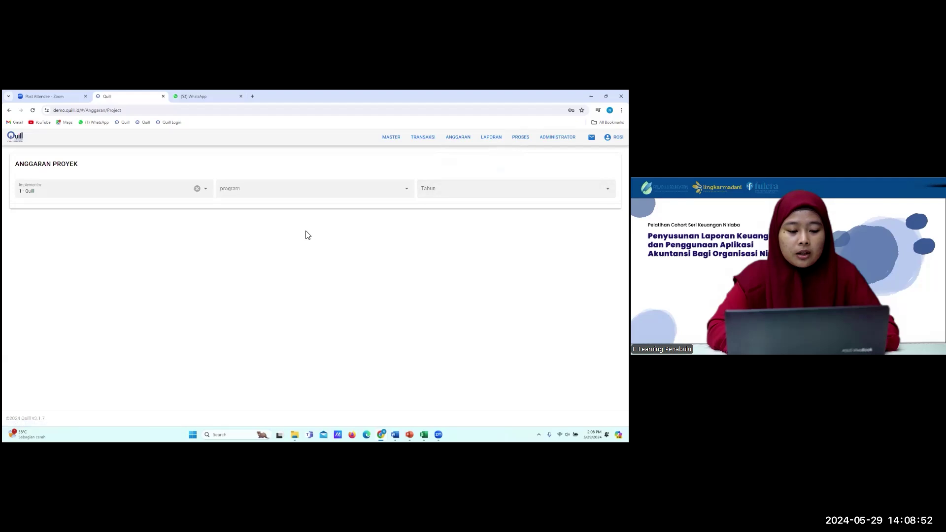
click(264, 193)
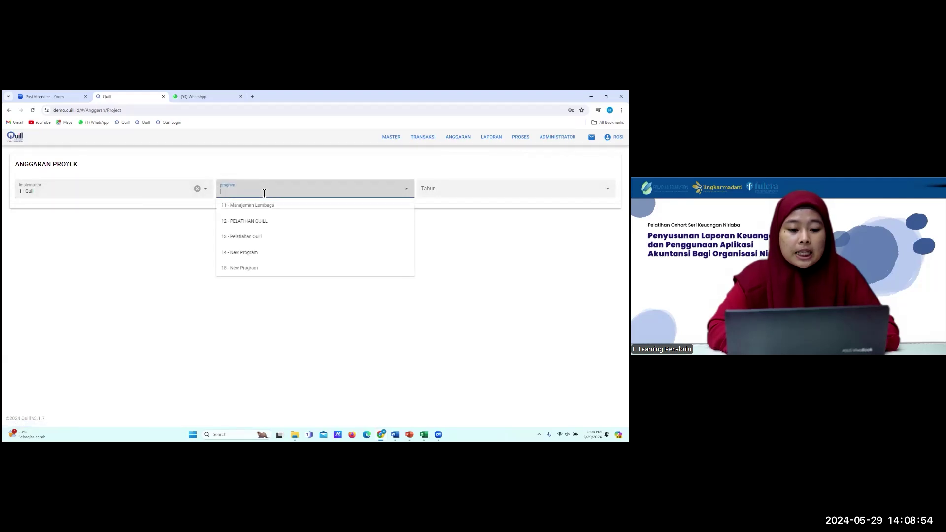
click(263, 223)
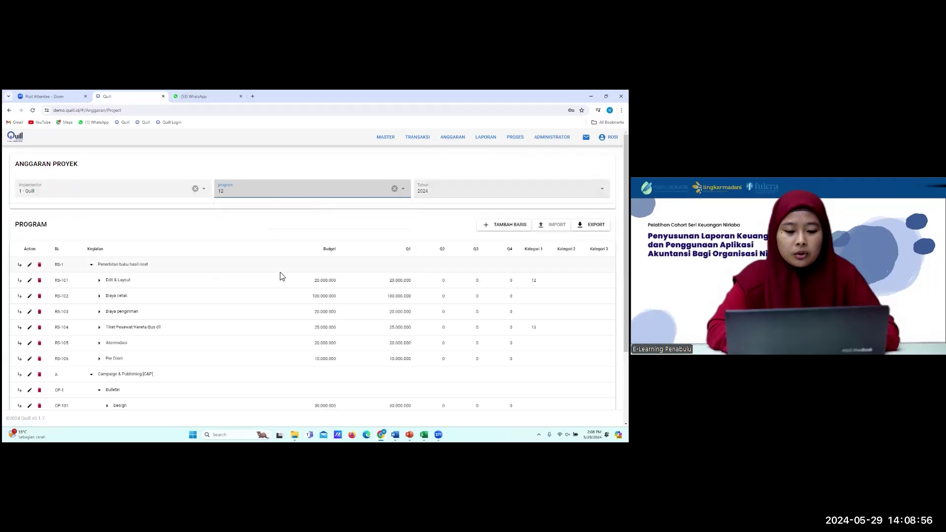
scroll(256, 341, down, 3)
scroll(255, 341, up, 3)
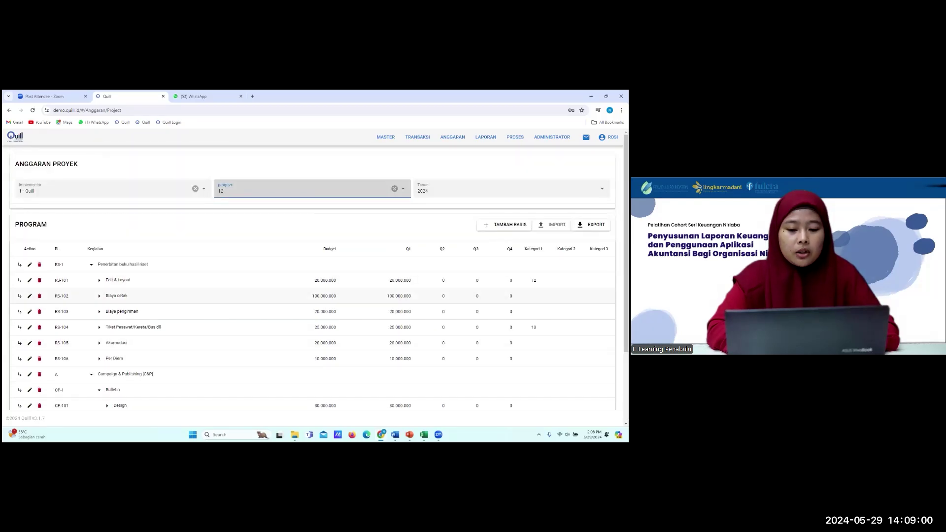
scroll(347, 300, down, 3)
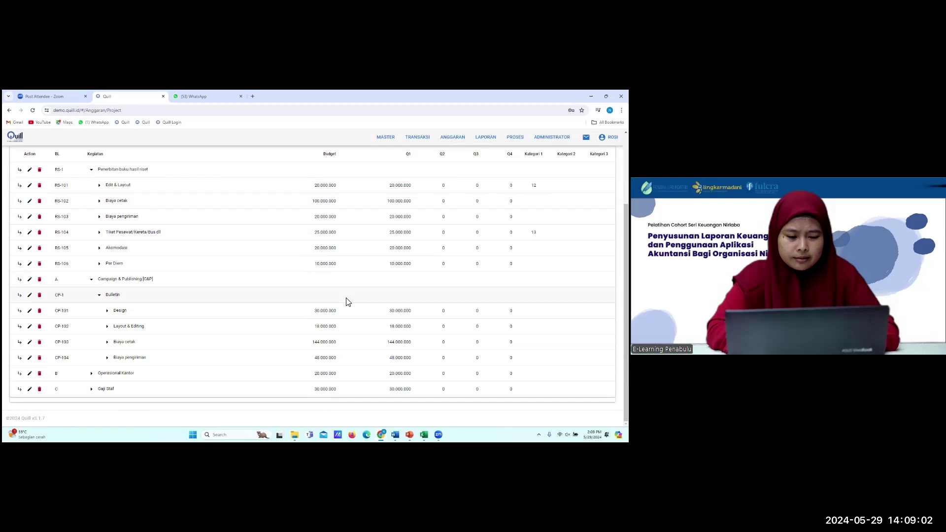
scroll(346, 300, up, 3)
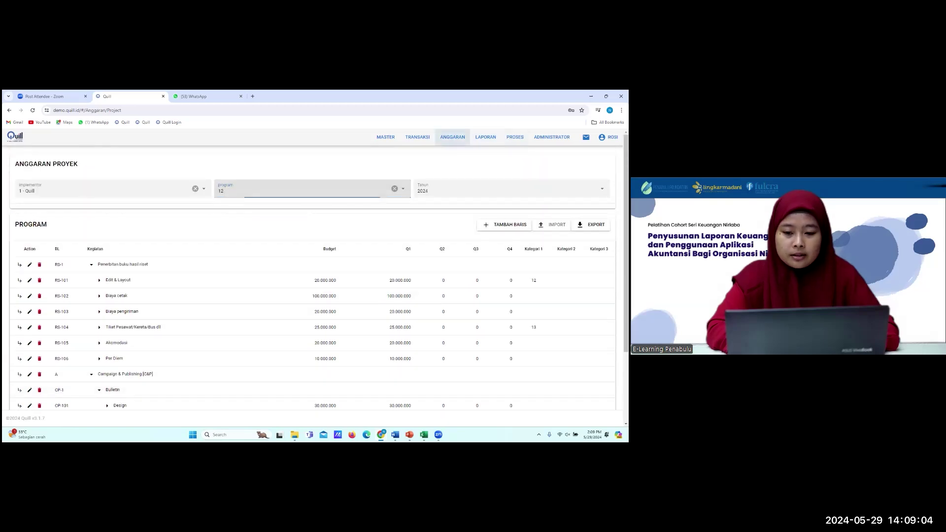
Look through the main, general and project reports offered under Laporan without opening one.
click(452, 137)
click(485, 137)
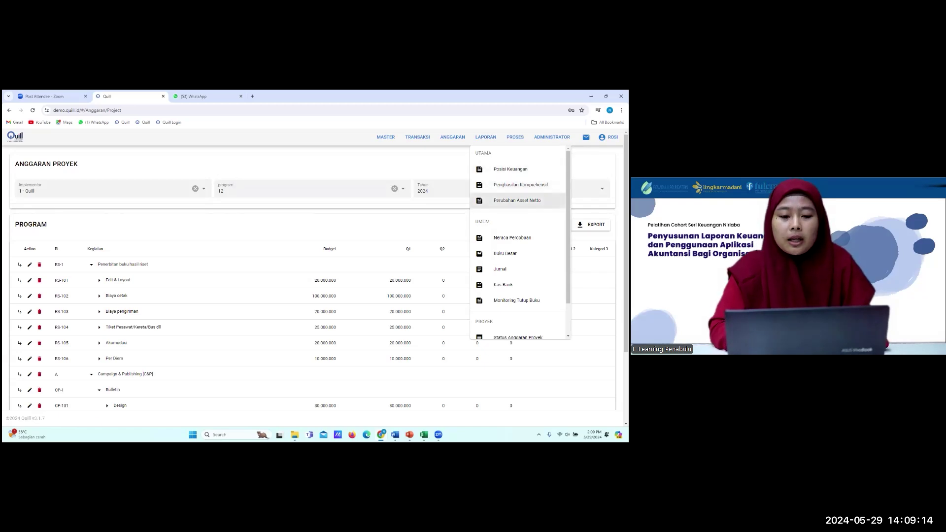
scroll(516, 262, down, 1)
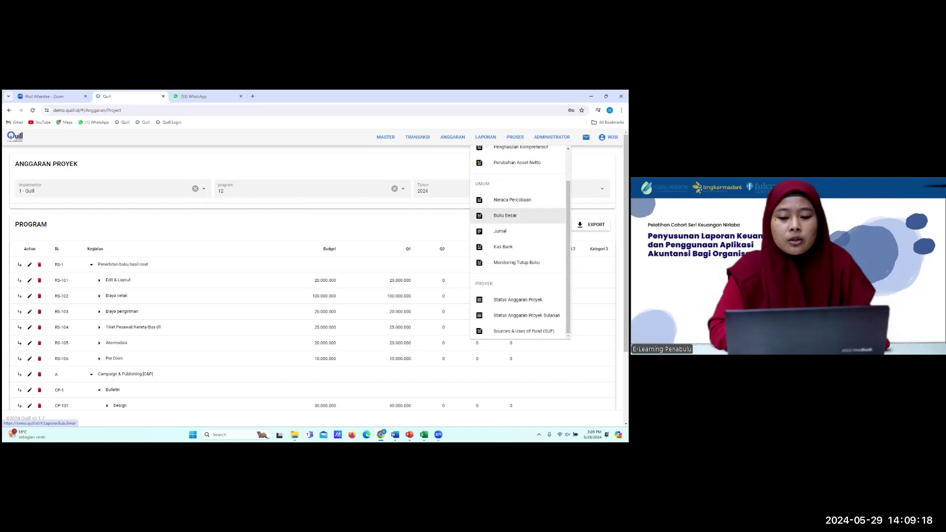
scroll(517, 276, down, 2)
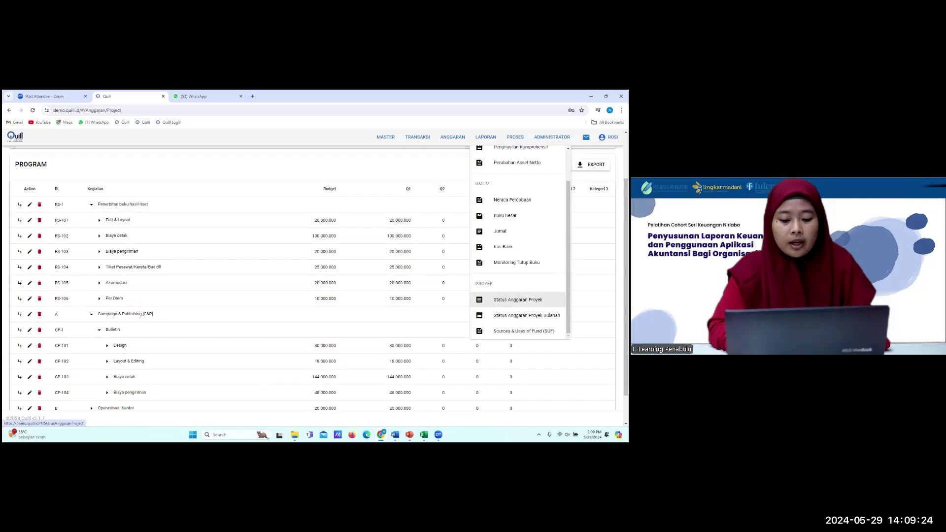
scroll(513, 285, up, 1)
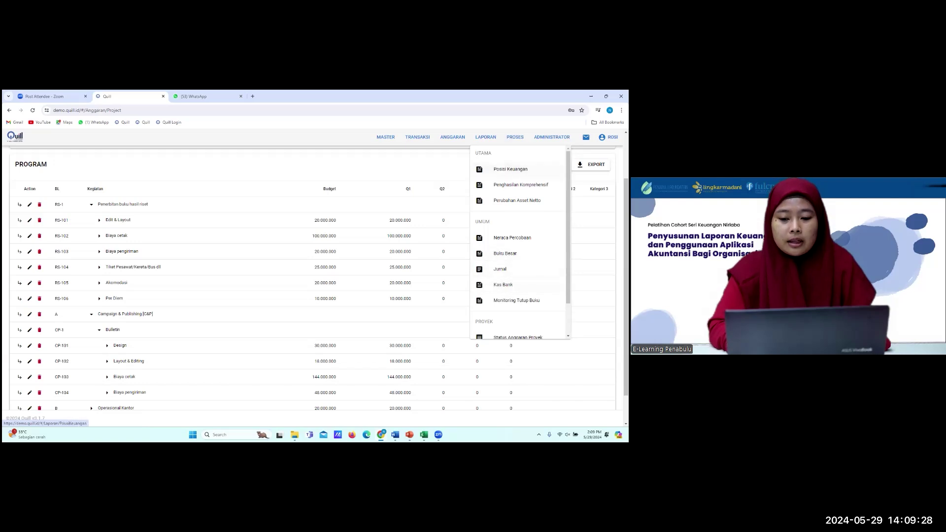
Open the Proses Akhir Bulan page to view its selectable periods, and look over the Administrator options without choosing one.
mouse_move(515, 137)
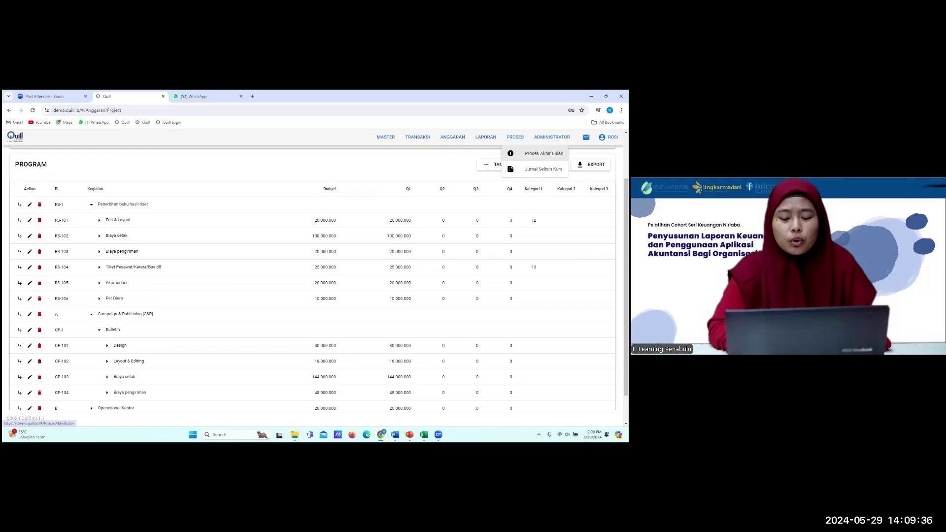
click(542, 153)
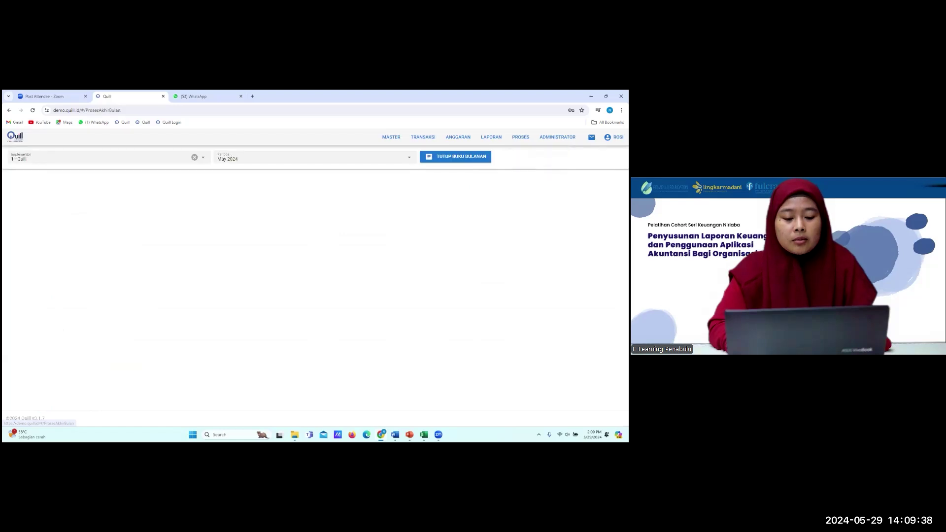
click(260, 163)
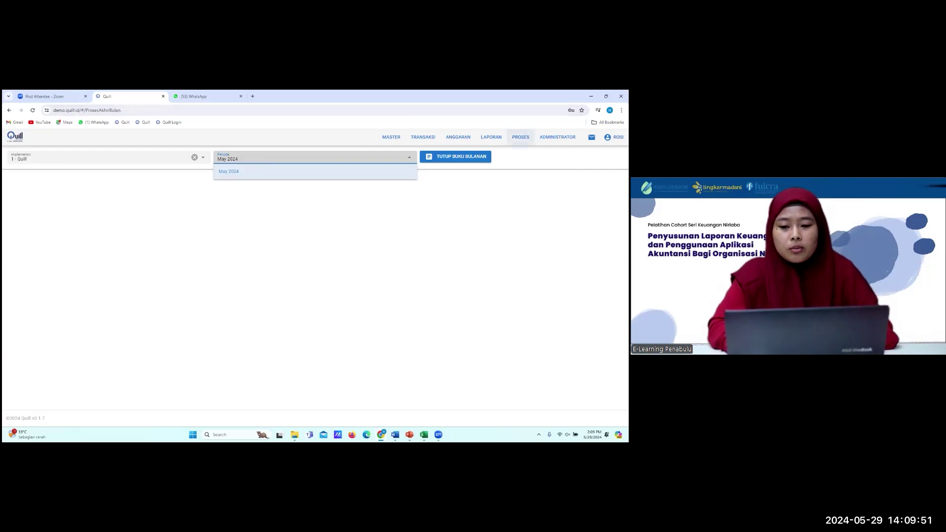
click(557, 137)
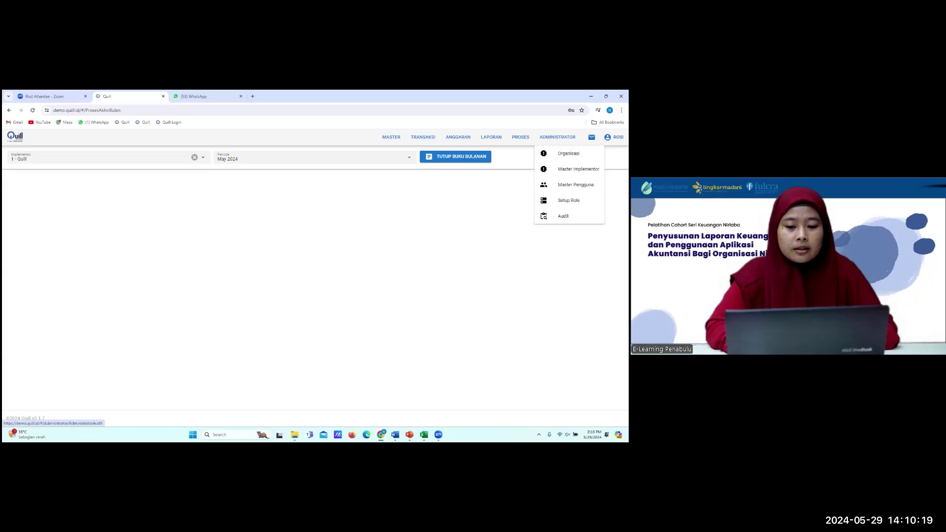
click(310, 313)
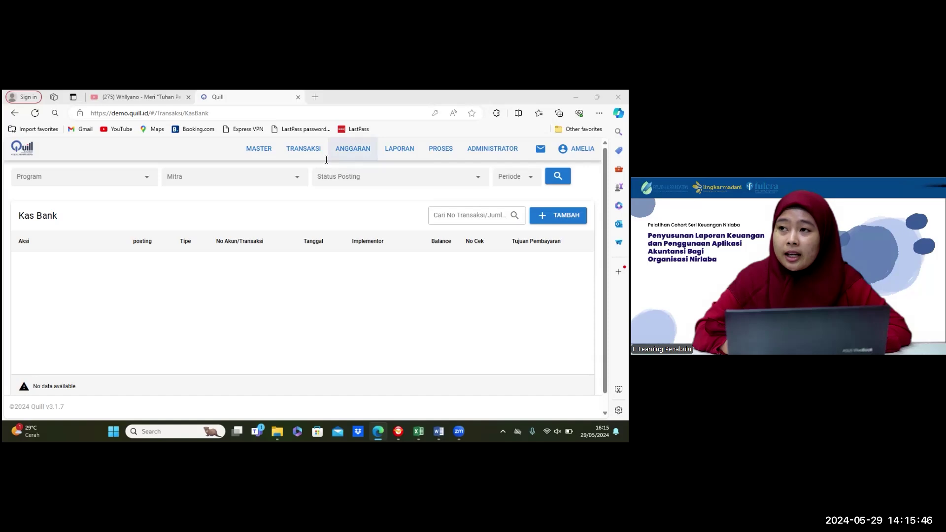
Close the YouTube tab and add a new Kas Bank transaction dated 2024-05-06.
click(150, 108)
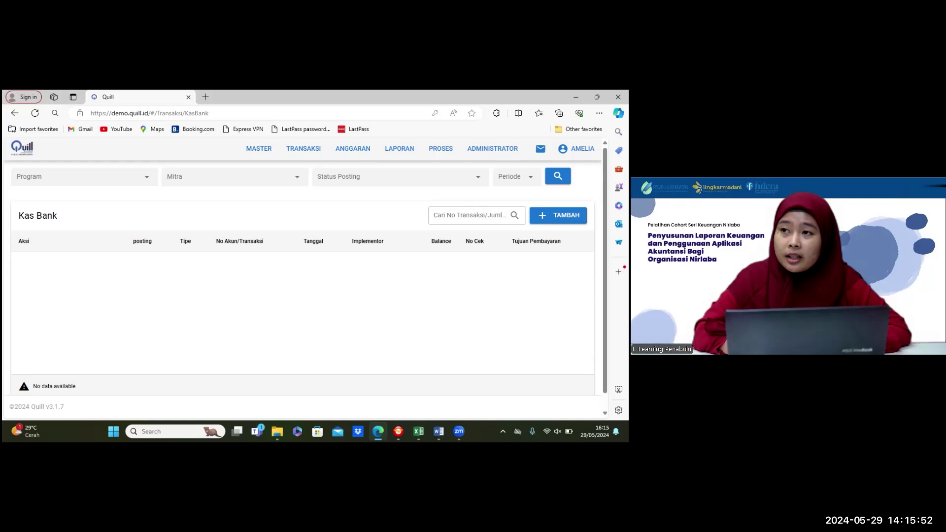
click(557, 215)
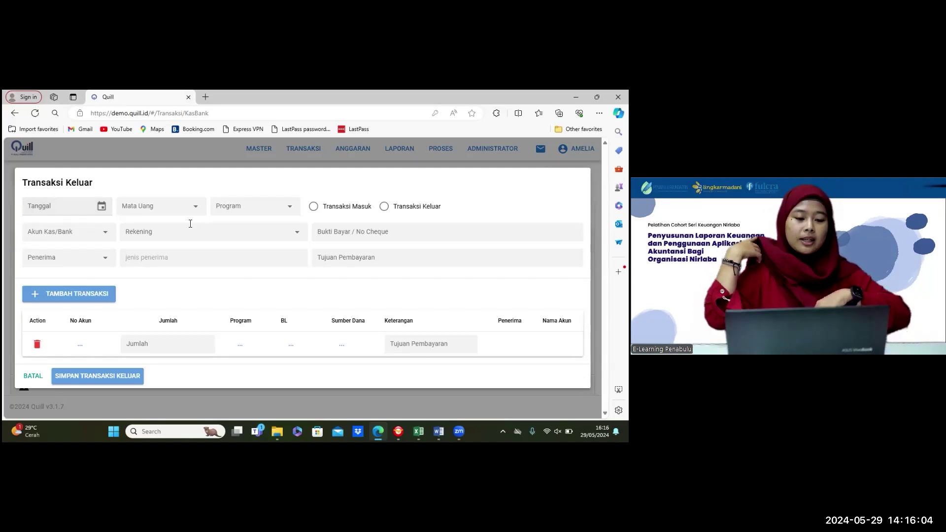
click(105, 209)
click(104, 207)
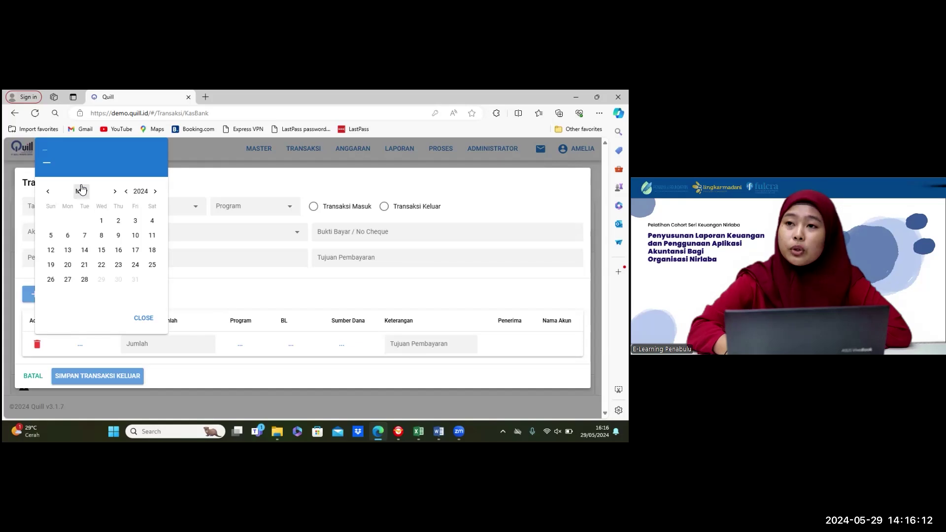
click(70, 237)
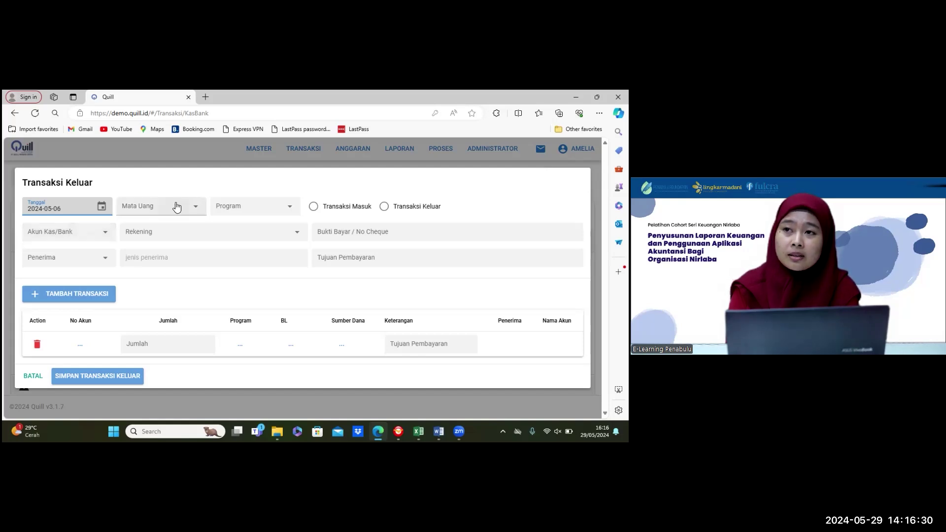
Set the transaction's currency to Rupiah and its program to "12 - PELATIHAN QUILL".
click(197, 208)
click(169, 224)
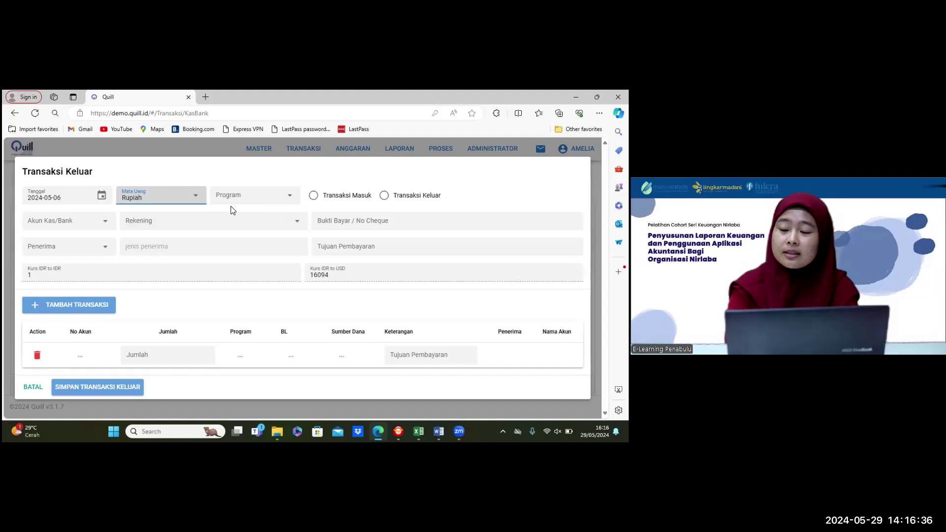
click(190, 198)
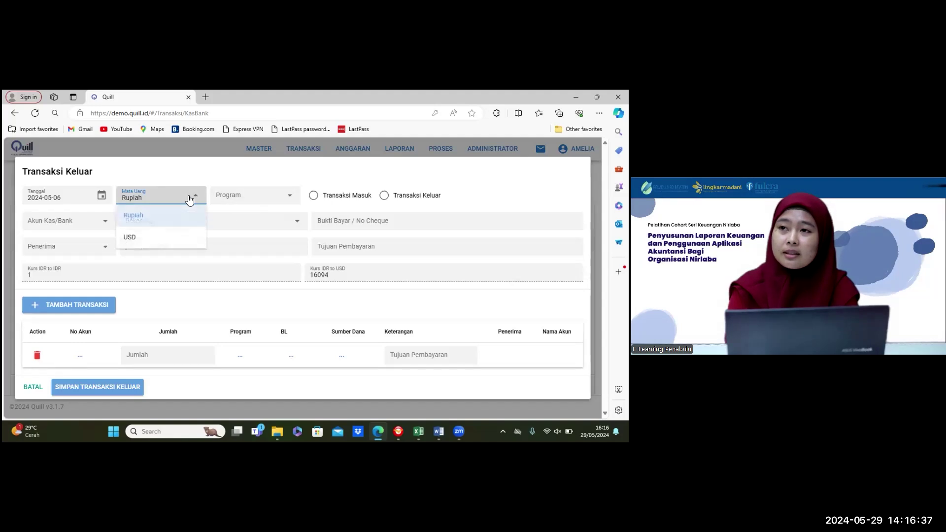
click(170, 216)
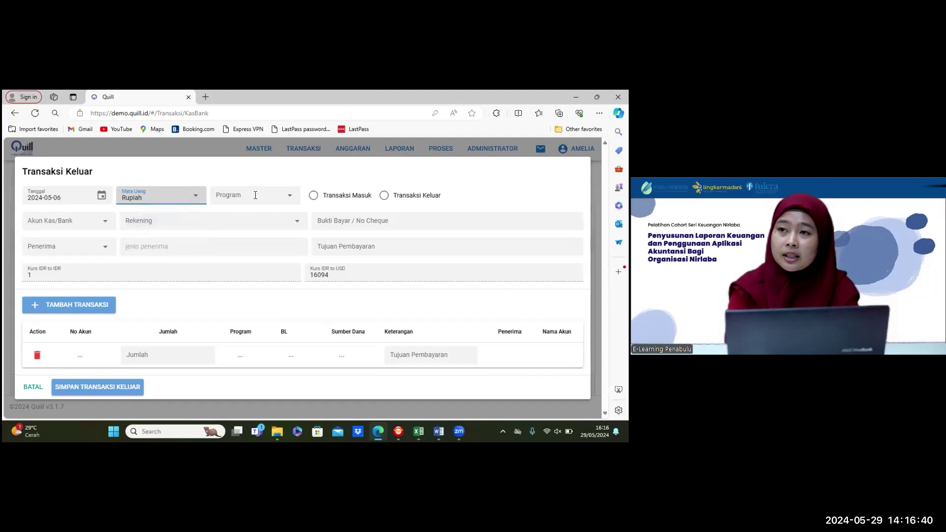
click(286, 204)
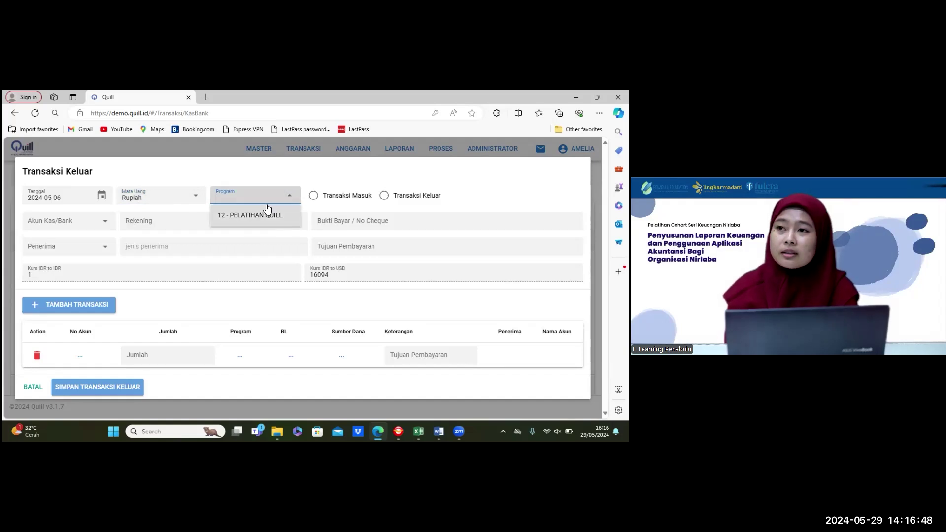
click(268, 214)
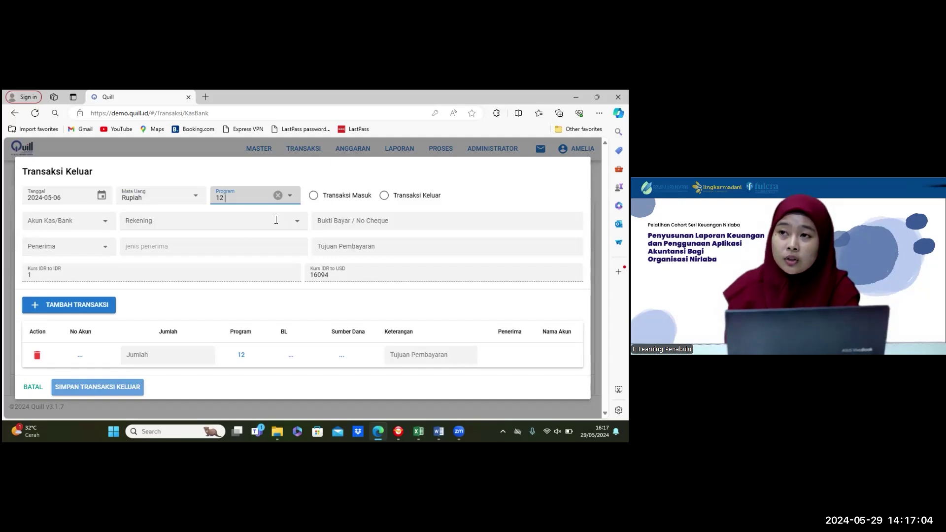
Mark the entry as Transaksi Masuk and set its cash/bank account to "101020100 - Bank IDR Operasional".
click(313, 196)
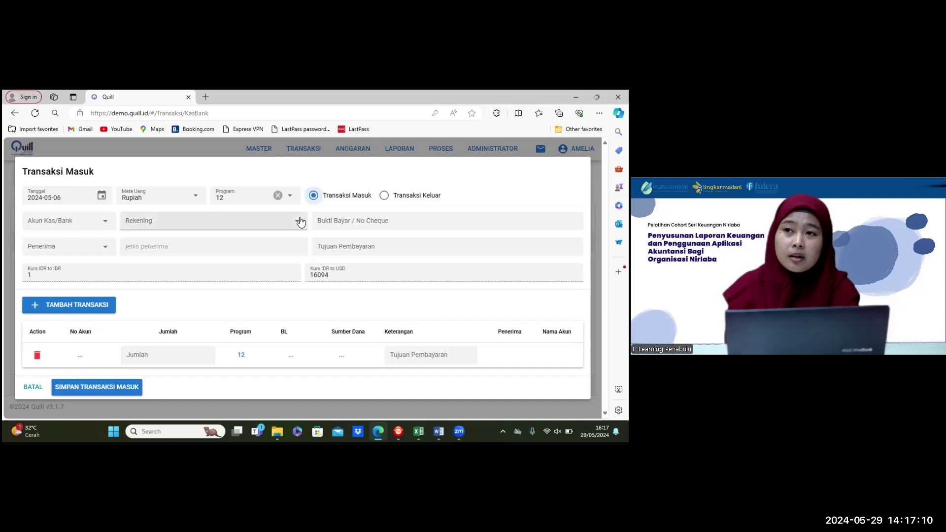
click(103, 223)
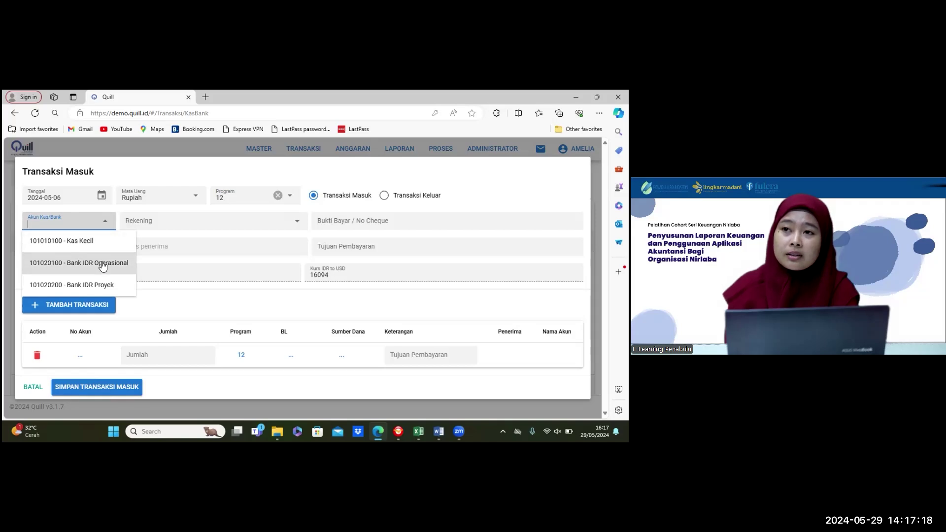
click(99, 285)
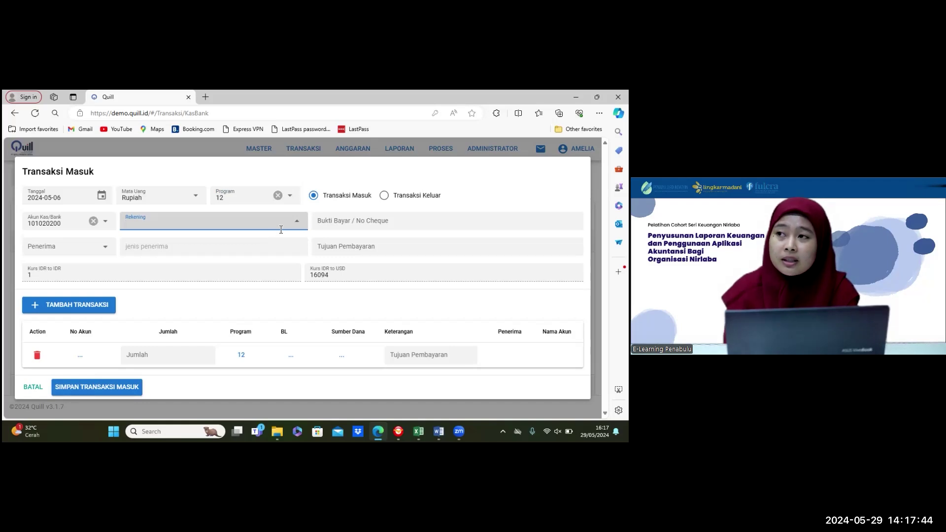
click(105, 223)
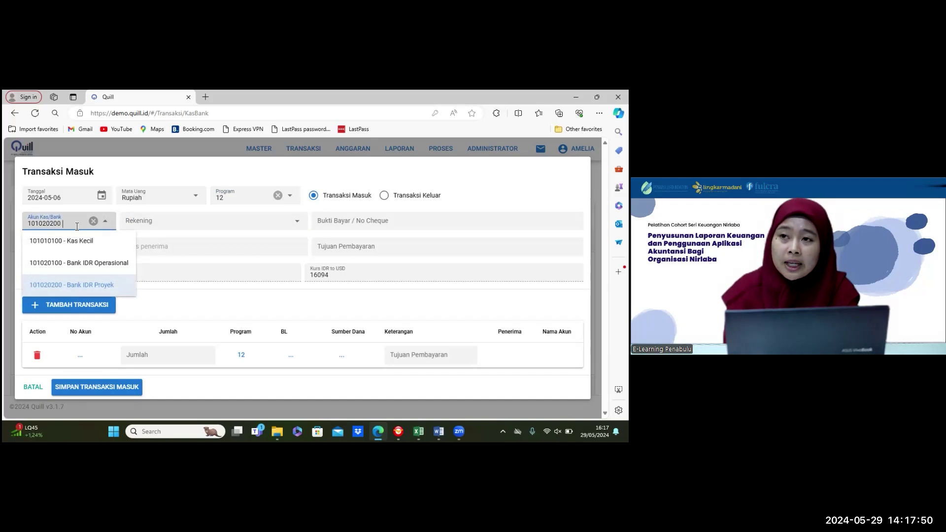
key(Up)
key(Return)
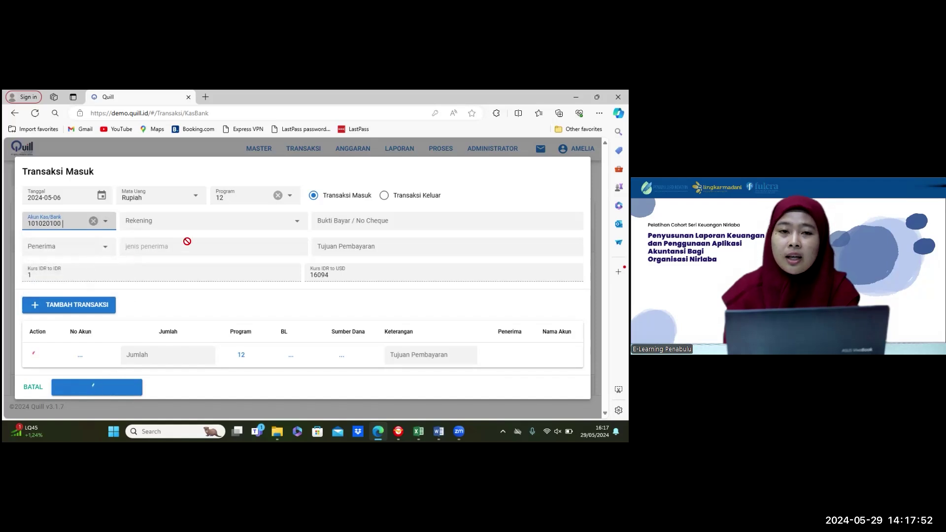
click(298, 226)
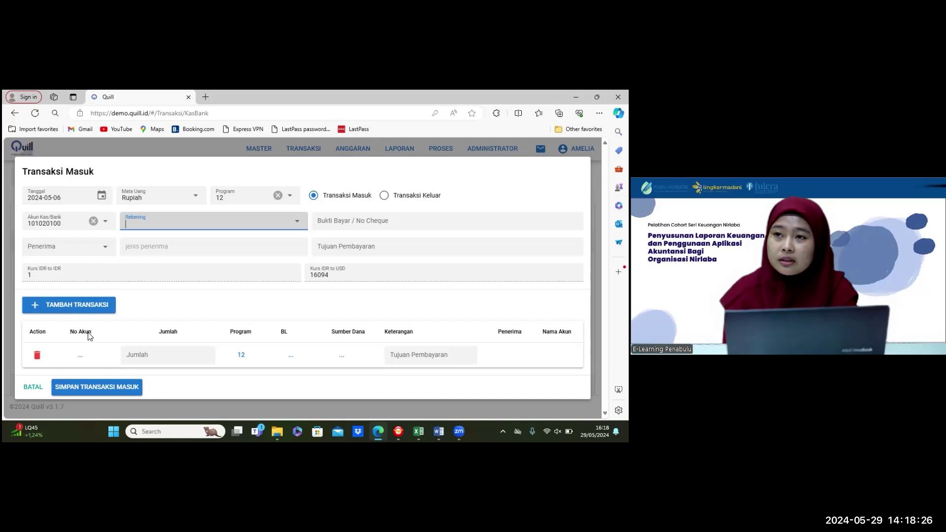
Assign the account "401000000 - Penerimaan Dari Donor" to the transaction line from the Daftar Perkiraan.
click(81, 358)
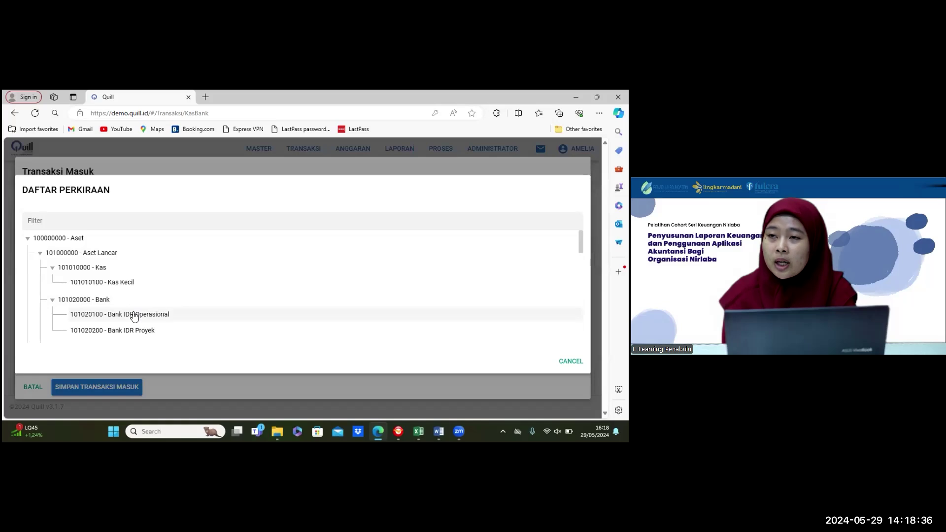
scroll(134, 315, down, 2)
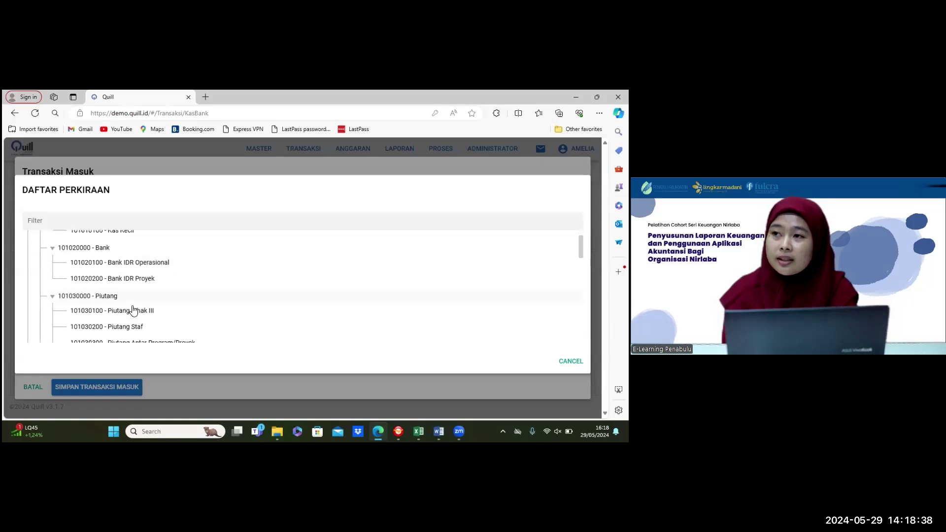
scroll(133, 310, down, 1)
scroll(133, 309, down, 2)
scroll(133, 310, up, 4)
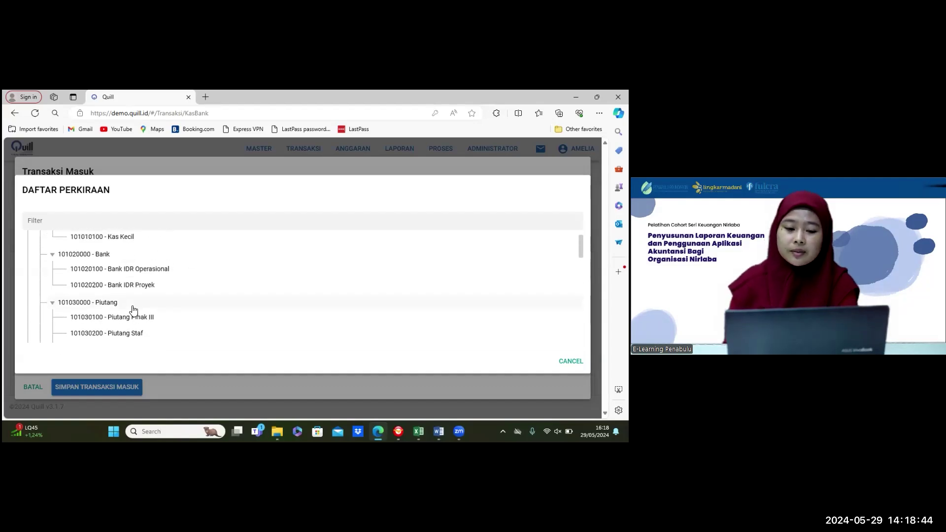
scroll(133, 310, up, 1)
scroll(133, 309, down, 3)
scroll(133, 309, down, 6)
scroll(133, 309, down, 3)
scroll(133, 310, down, 3)
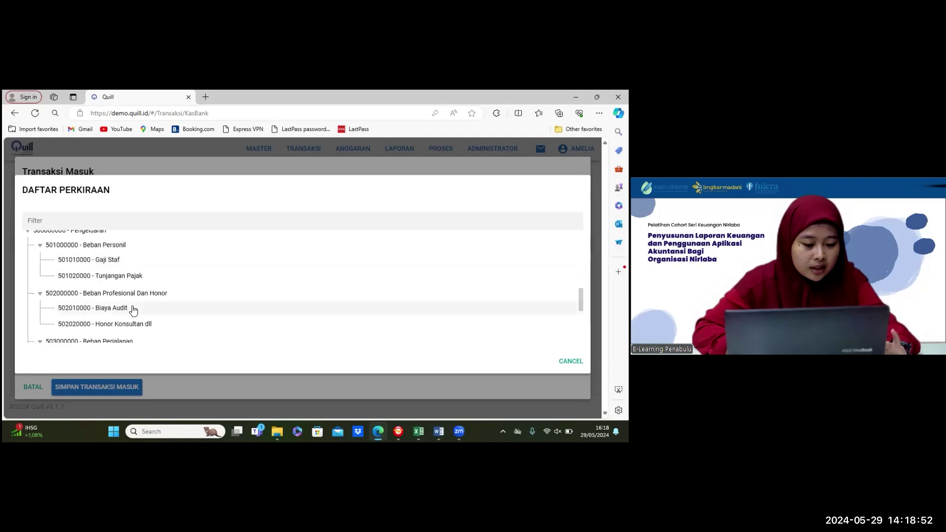
scroll(133, 309, up, 1)
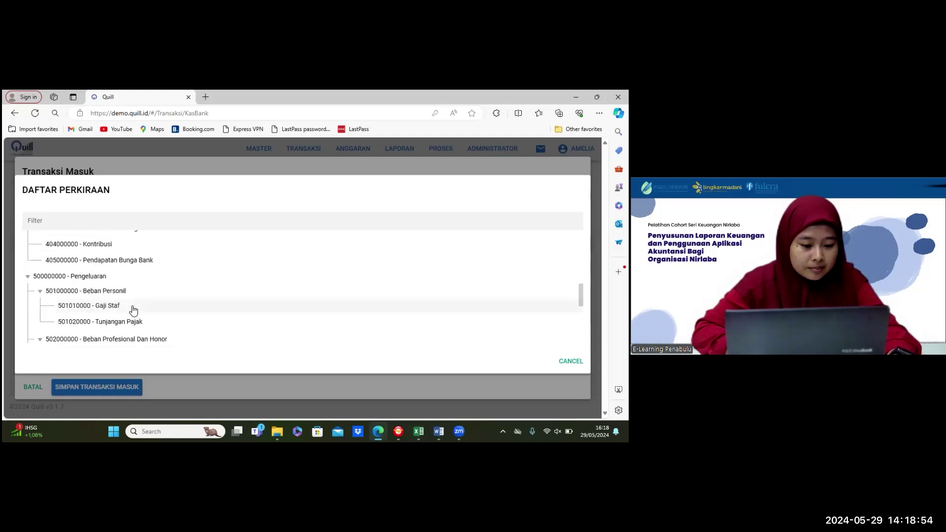
scroll(133, 310, up, 1)
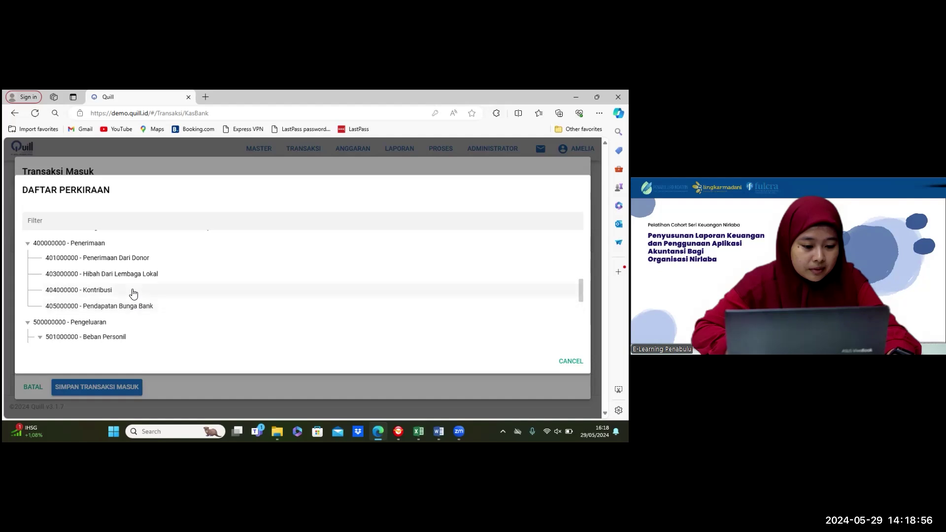
click(127, 258)
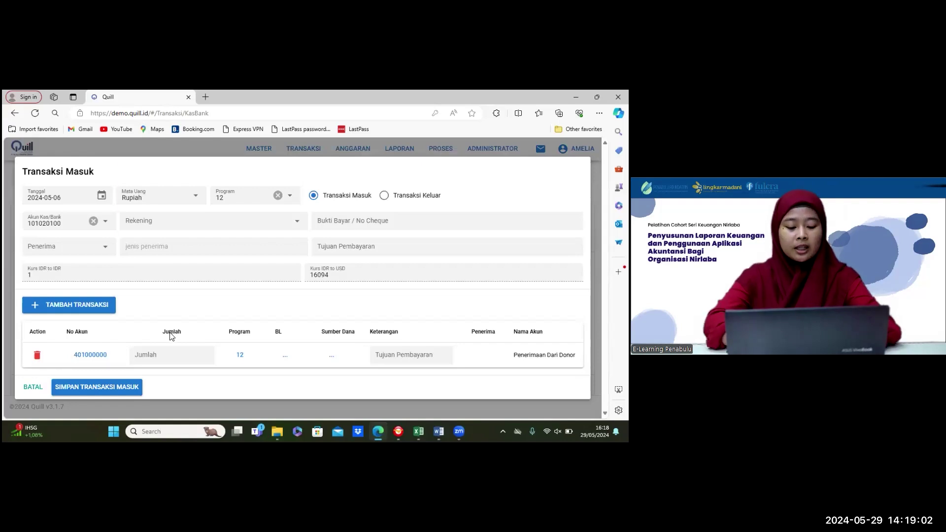
Set the amount of the Penerimaan Dari Donor line to 190.000.000.
click(174, 353)
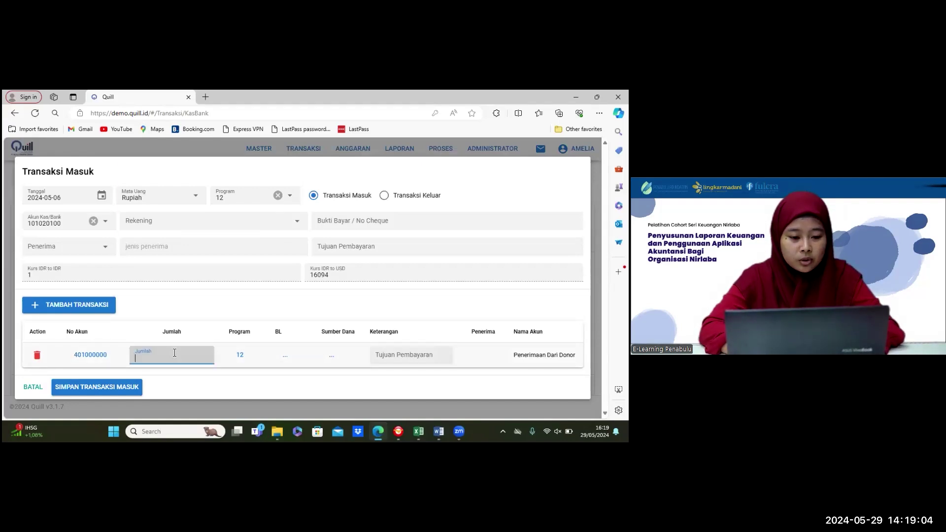
text(190.000)
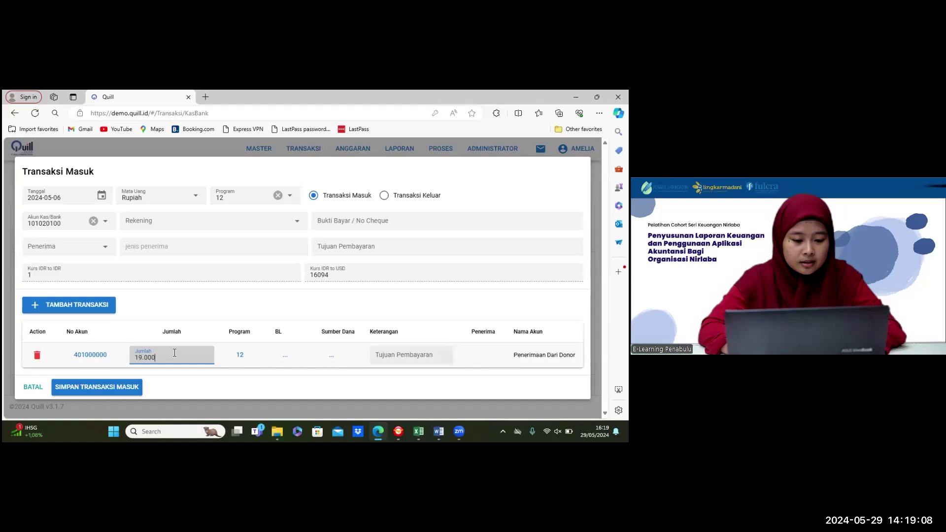
text(.000)
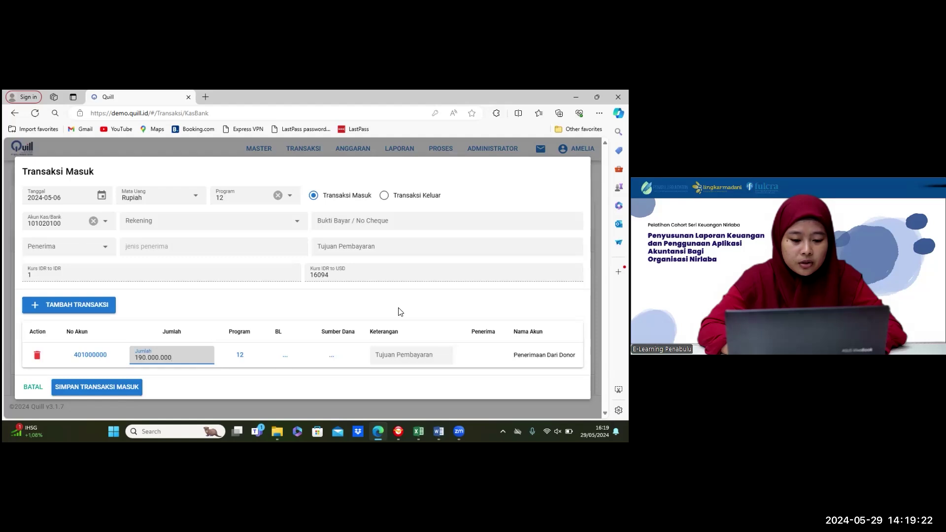
Try to set the transaction line's Sumber Dana to the donor Packard and close the donor selection.
click(333, 357)
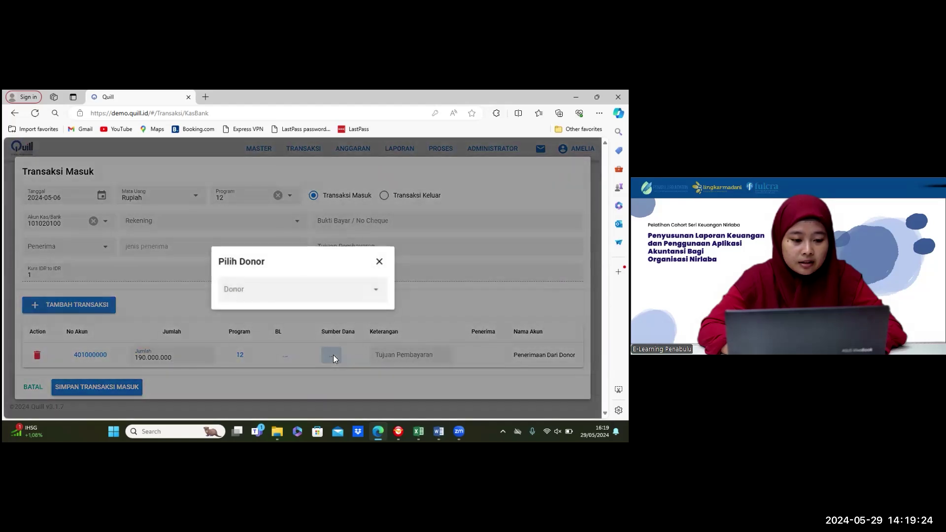
click(377, 294)
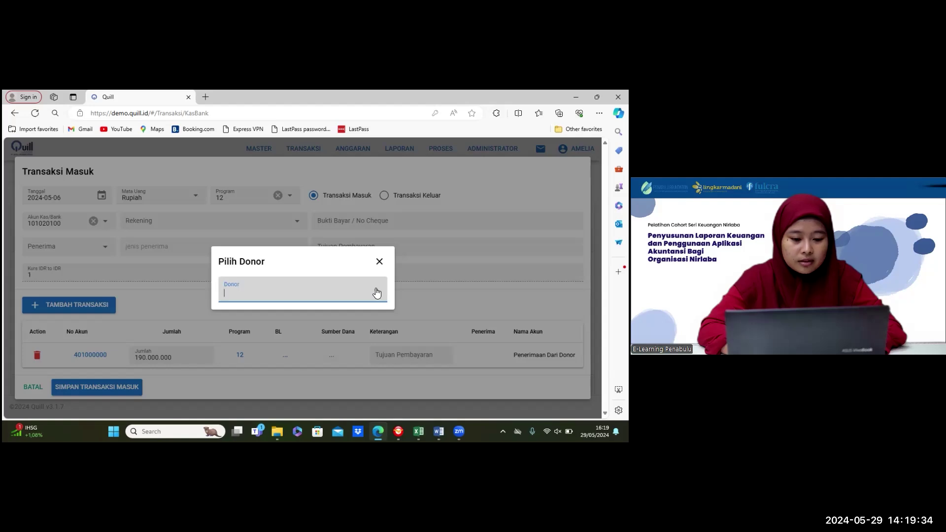
text(Pac)
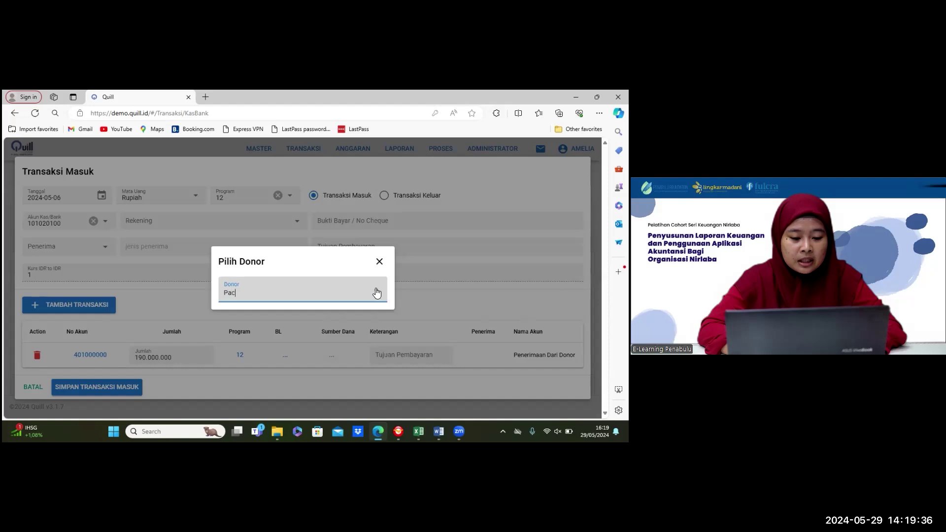
text(kard)
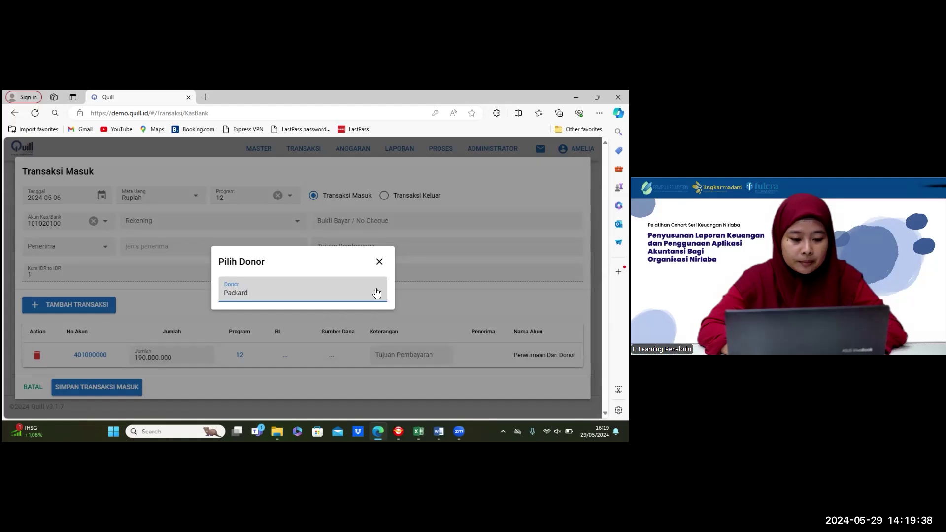
click(379, 261)
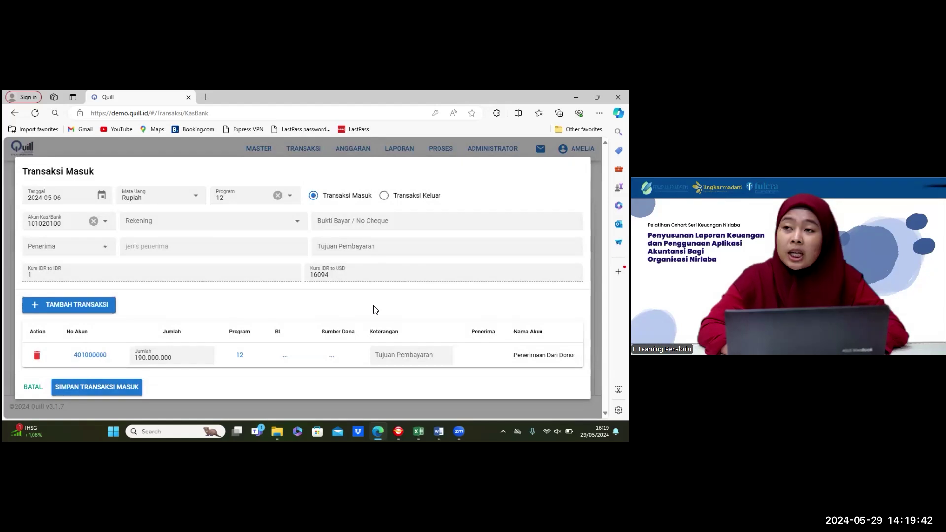
Enter "Termin pertama dari packard" as the transaction line's description and try to save the incoming transaction.
click(398, 349)
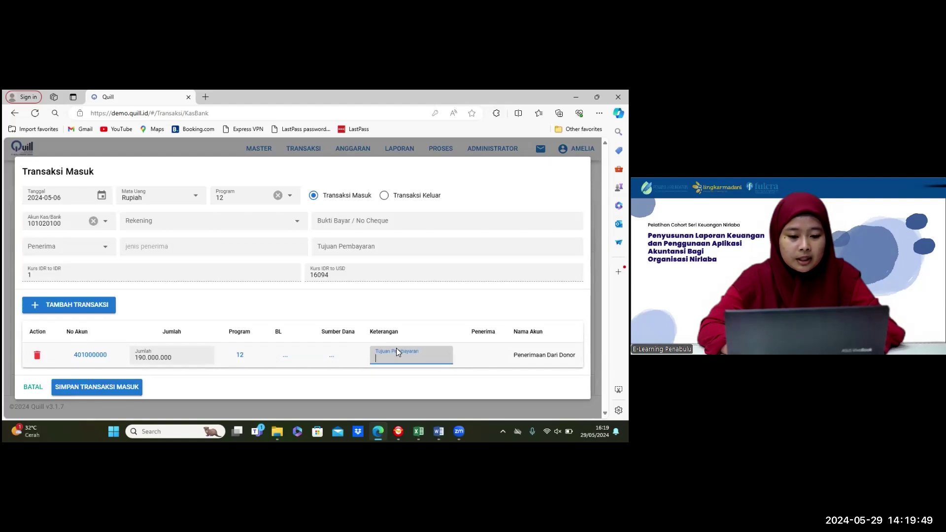
text(Termin)
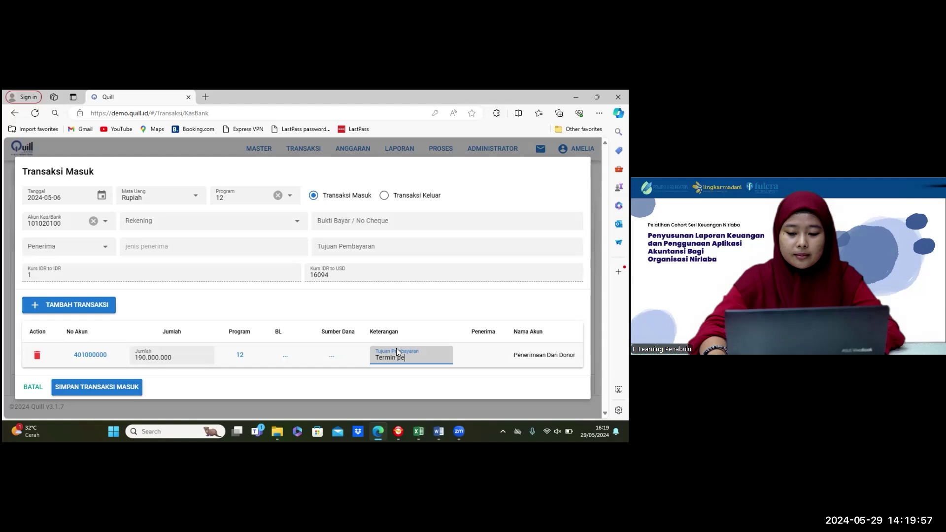
text(pertama dari)
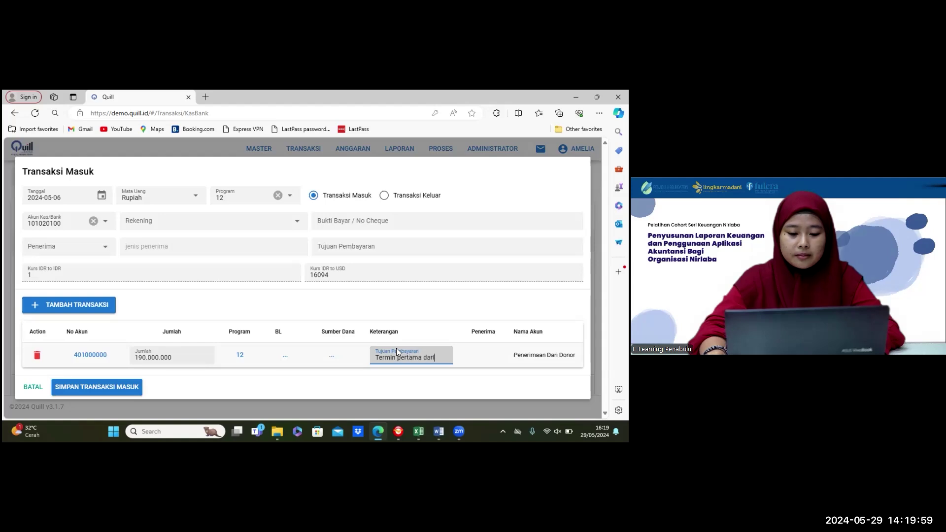
text( oackatd)
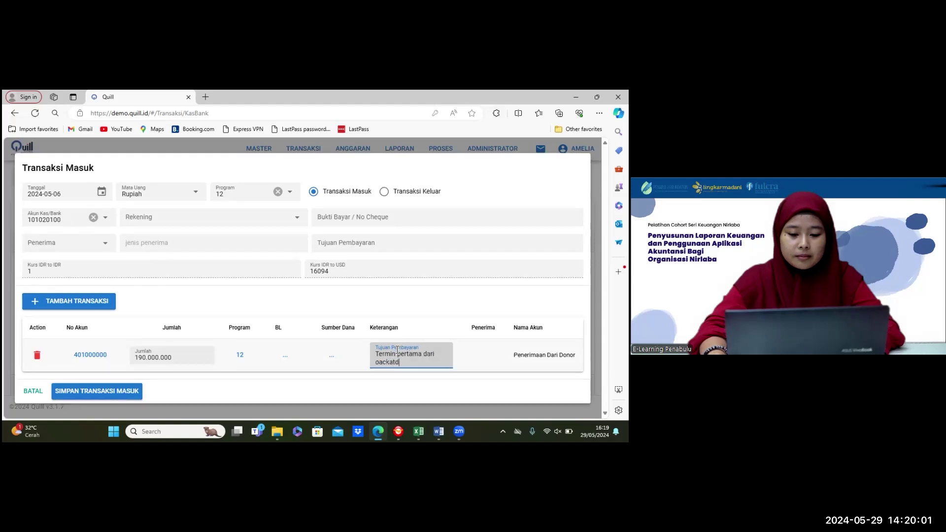
key(BackSpace)
key(BackSpace)
key(BackSpace)
key(BackSpace)
key(BackSpace)
key(BackSpace)
key(BackSpace)
text(pa)
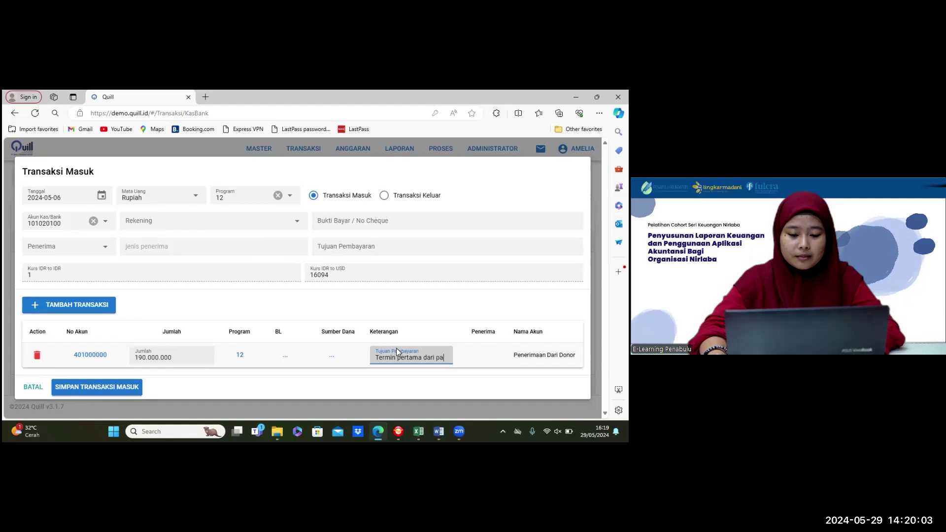
text(ckard)
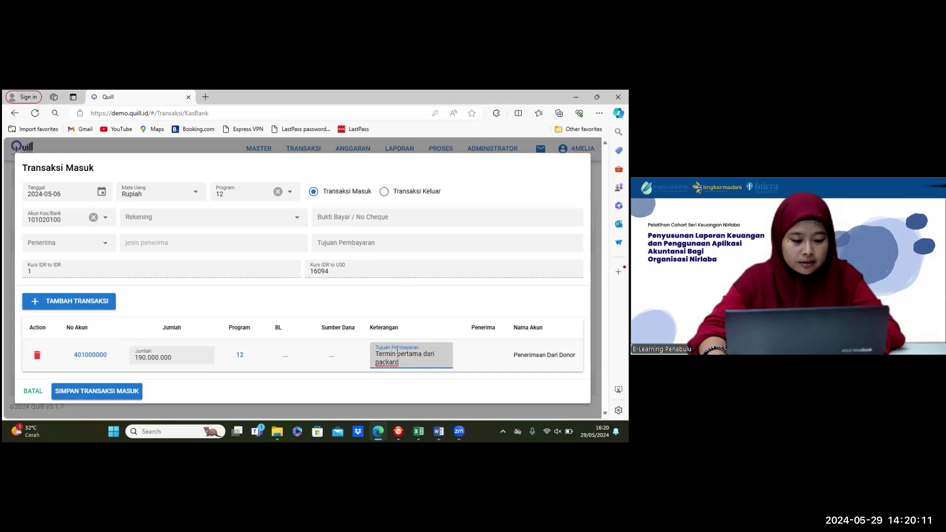
click(104, 390)
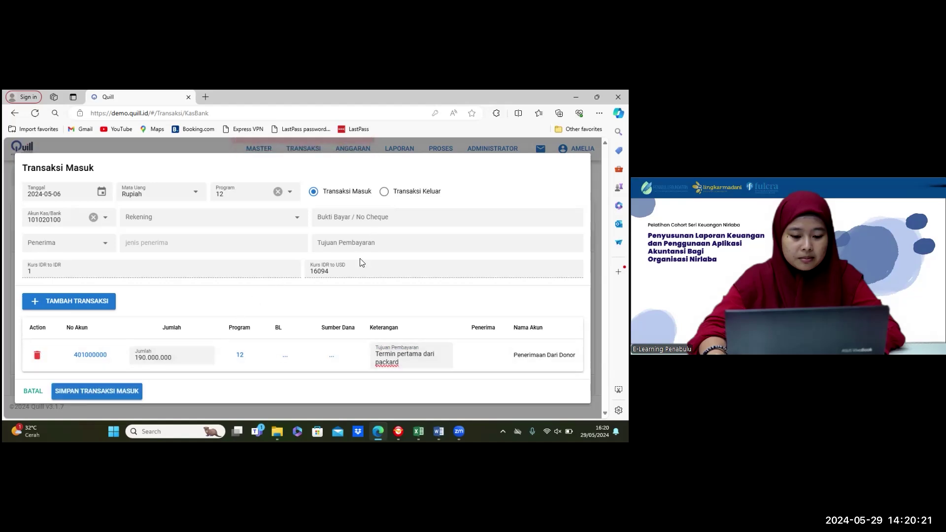
Retry finding the donor Packard for the line's Sumber Dana twice, closing the donor selection each time.
click(328, 360)
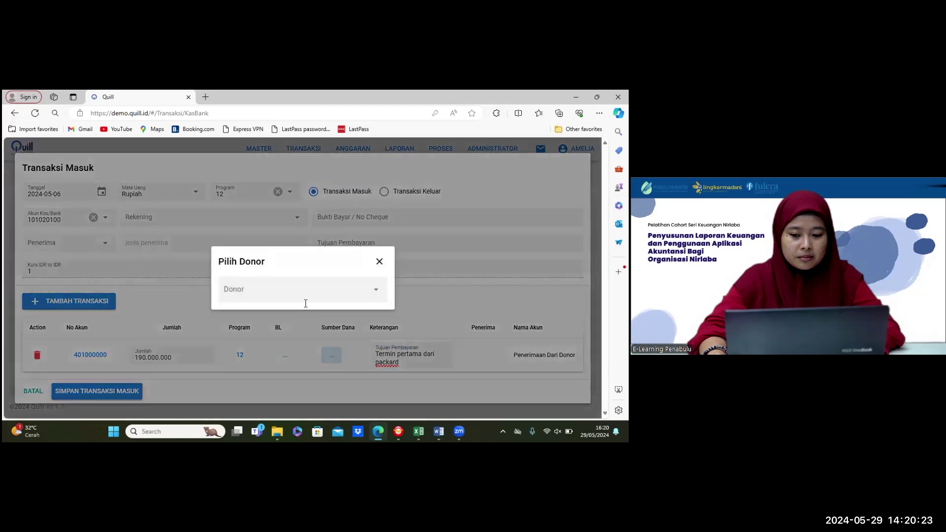
click(267, 292)
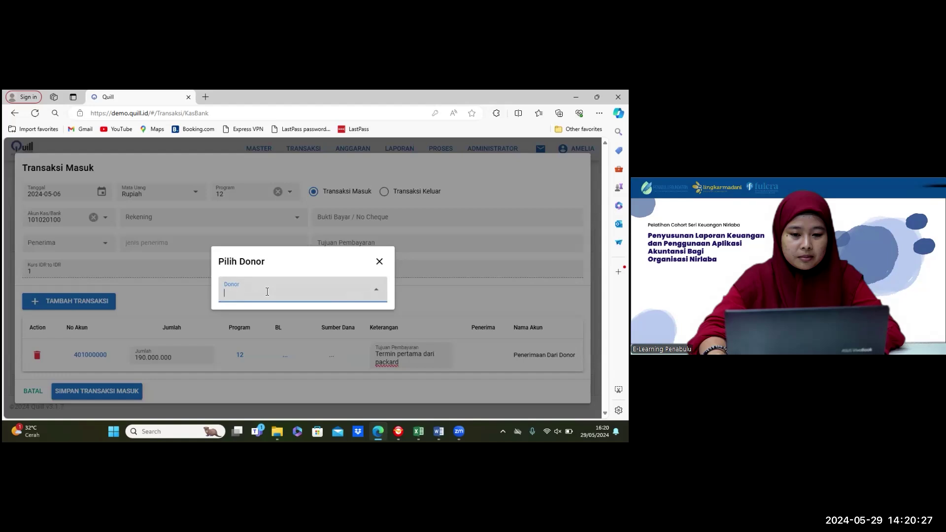
text(Packard)
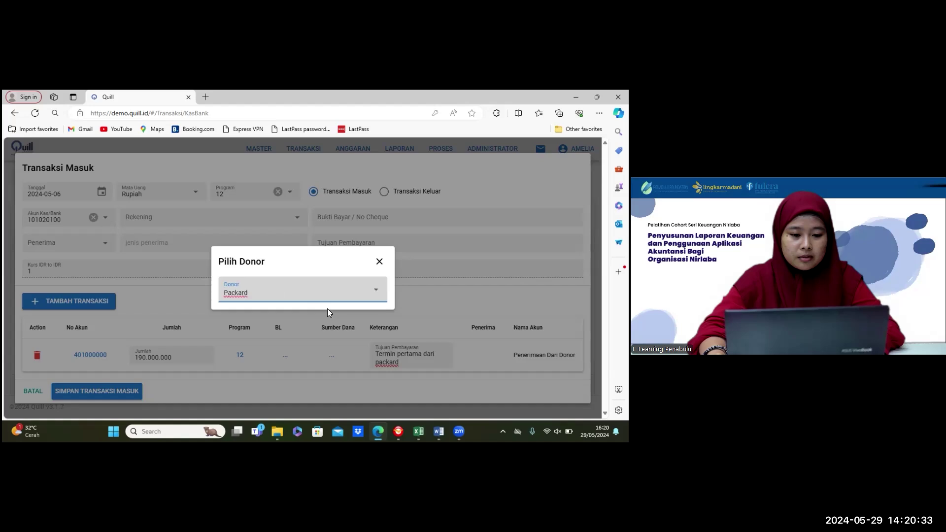
click(379, 262)
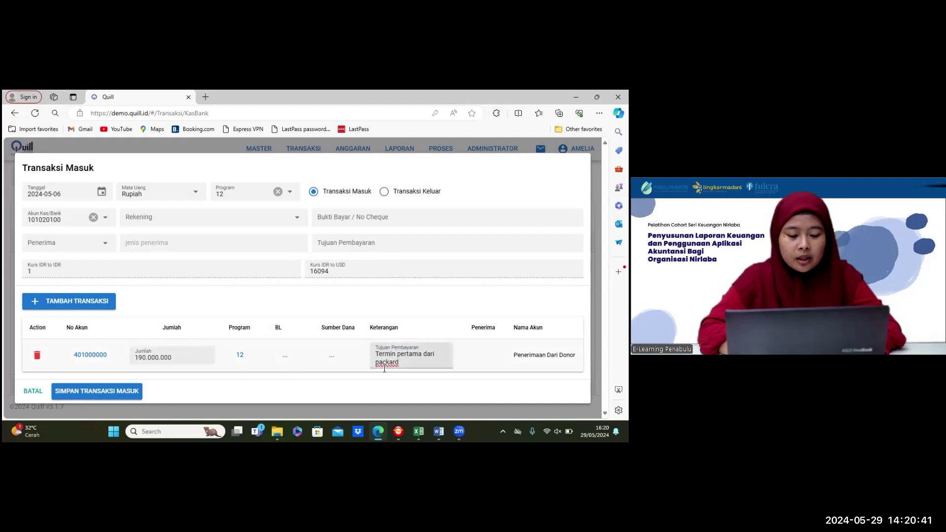
click(458, 432)
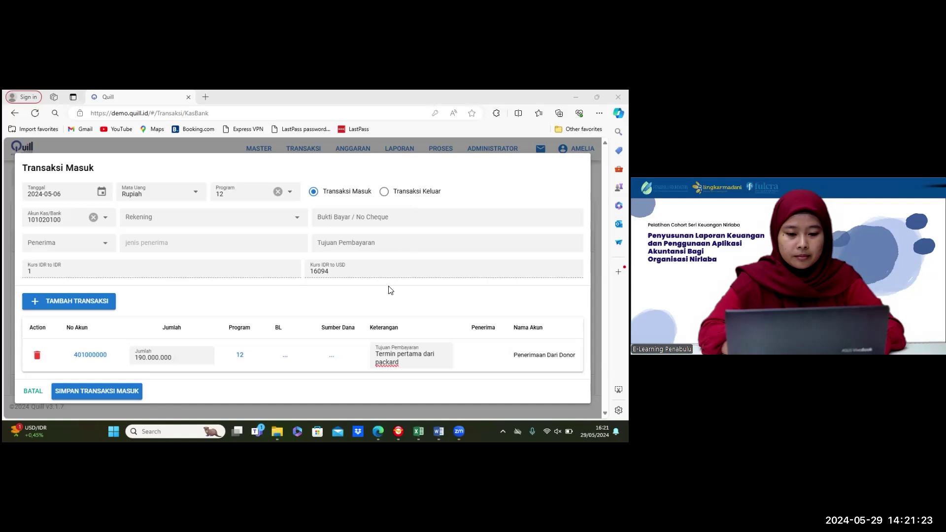
click(329, 356)
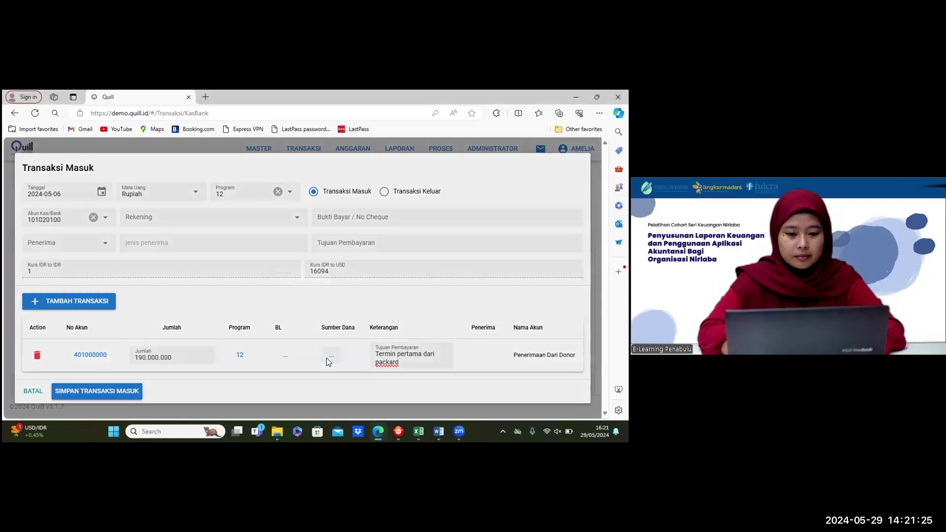
click(313, 291)
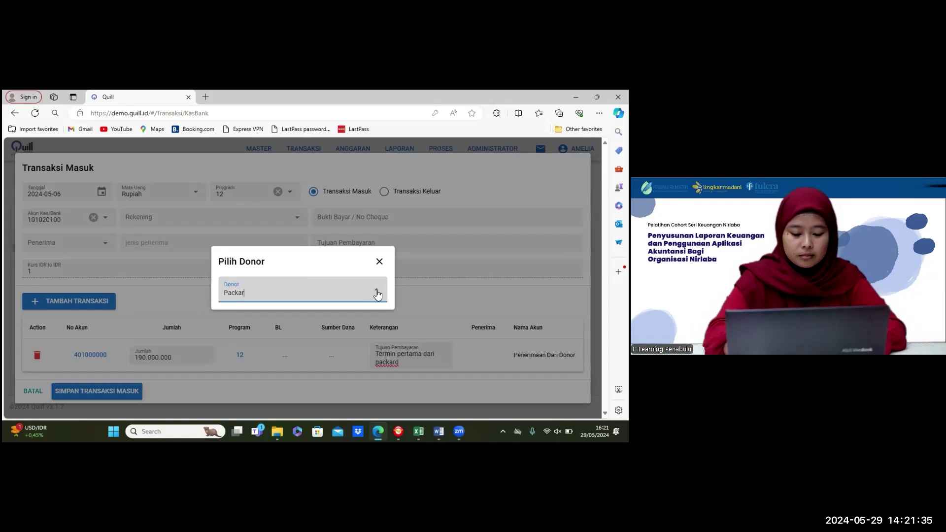
text(d)
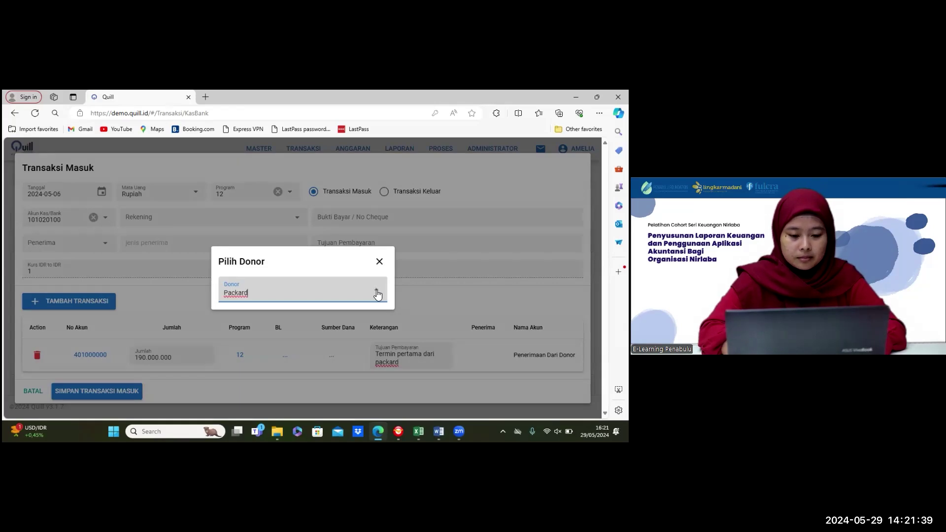
click(379, 261)
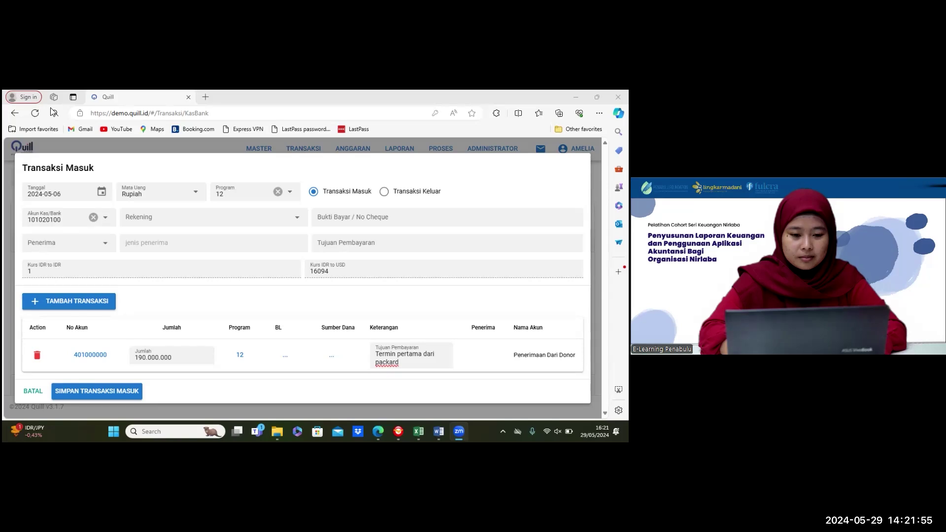
click(105, 219)
click(105, 219)
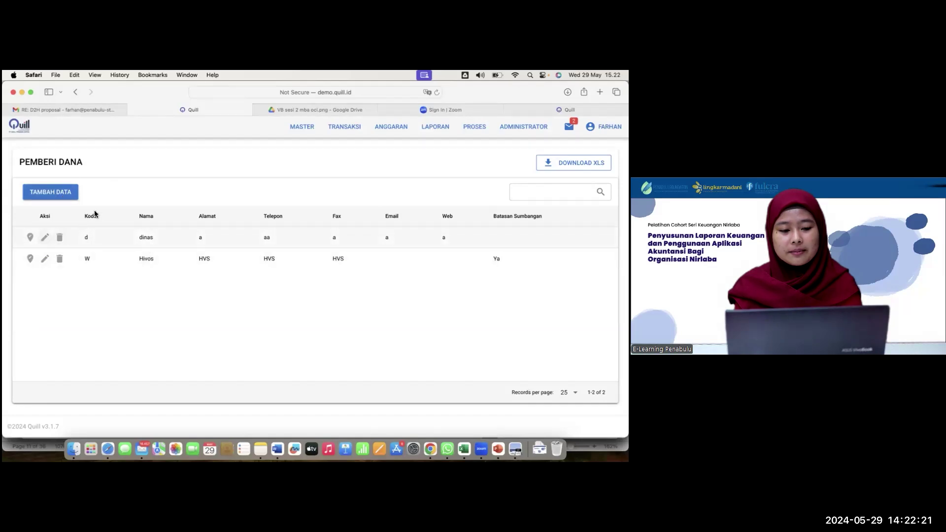
Add a Pemberi Dana with code GF, name Global Fund, "a" for address, phone, fax and email, and Batasan Sumbangan enabled.
click(54, 193)
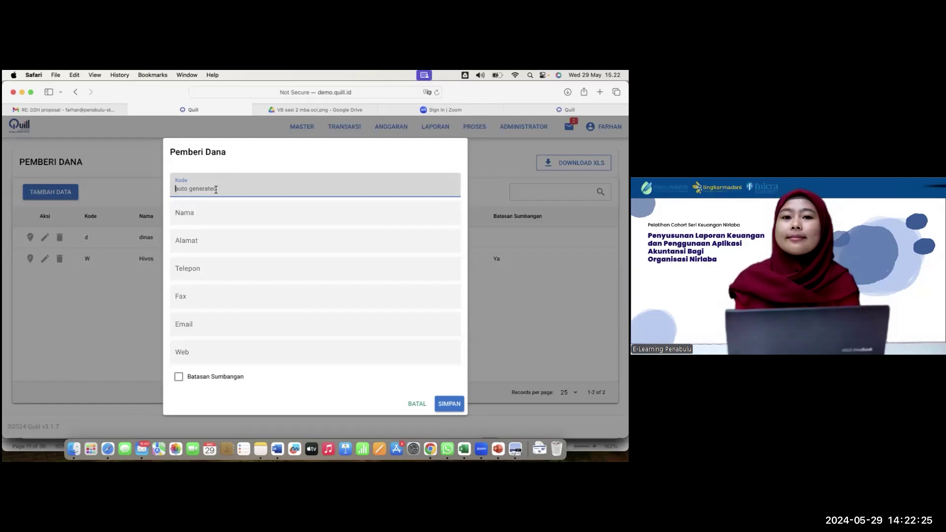
click(222, 221)
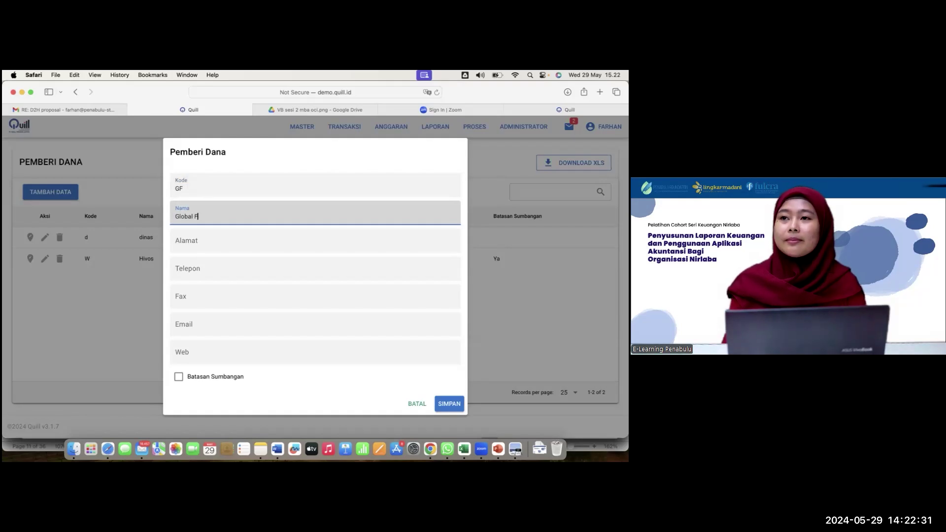
click(232, 243)
text(a)
key(Tab)
text(a)
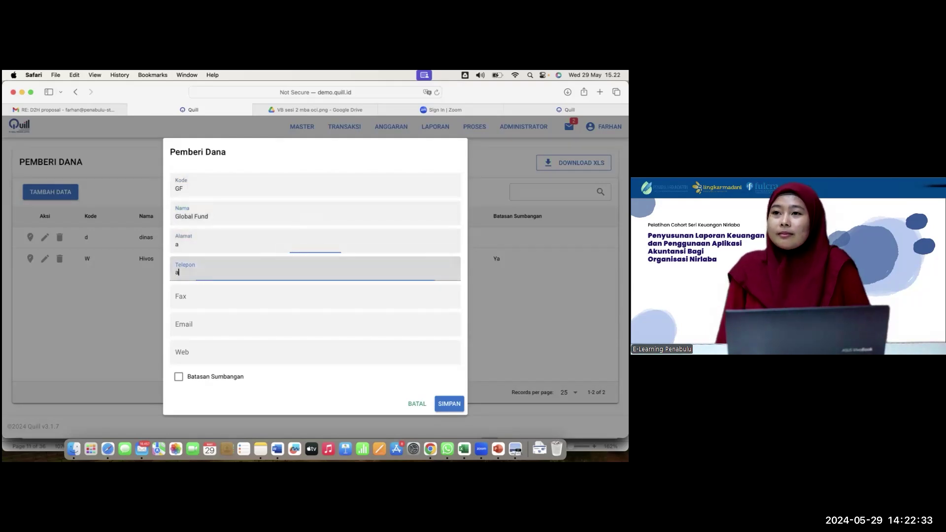
key(Tab)
key(Tab)
text(a)
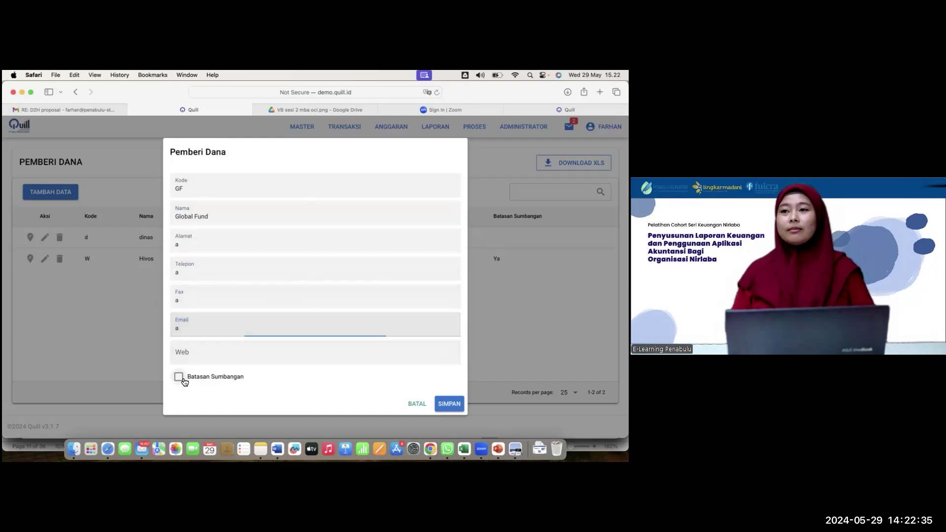
click(179, 378)
click(442, 402)
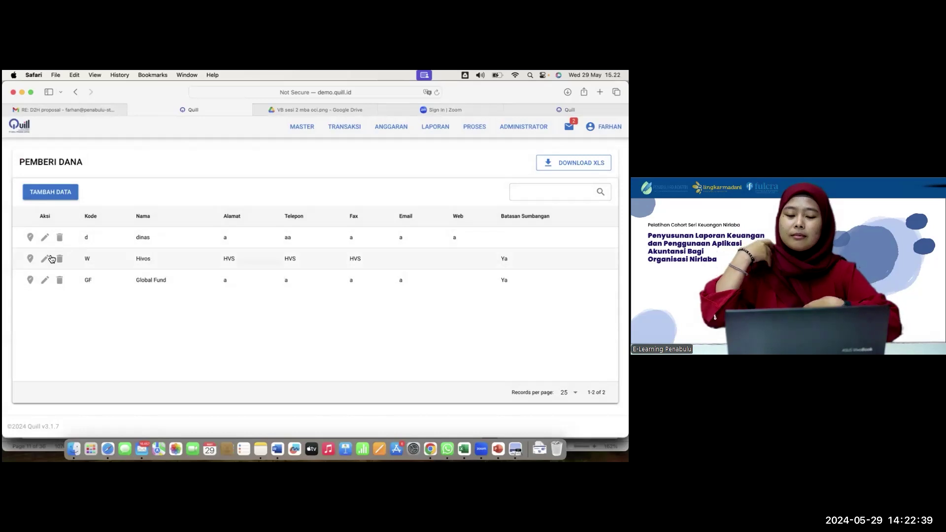
Grant all implementors access to the Global Fund donor and close its access list.
click(31, 279)
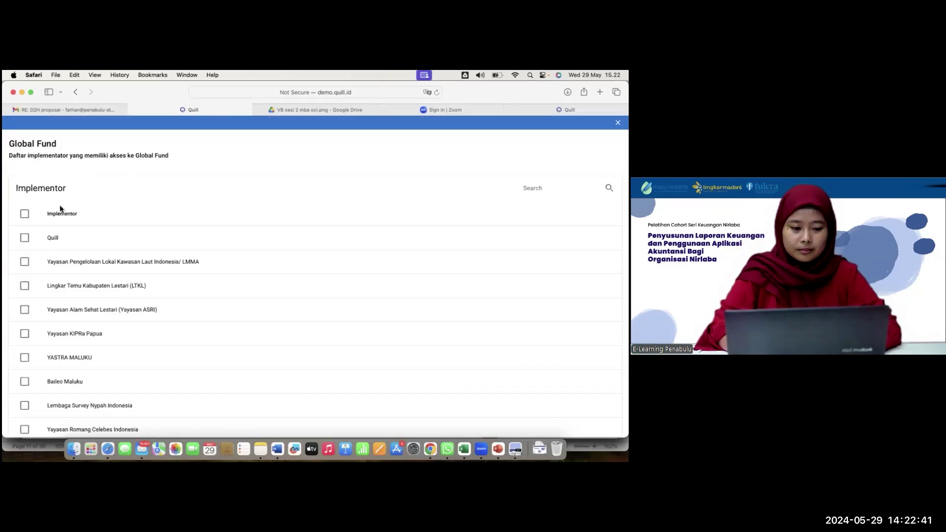
scroll(64, 303, down, 2)
scroll(67, 303, down, 5)
scroll(66, 302, up, 7)
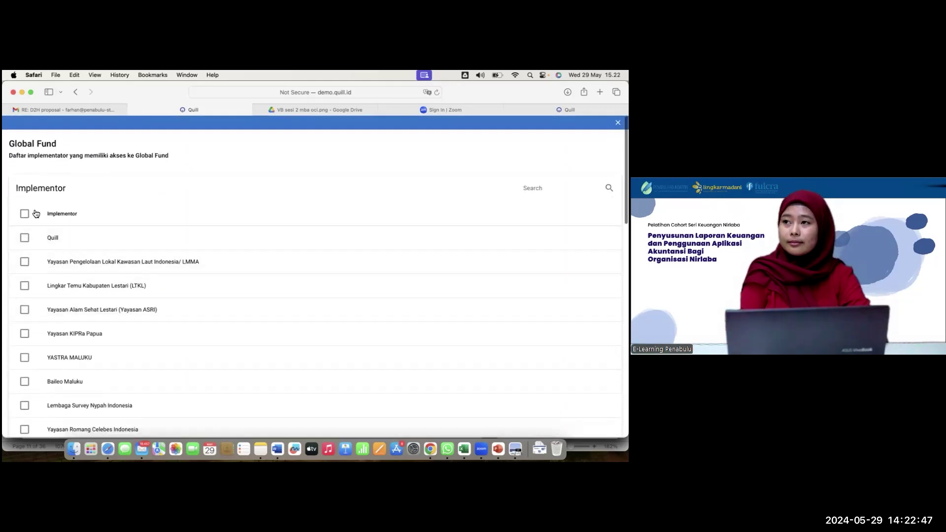
click(25, 214)
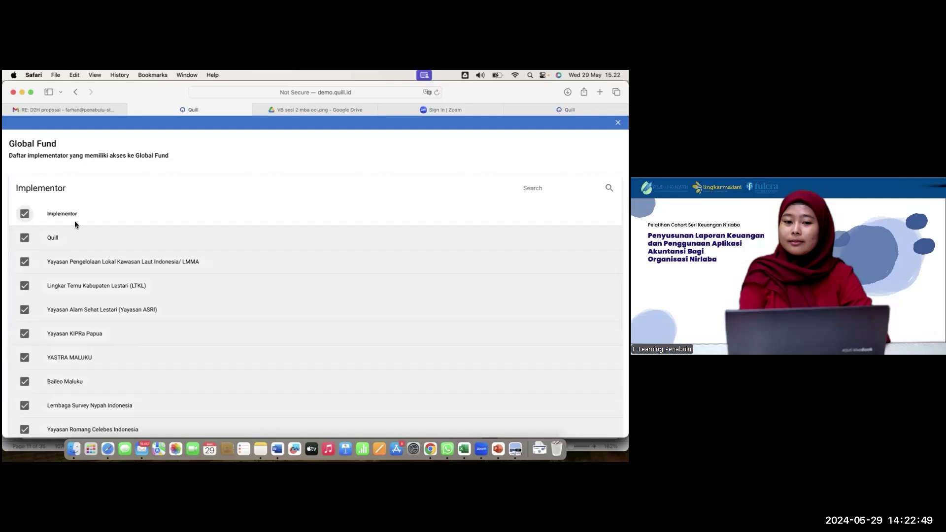
scroll(327, 268, down, 2)
scroll(334, 266, up, 2)
scroll(481, 286, down, 1)
scroll(481, 287, up, 1)
key(Escape)
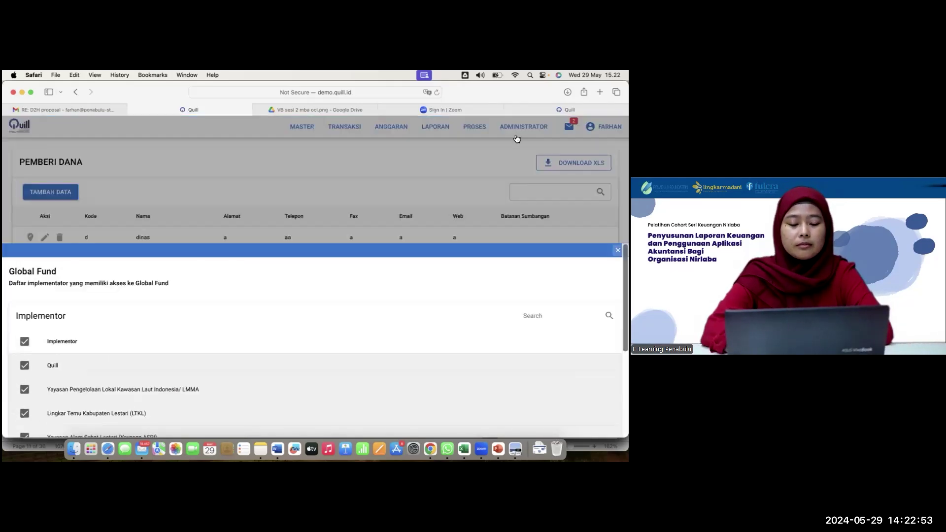
Review which implementors have access to the dinas donor and close its access list.
click(30, 239)
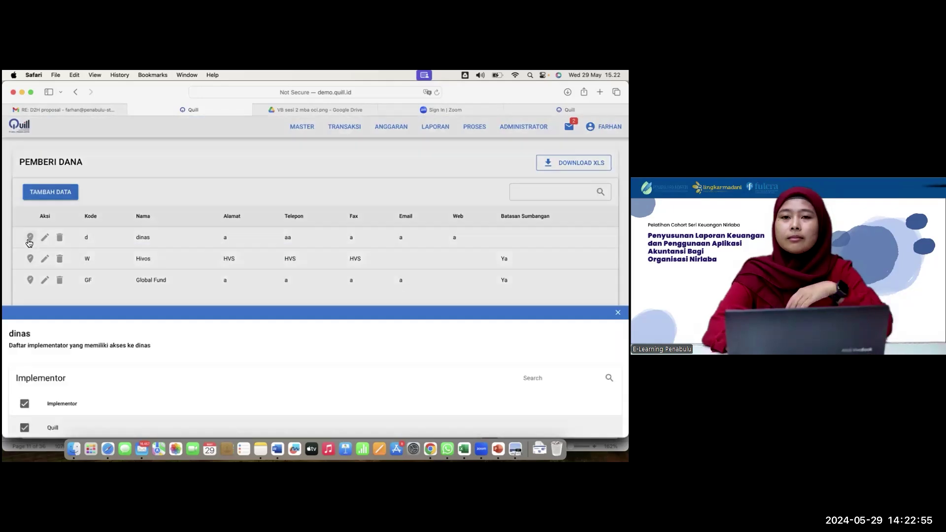
scroll(66, 331, down, 5)
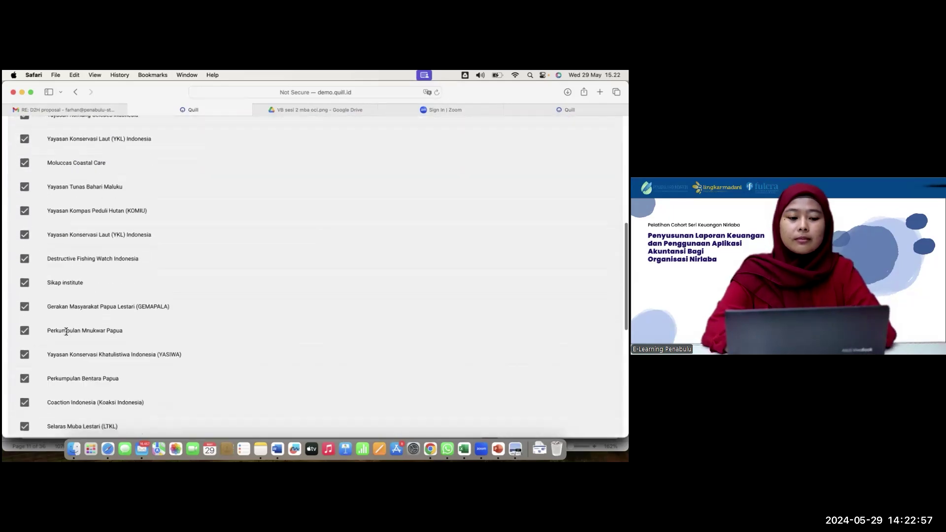
scroll(66, 331, up, 10)
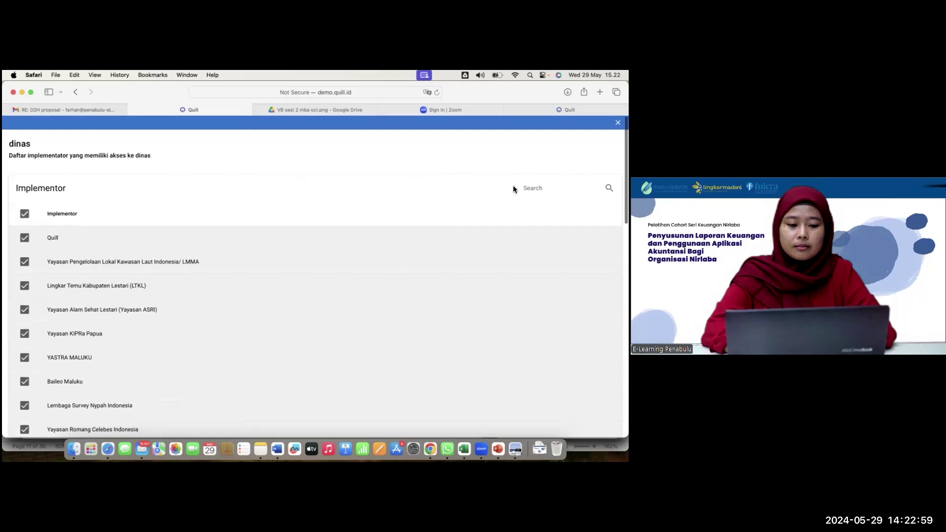
key(Escape)
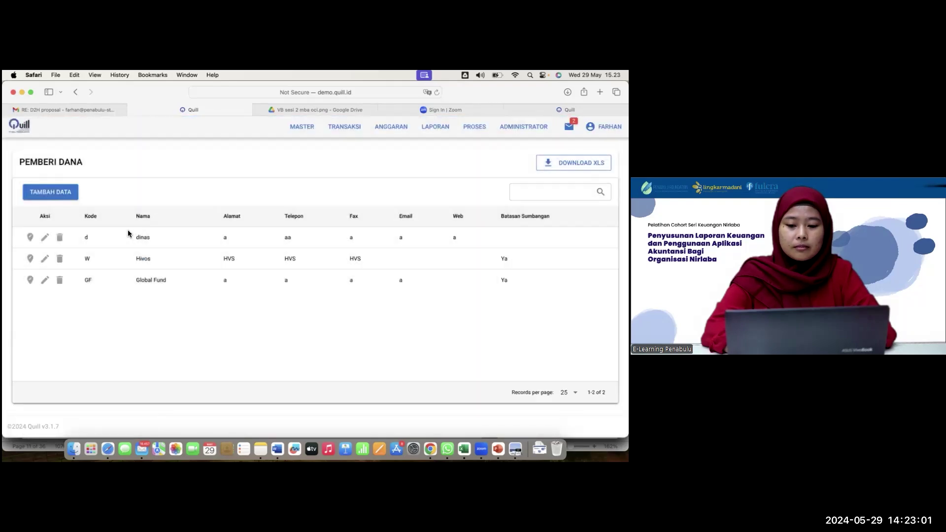
Grant all implementors access to the Hivos donor, save the change and close its access list.
click(30, 258)
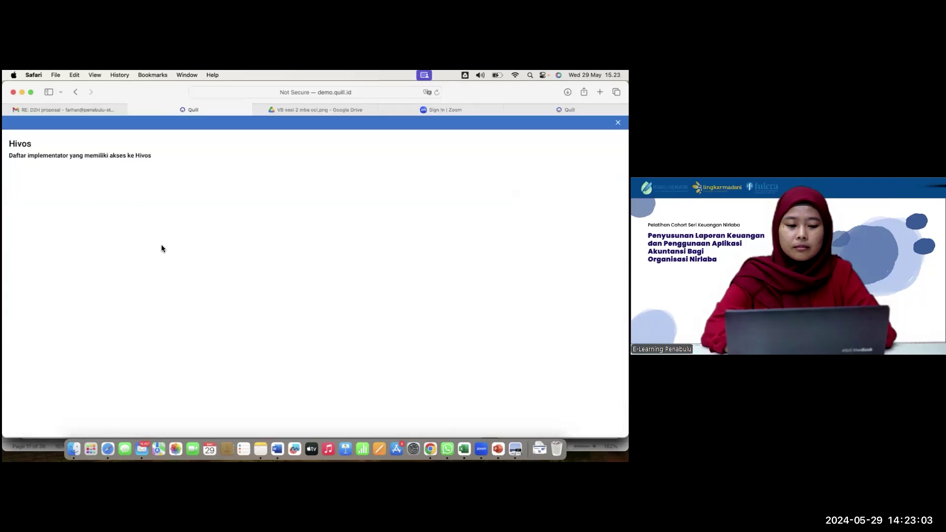
scroll(93, 295, down, 10)
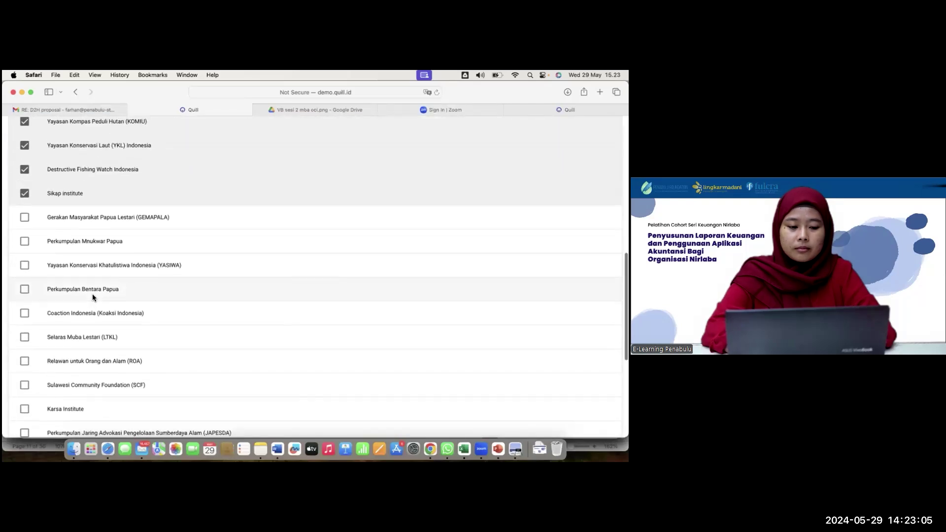
scroll(93, 296, up, 8)
scroll(92, 296, down, 8)
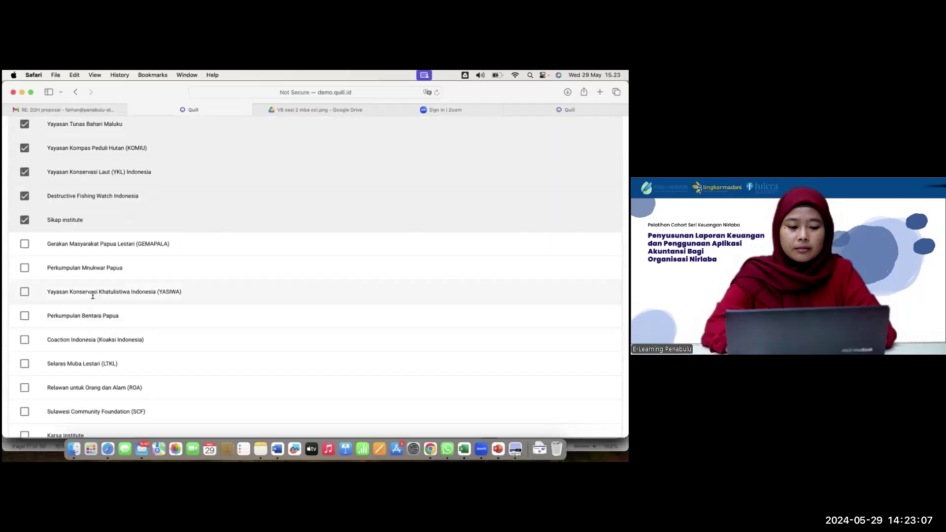
scroll(93, 296, down, 6)
scroll(93, 293, up, 15)
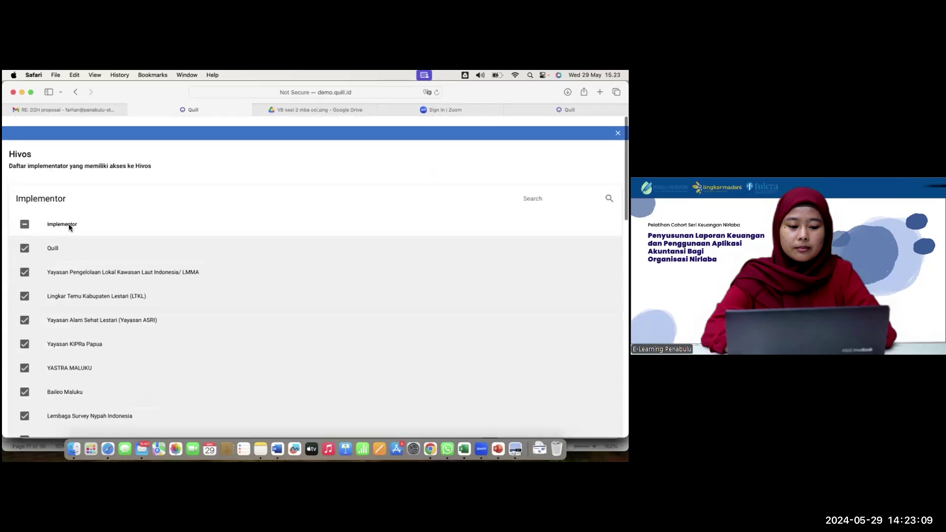
click(24, 215)
click(24, 215)
scroll(84, 253, down, 15)
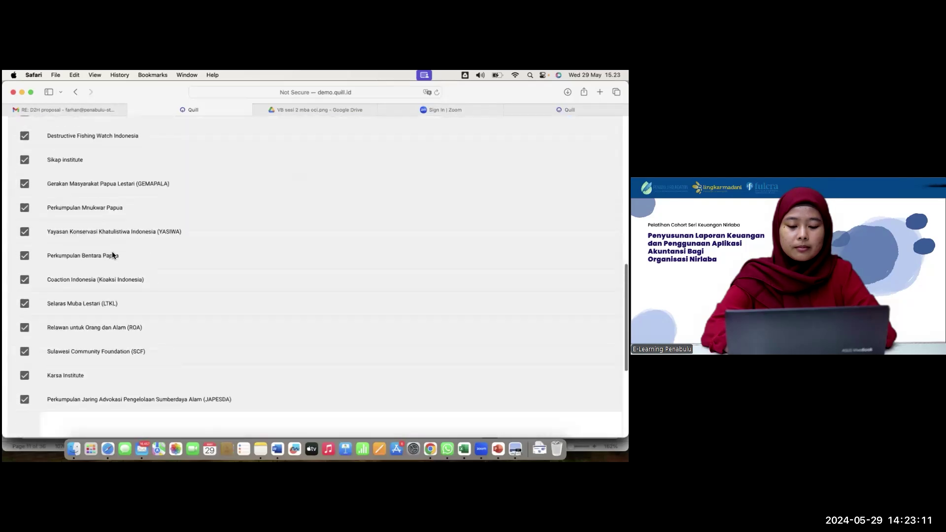
click(595, 426)
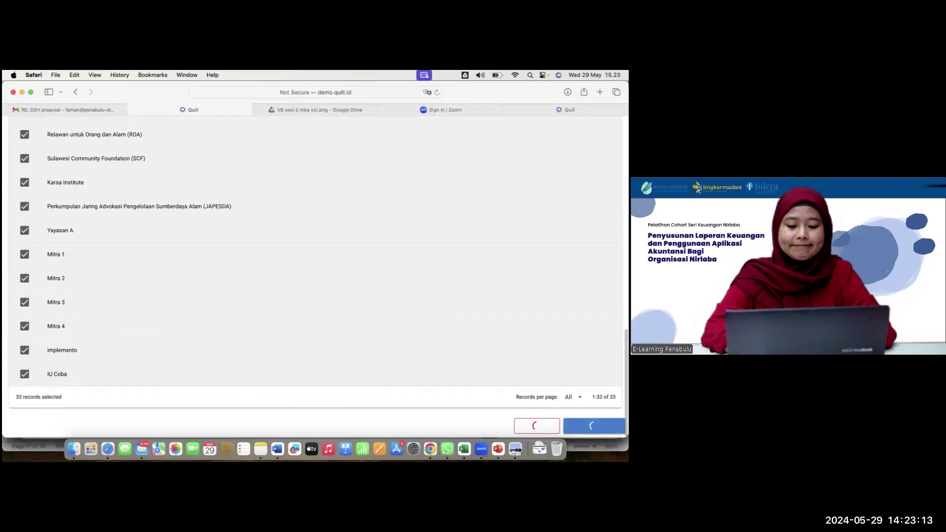
click(543, 427)
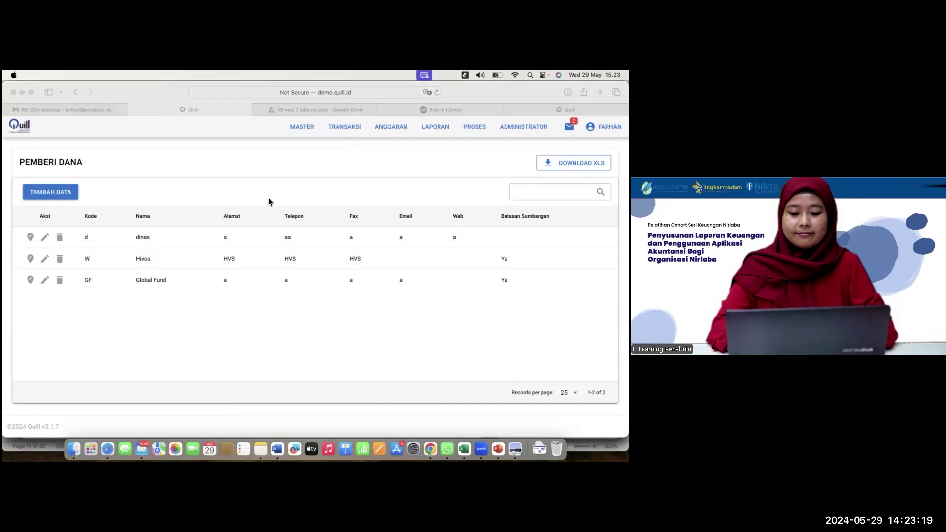
Assign all implementors to program 12 in Program Implementor and save the update.
click(390, 130)
click(392, 129)
click(399, 177)
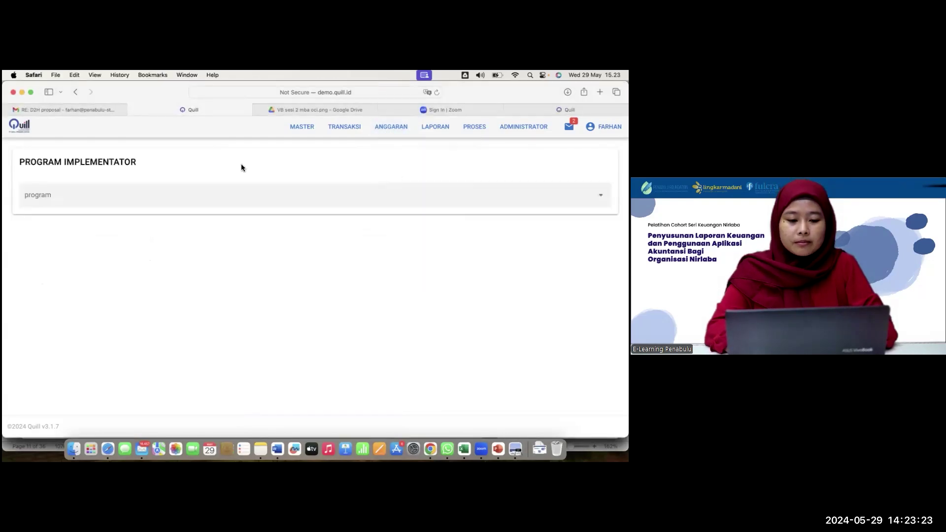
click(163, 195)
click(99, 238)
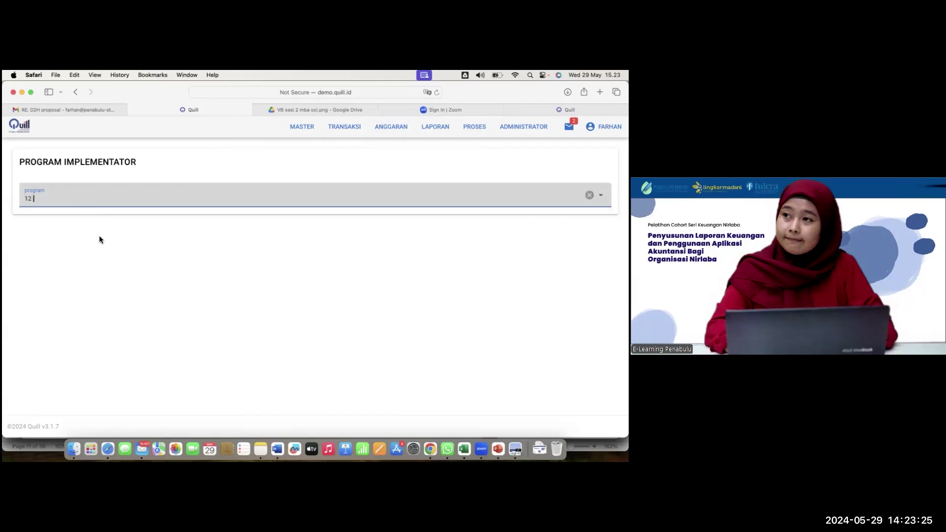
scroll(125, 299, down, 15)
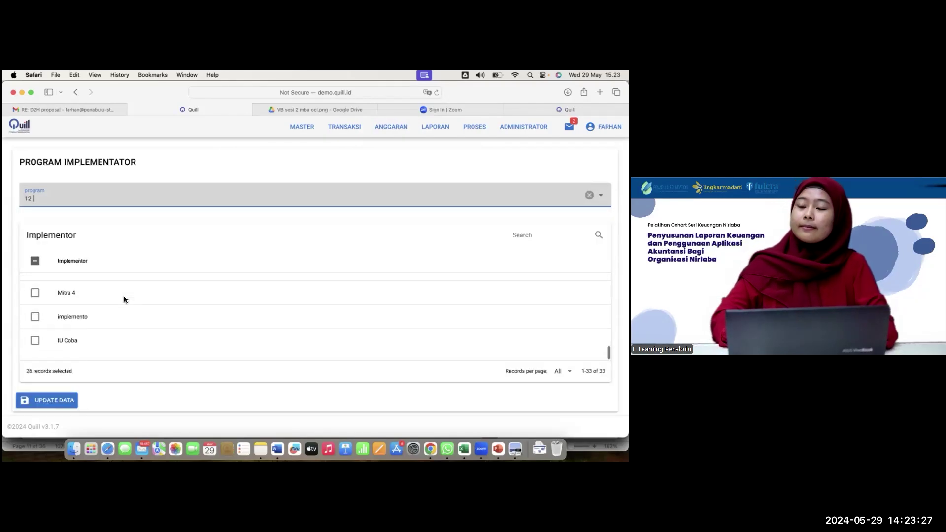
scroll(81, 316, up, 5)
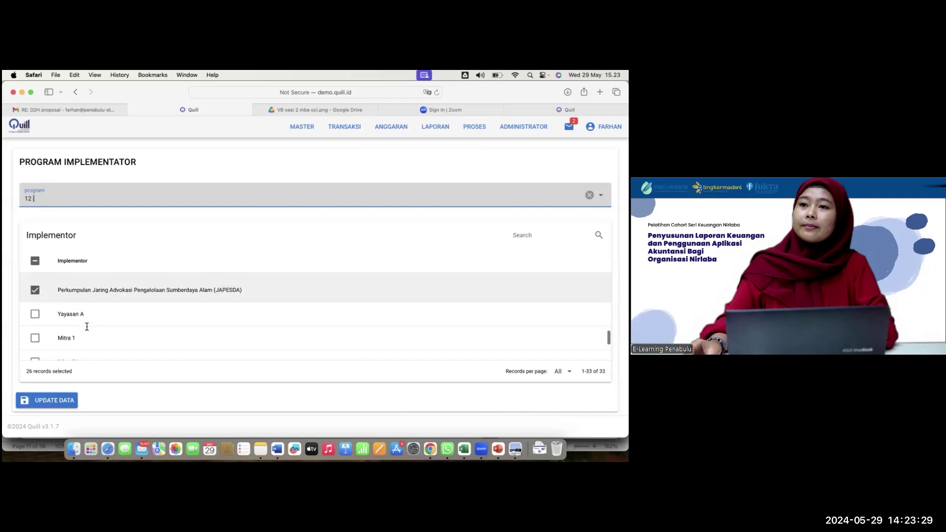
click(46, 261)
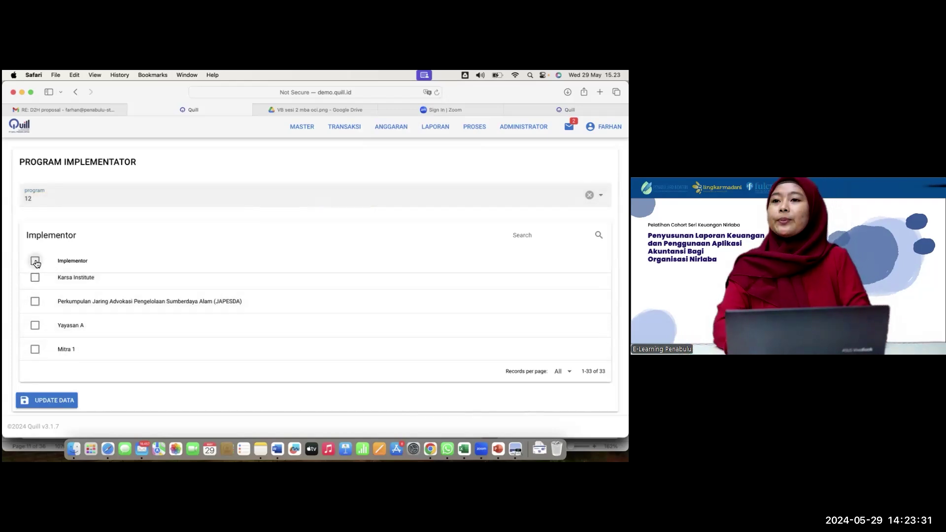
scroll(140, 317, down, 5)
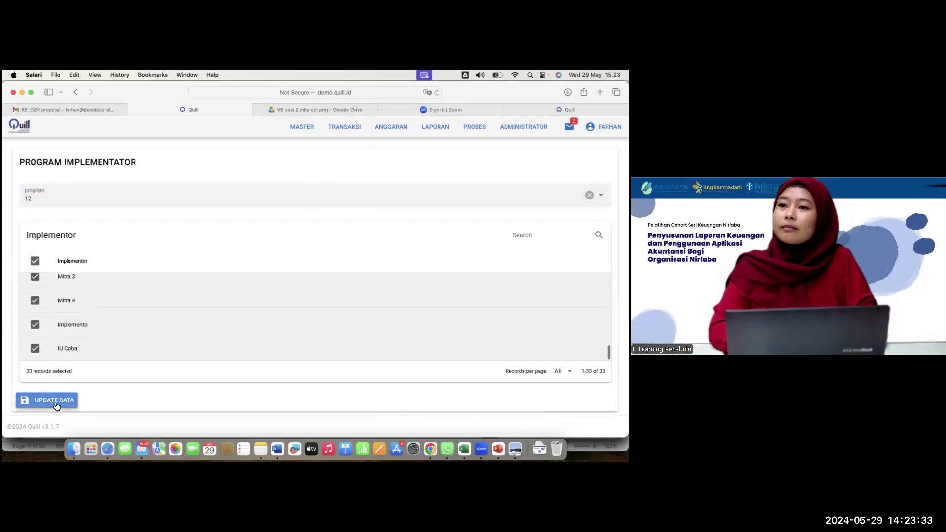
scroll(289, 254, up, 10)
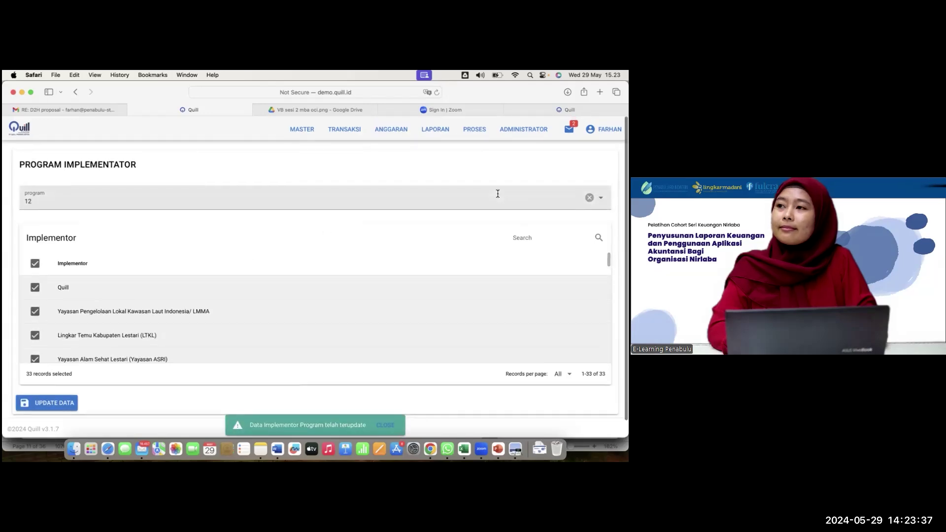
Start a new Kas Bank transaction, check the donors offered for the line's Sumber Dana, and close the donor selection.
click(391, 128)
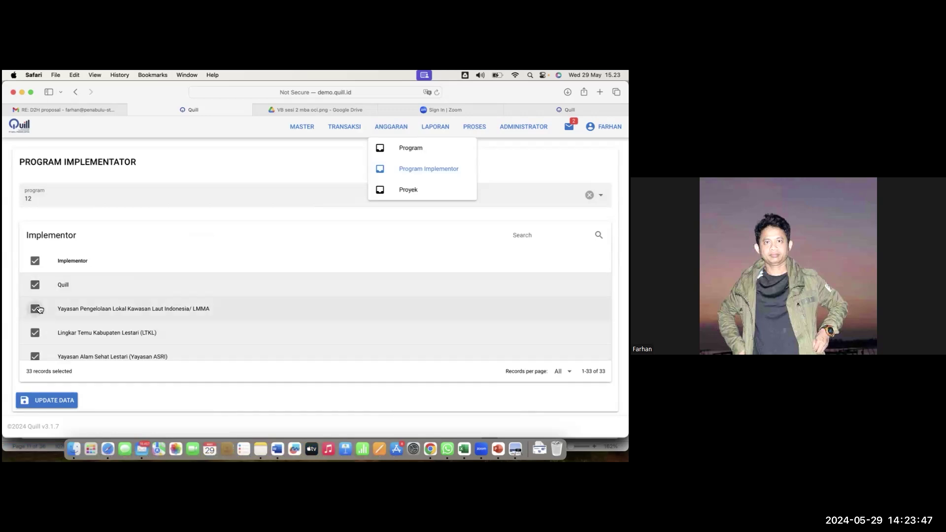
click(343, 128)
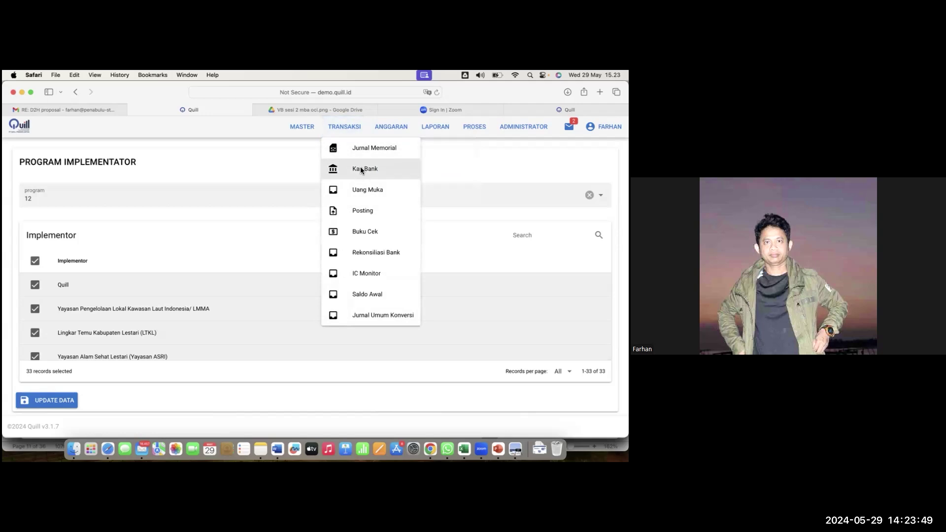
click(363, 168)
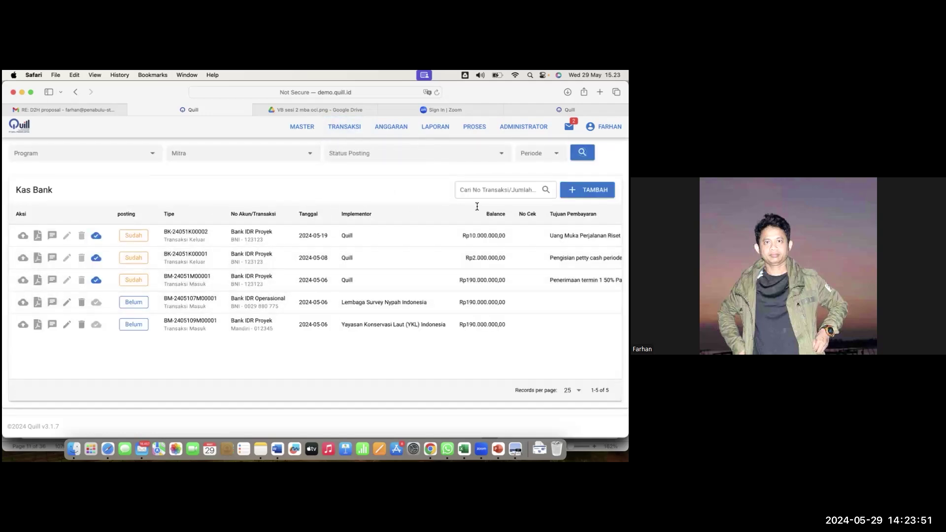
click(587, 190)
click(352, 342)
click(314, 288)
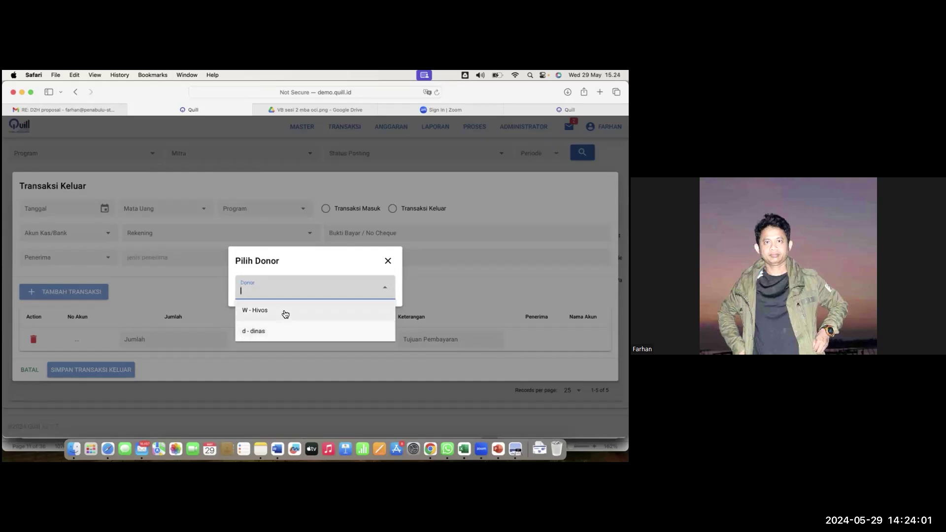
click(387, 260)
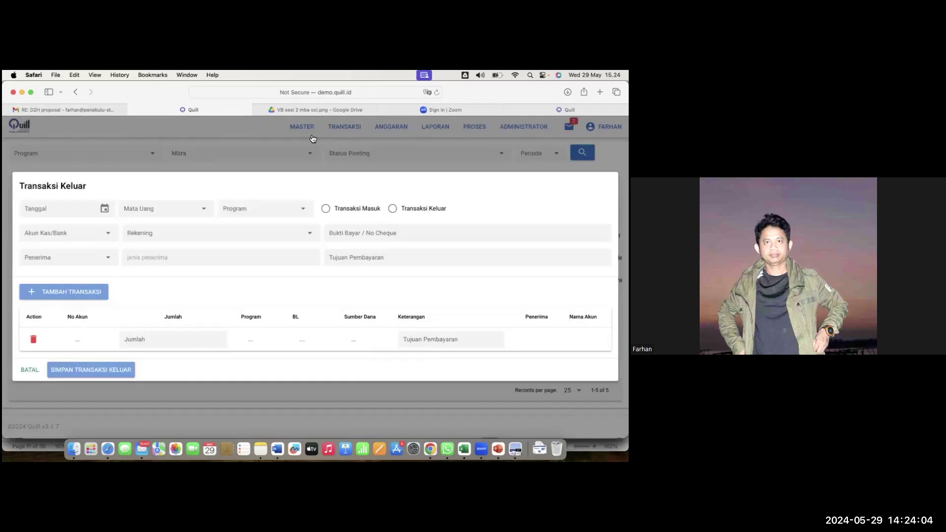
Check Hivos's implementor access in Pemberi Dana, and grant the Quill implementor access to the Global Fund donor.
click(312, 139)
click(302, 127)
click(310, 228)
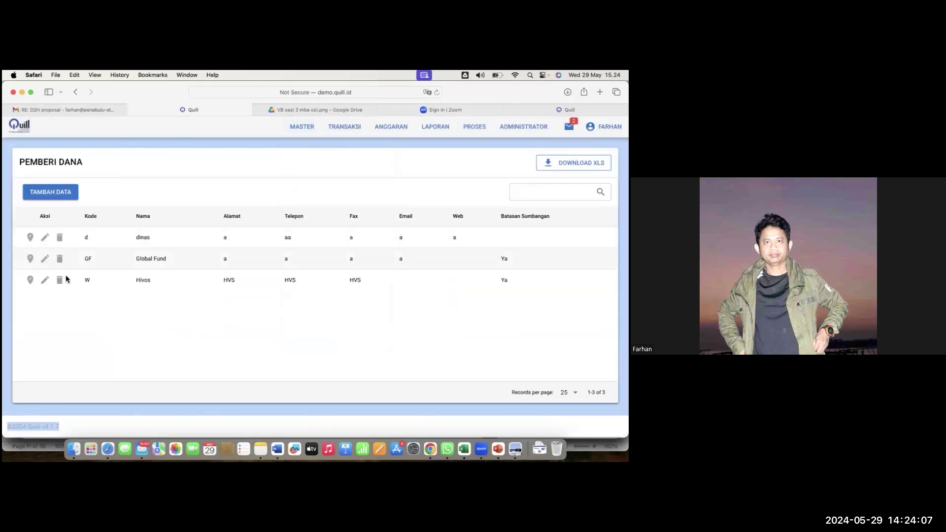
click(30, 277)
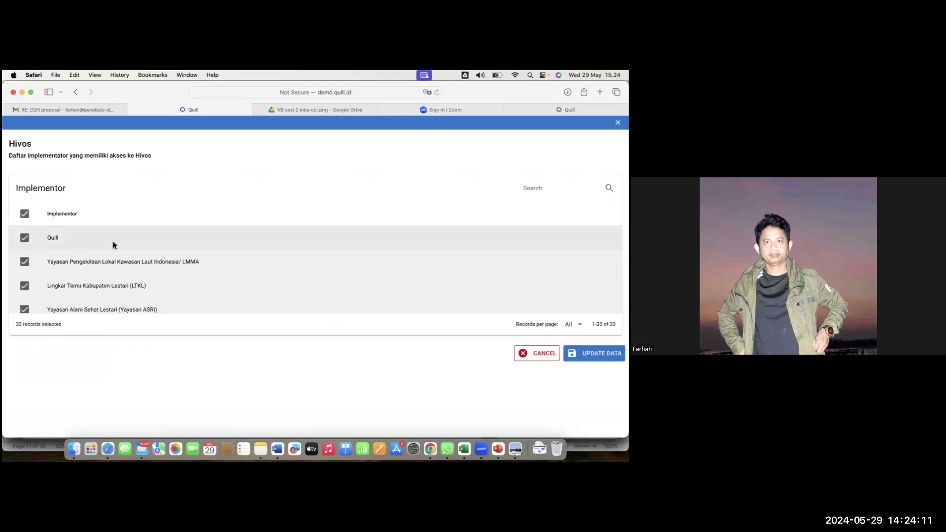
click(538, 353)
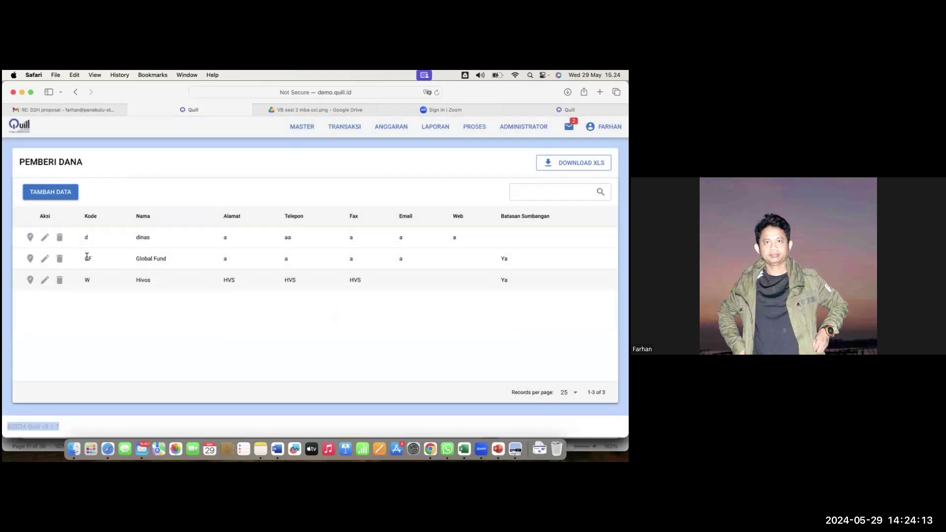
click(30, 259)
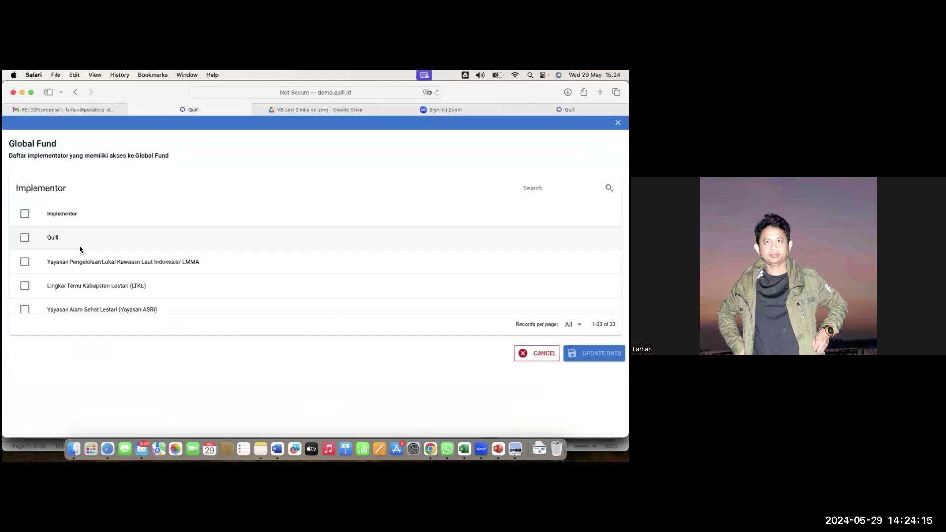
click(25, 237)
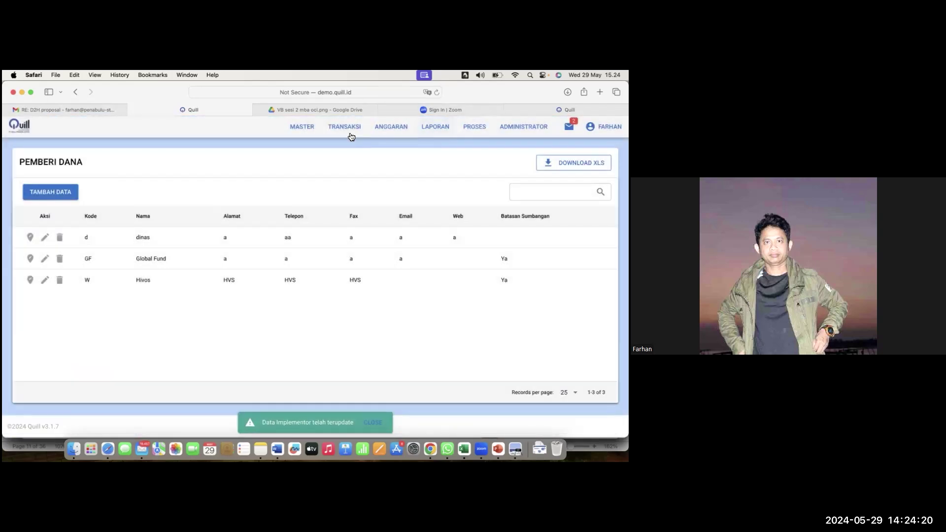
Recheck the donors offered for Sumber Dana in a new Kas Bank transaction, looking for Global Fund, and close the selection.
click(344, 127)
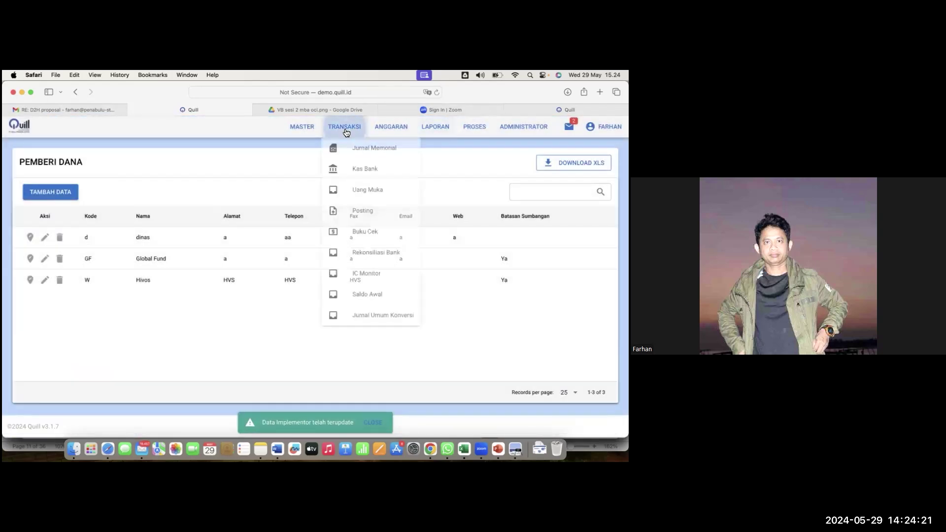
click(368, 169)
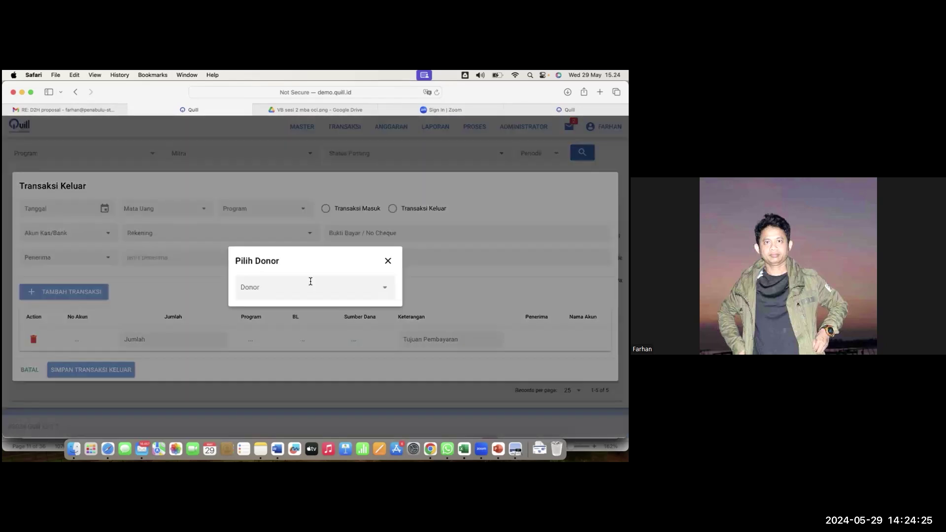
click(310, 281)
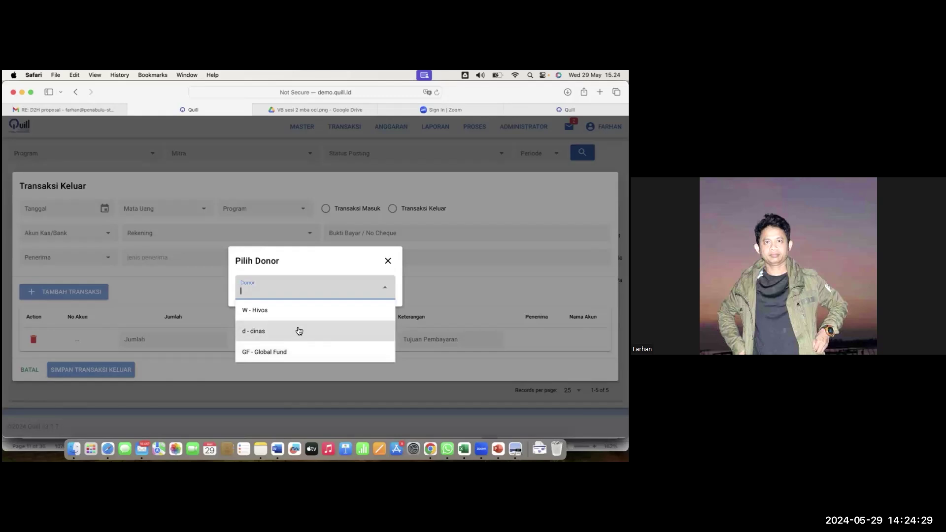
click(329, 187)
click(388, 260)
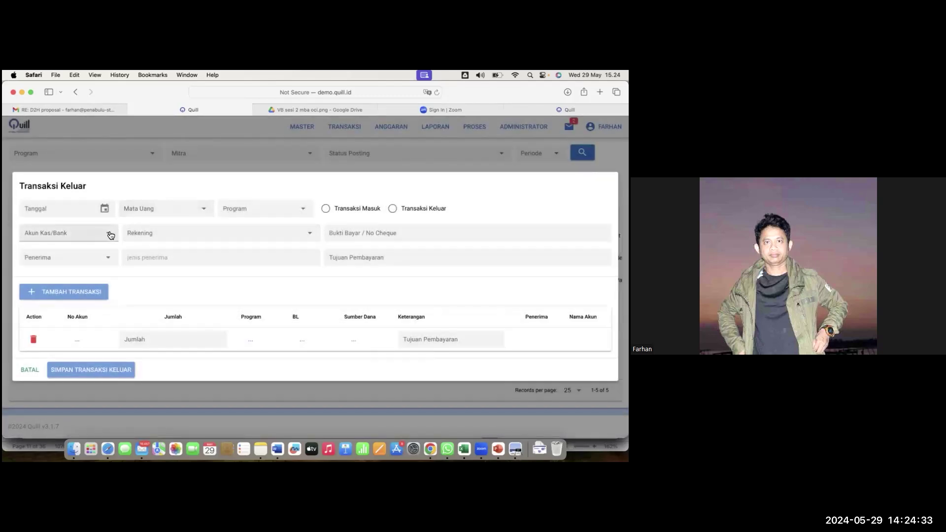
click(130, 235)
click(64, 233)
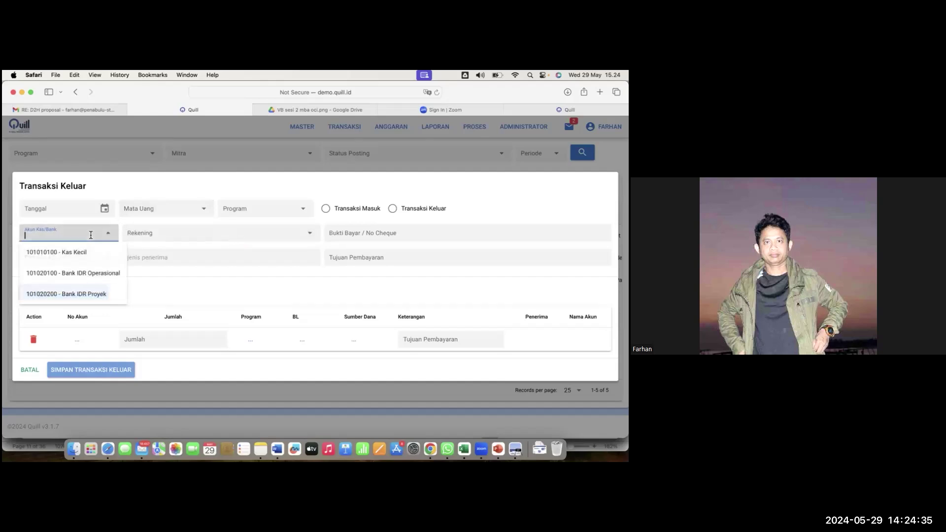
click(96, 273)
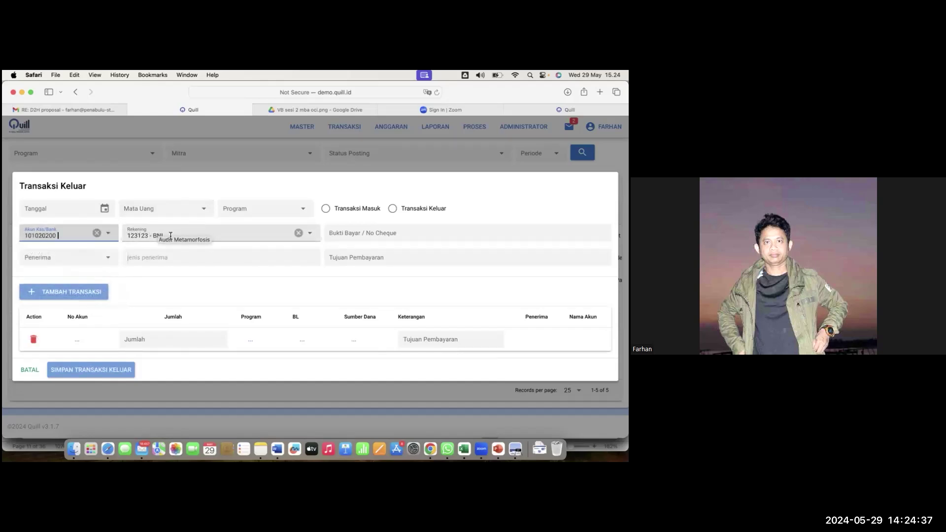
click(29, 370)
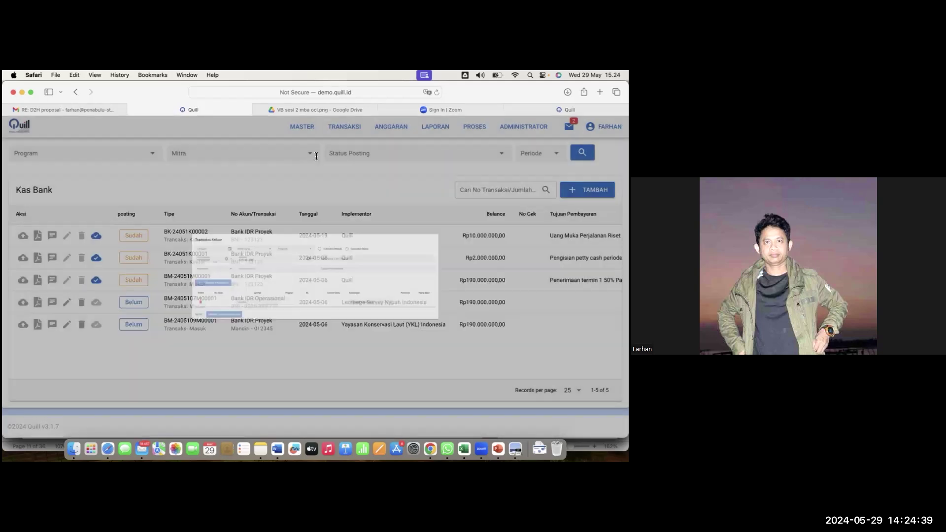
Review the bank accounts registered in Daftar Rekening, looking for one belonging to implementor 119, Perkumpulan Bentara Papua.
mouse_move(306, 126)
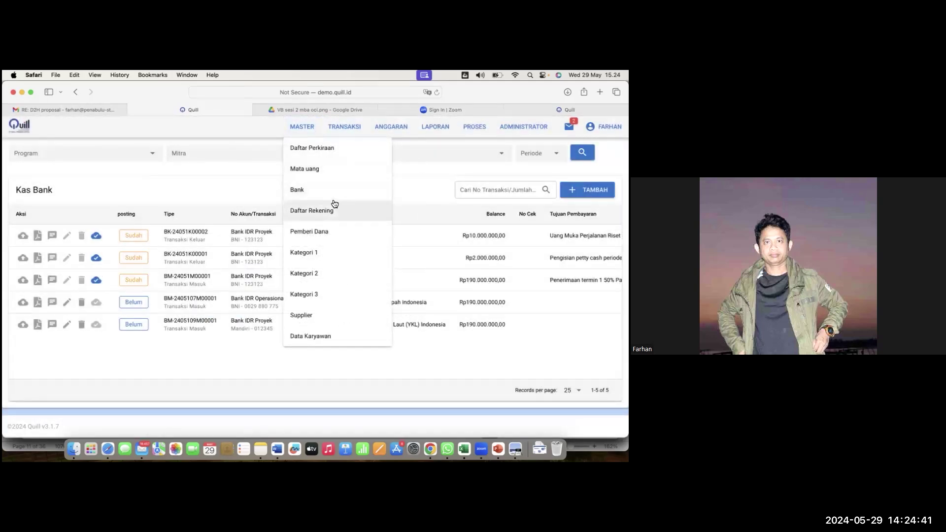
click(321, 211)
scroll(150, 306, down, 3)
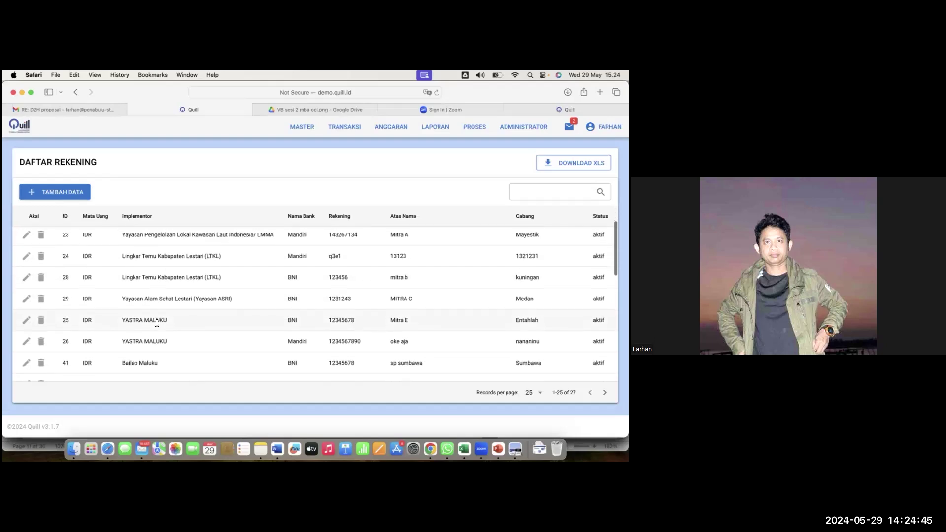
scroll(157, 322, down, 5)
scroll(156, 323, up, 10)
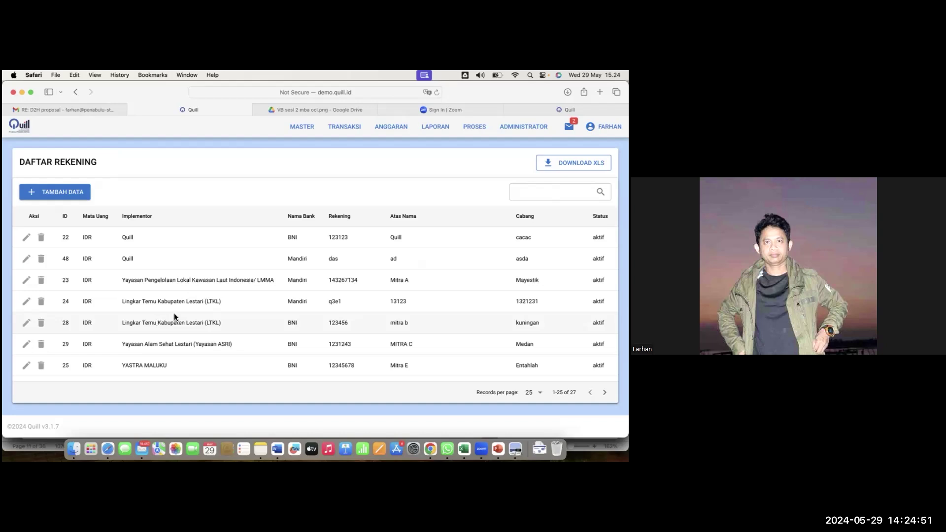
scroll(173, 317, down, 3)
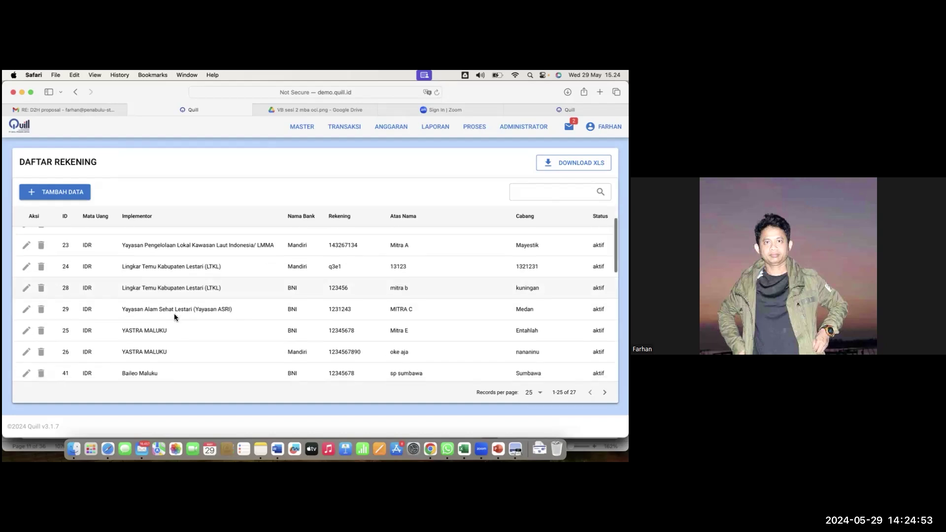
scroll(173, 316, down, 1)
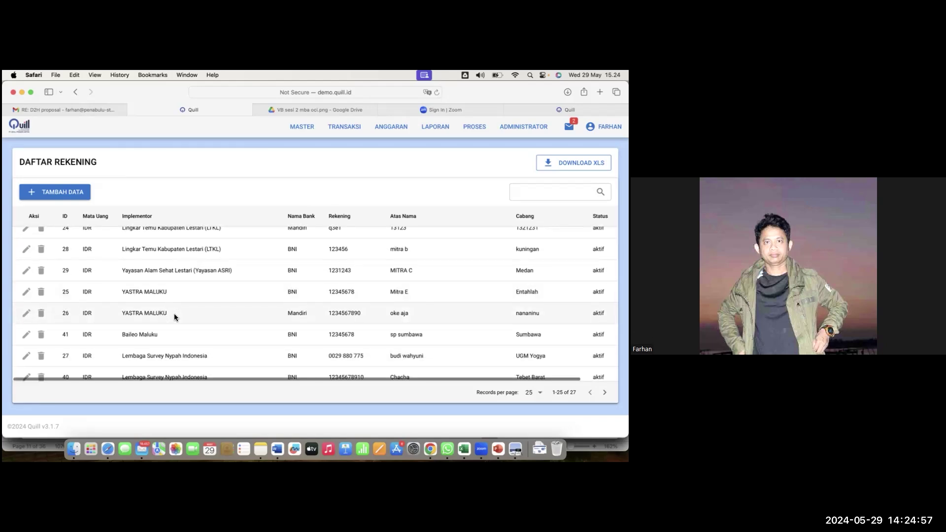
scroll(173, 317, down, 2)
scroll(174, 315, down, 3)
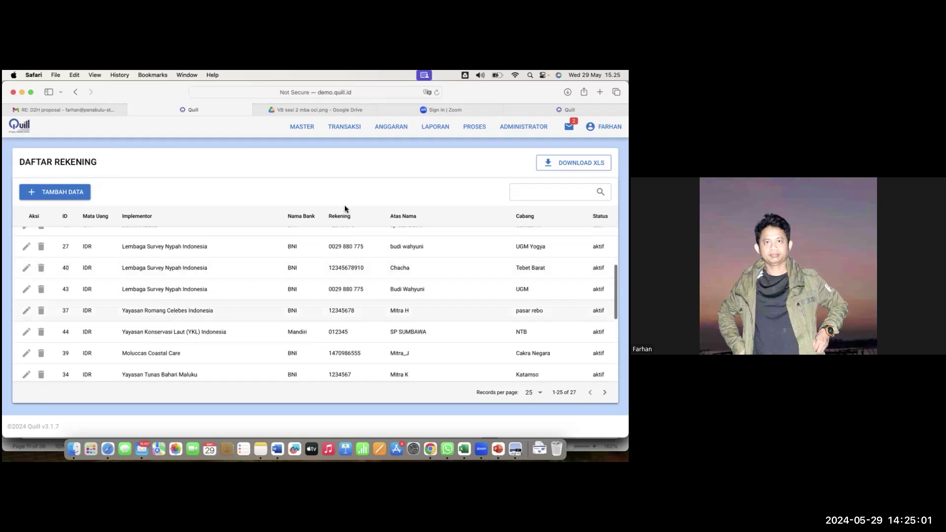
scroll(261, 294, down, 6)
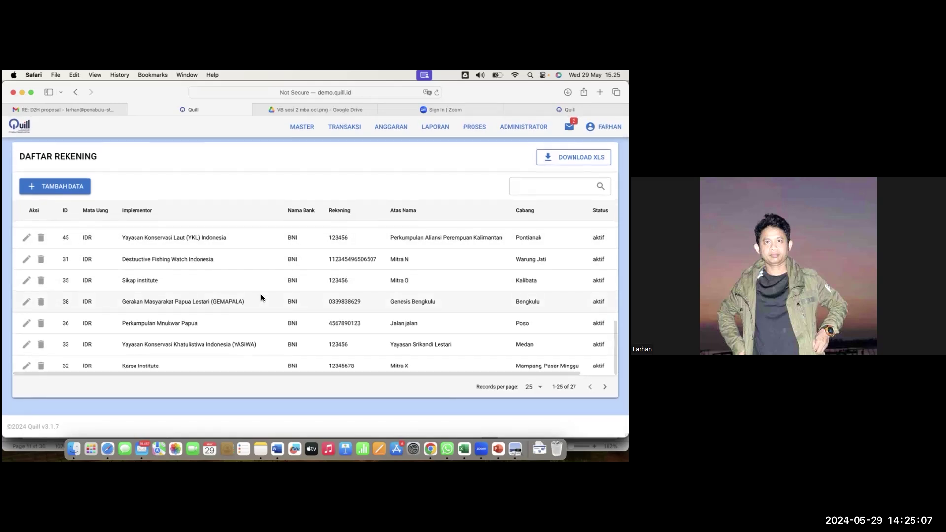
scroll(253, 310, up, 10)
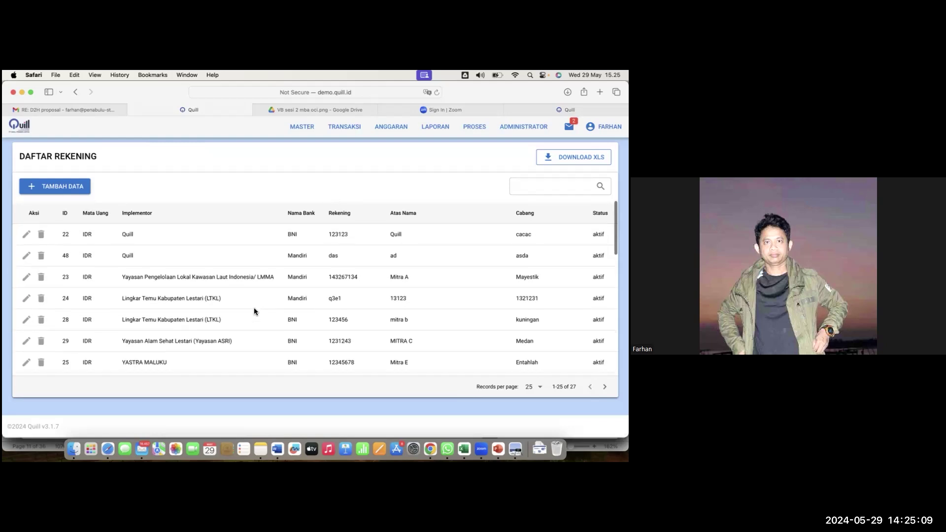
Start a new Daftar Rekening record for Kode Mitra 119 - Perkumpulan Bentara Papua under the organisation PT QUILL.
click(75, 187)
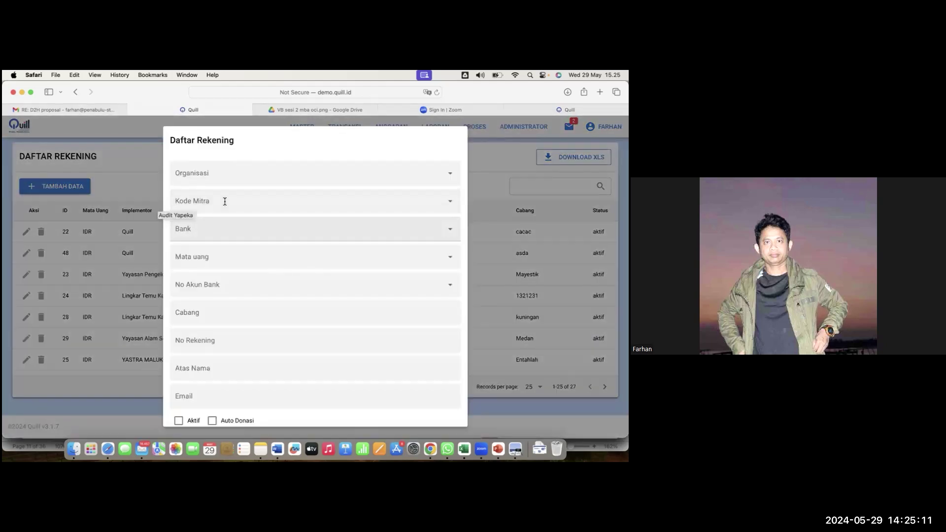
click(224, 203)
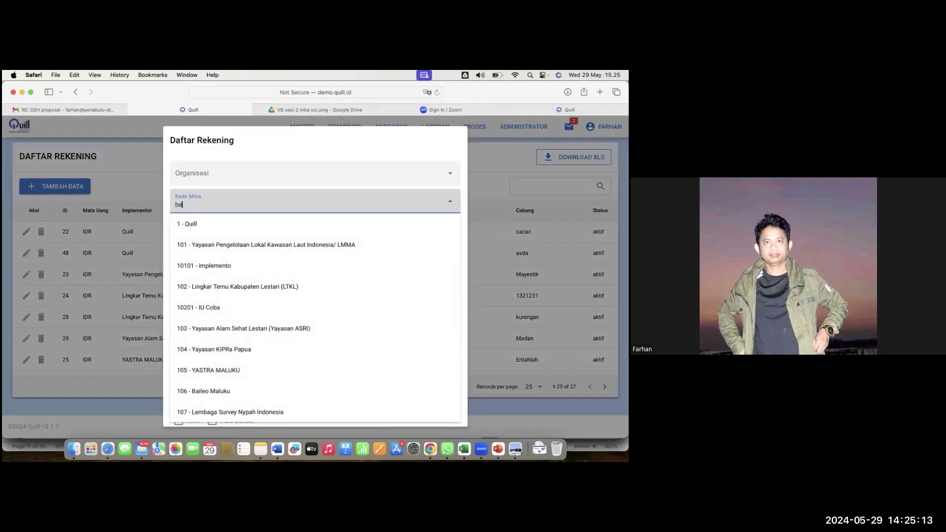
click(237, 224)
click(244, 180)
click(232, 197)
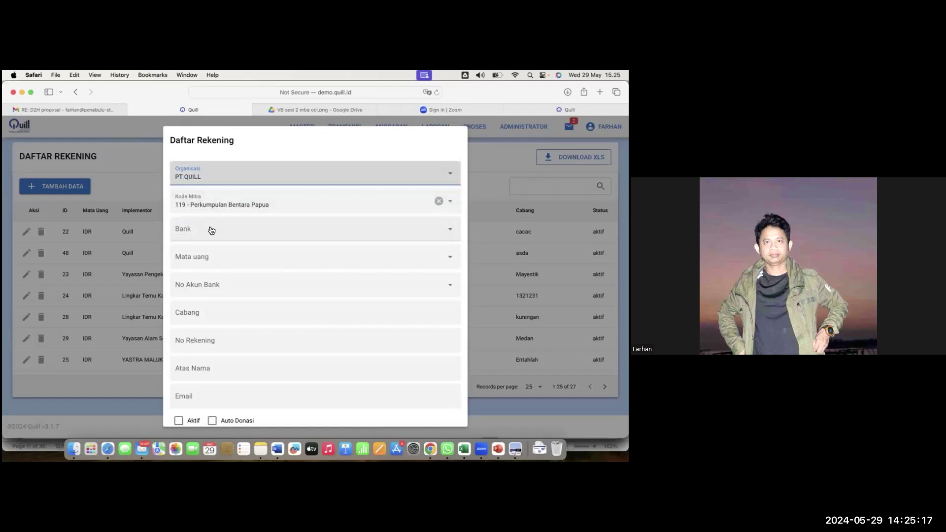
Set the new account's bank to BNI, its currency to Rupiah and its No Akun Bank to Bank IDR Proyek.
click(211, 230)
click(221, 258)
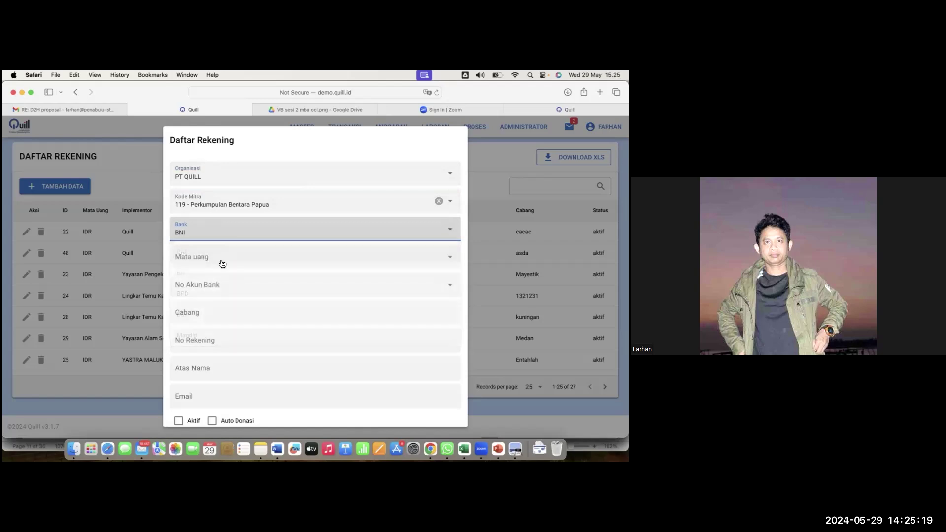
click(217, 261)
click(216, 282)
click(216, 286)
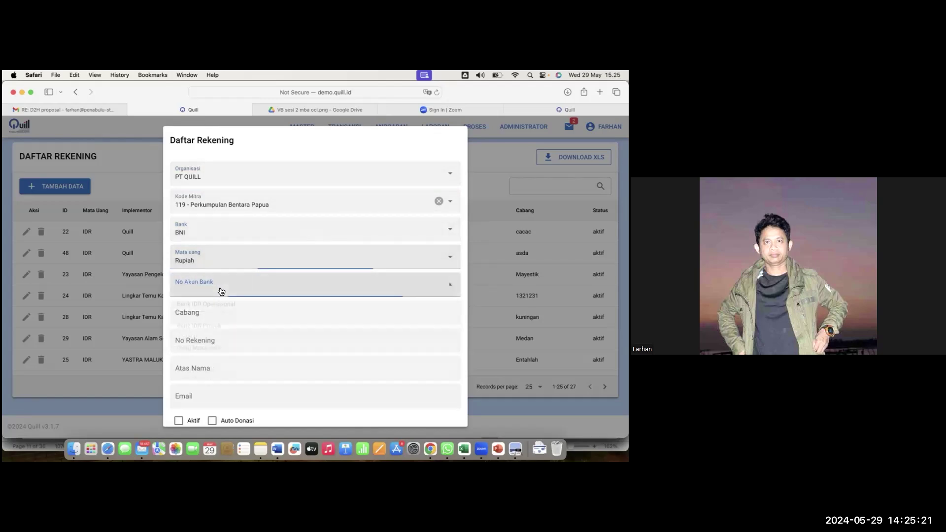
click(219, 339)
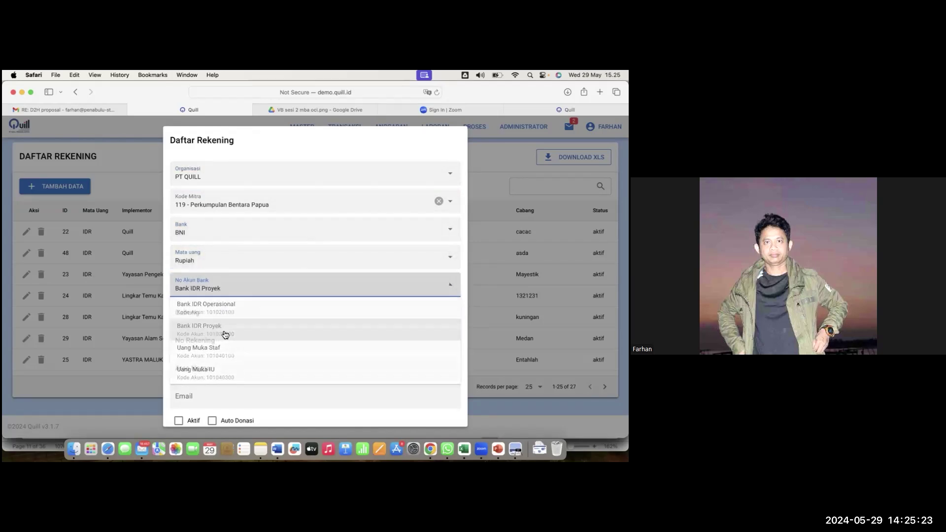
Fill in the branch adada, the account number and the account holder Bentara, mark the account as Aktif, and save it.
click(212, 317)
text(adada)
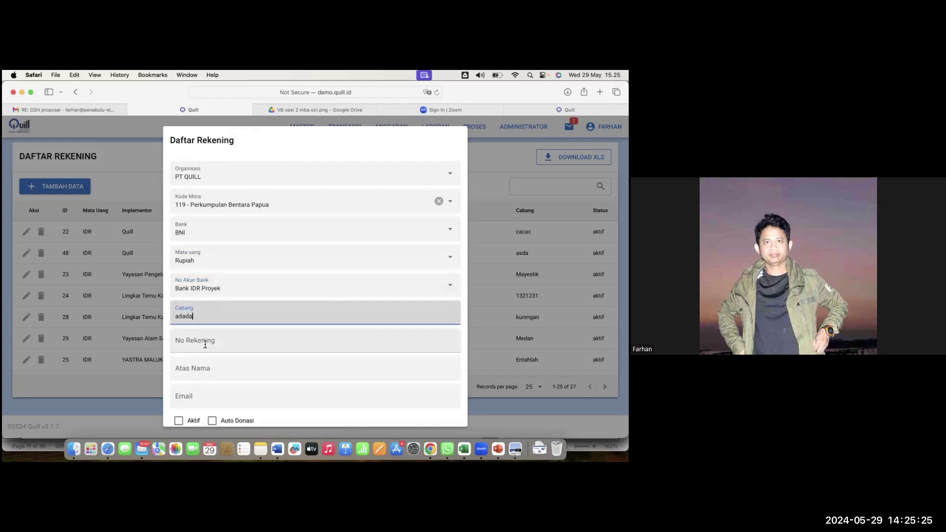
key(Tab)
text(d123131)
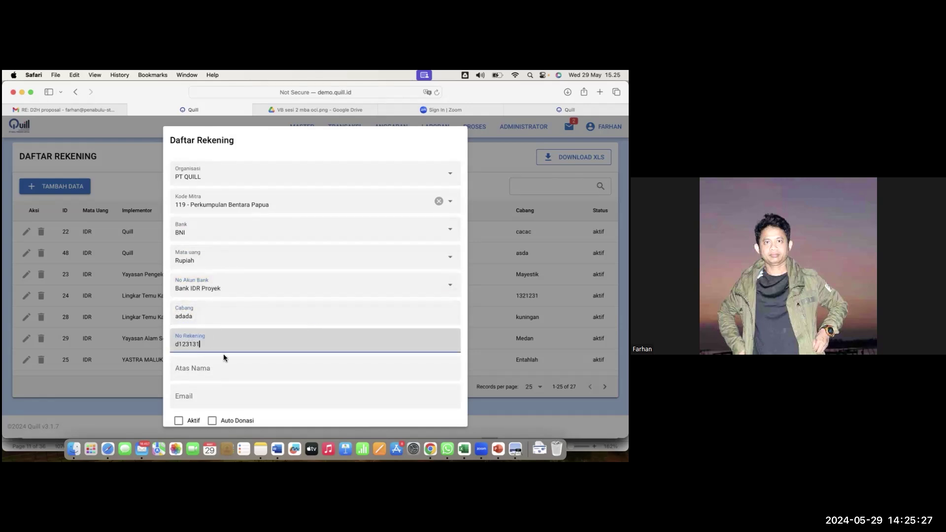
scroll(211, 372, down, 2)
click(178, 388)
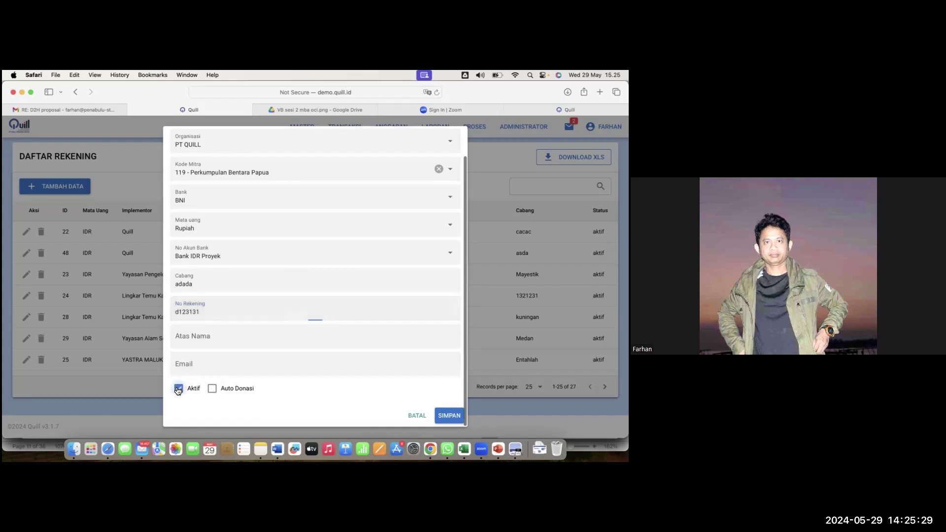
click(453, 413)
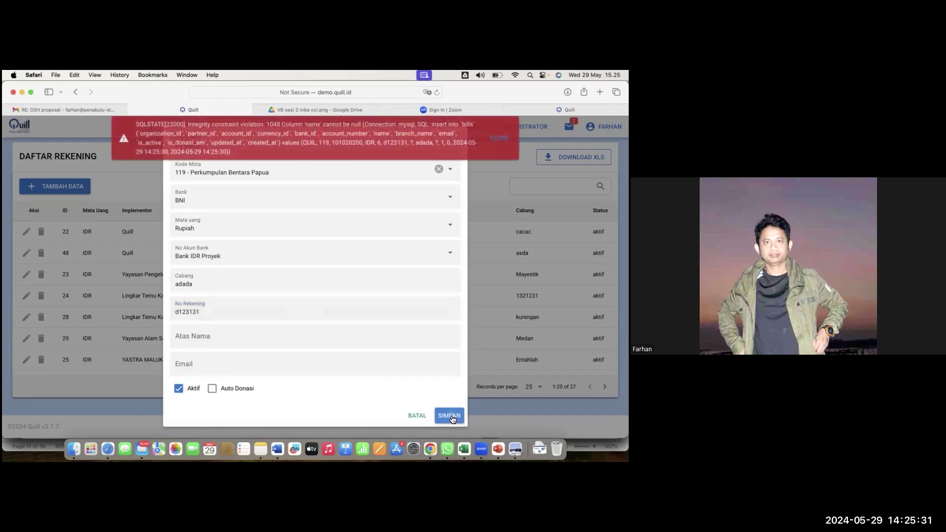
click(208, 342)
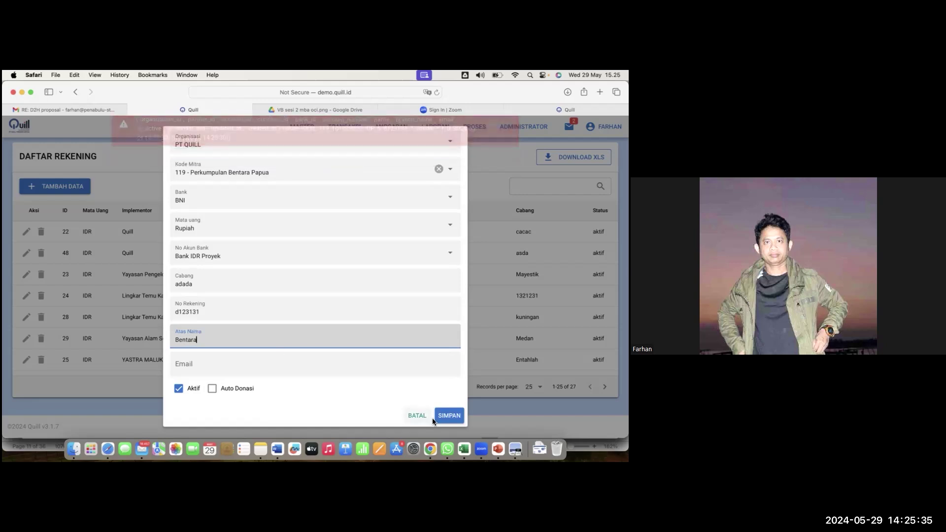
click(447, 413)
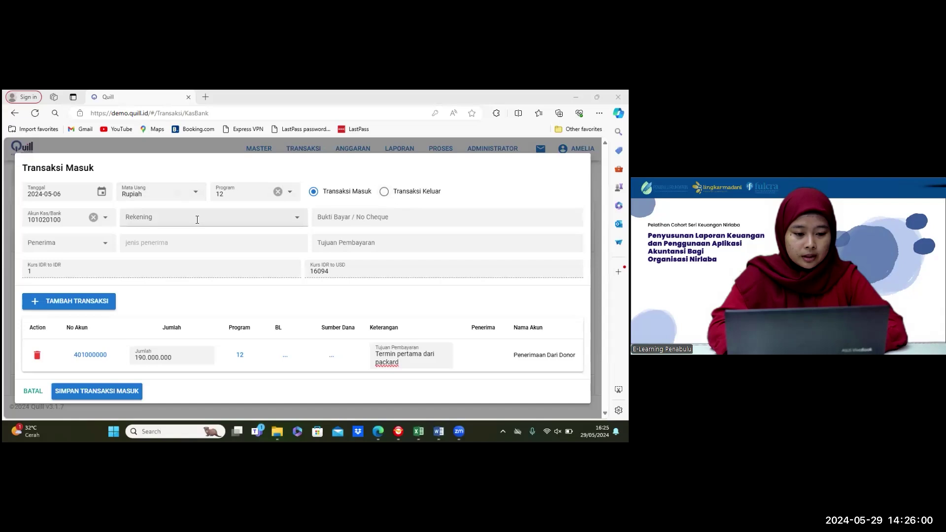
Check the accounts offered for Rekening in the pending incoming transaction, and return to the Kas Bank page.
click(297, 219)
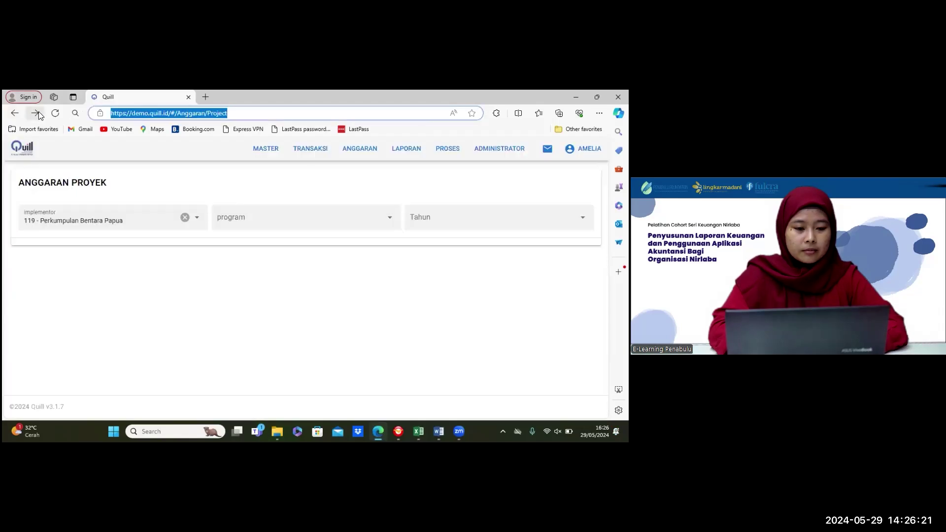
click(40, 115)
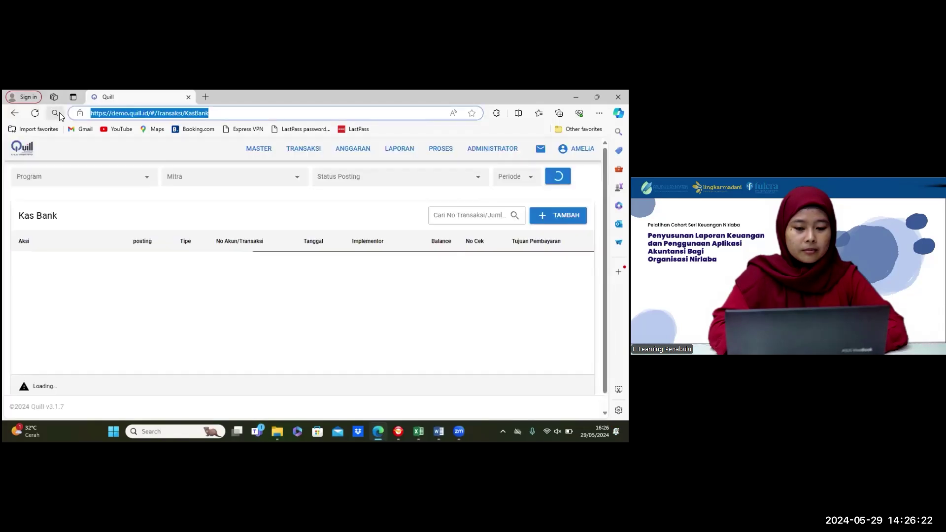
click(54, 116)
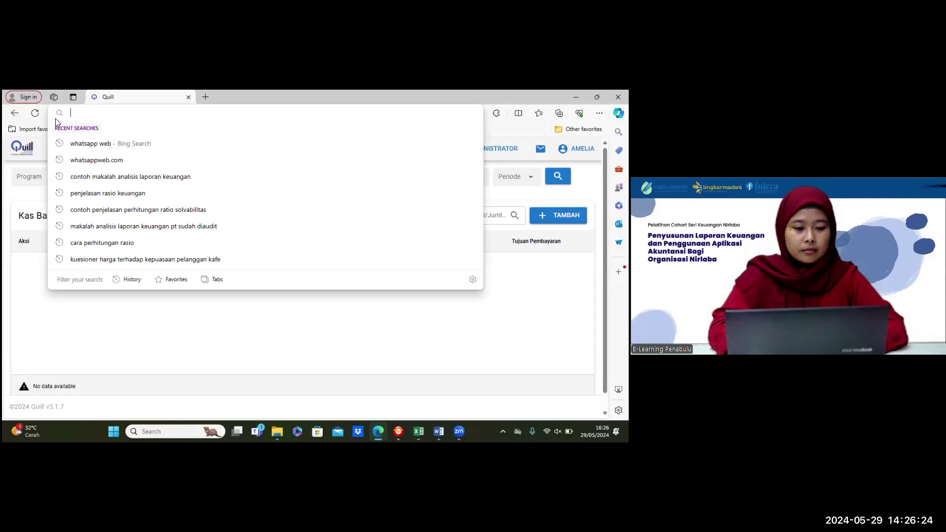
click(35, 299)
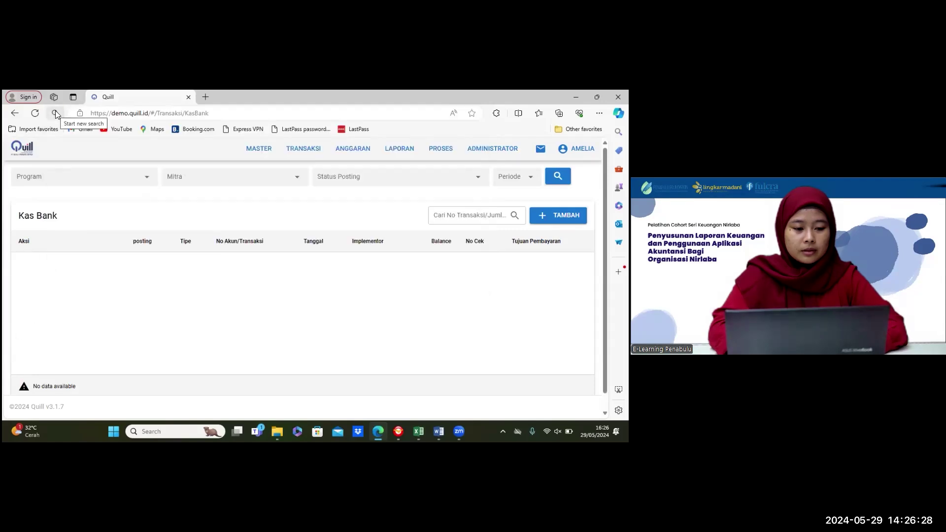
click(55, 112)
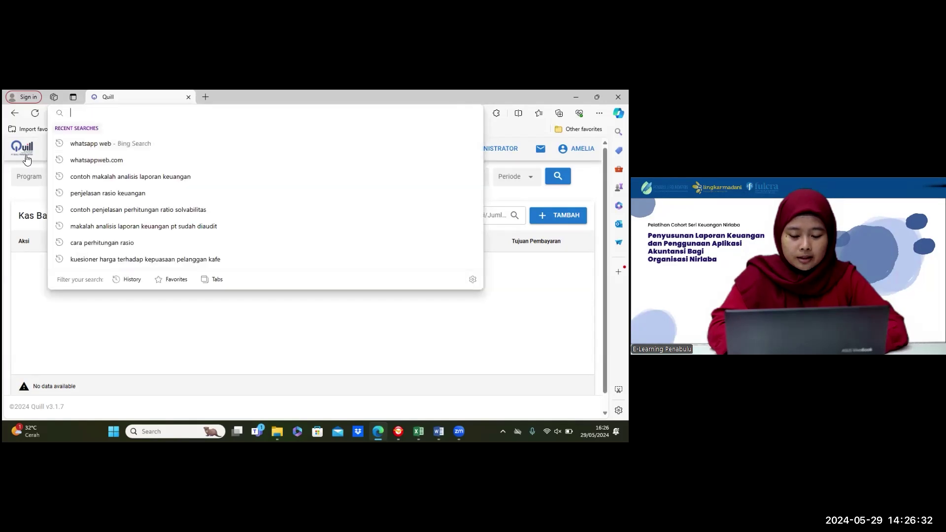
click(33, 319)
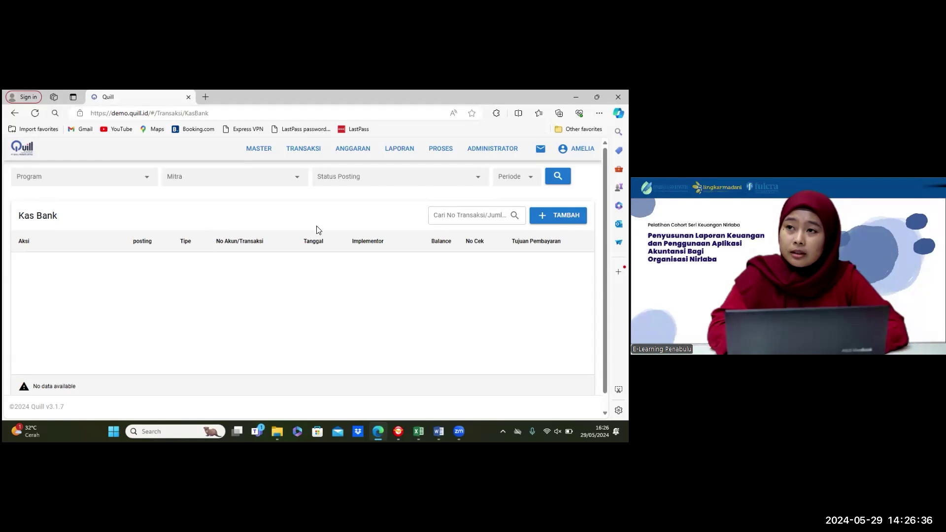
Start a new Kas Bank transaction dated 2024-05-06 with Rupiah as its currency.
click(298, 153)
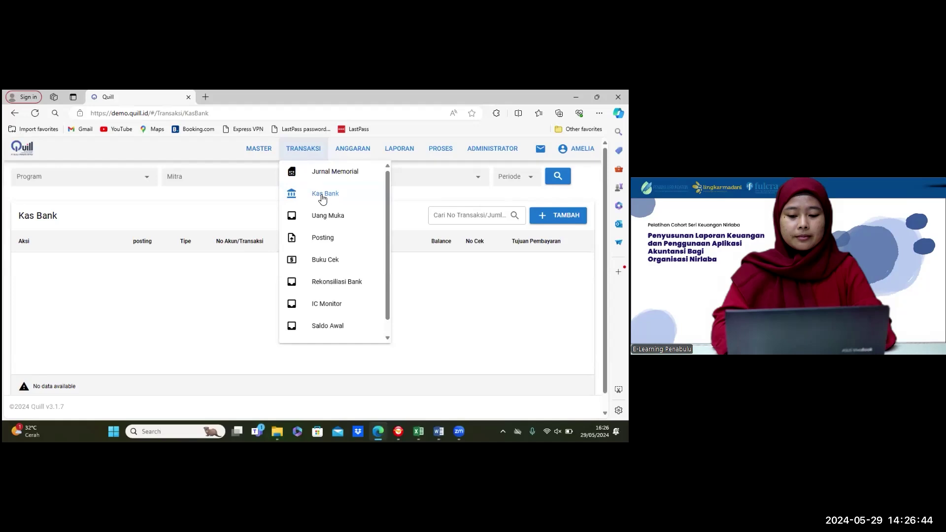
click(537, 219)
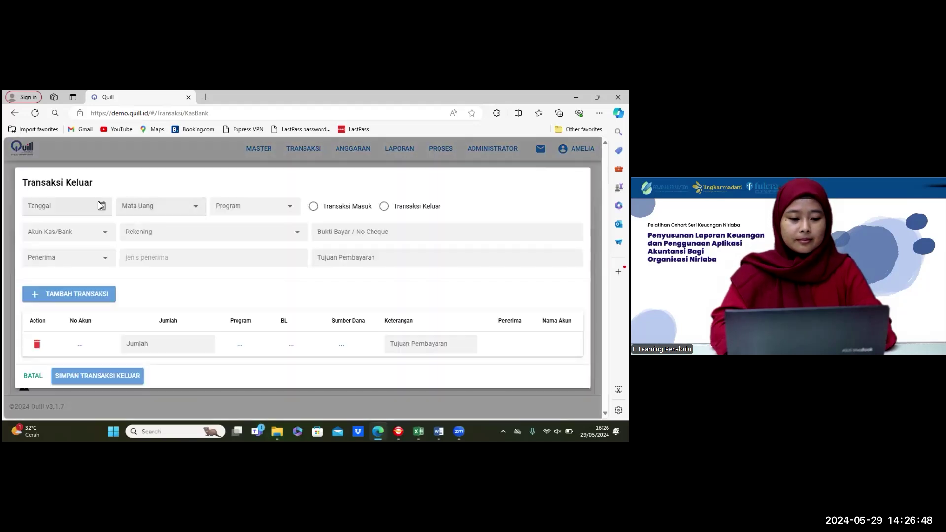
click(94, 213)
click(68, 235)
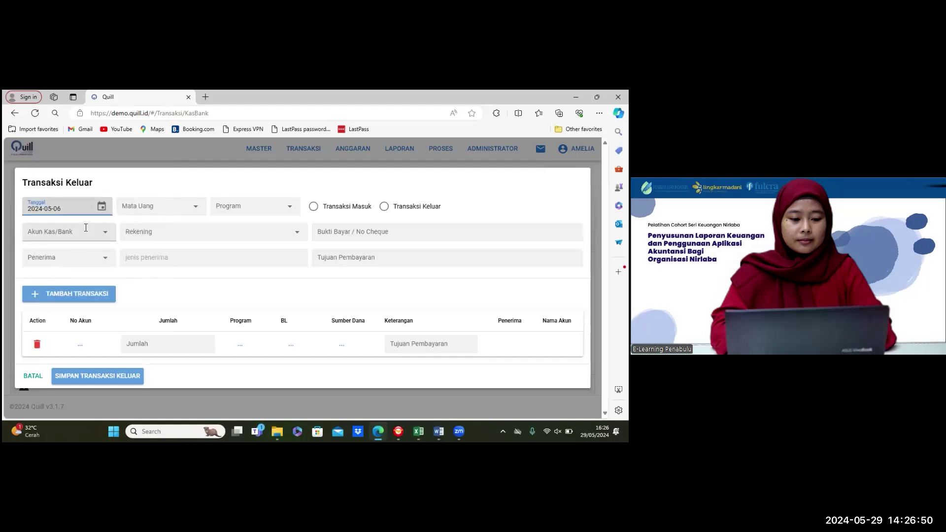
click(200, 208)
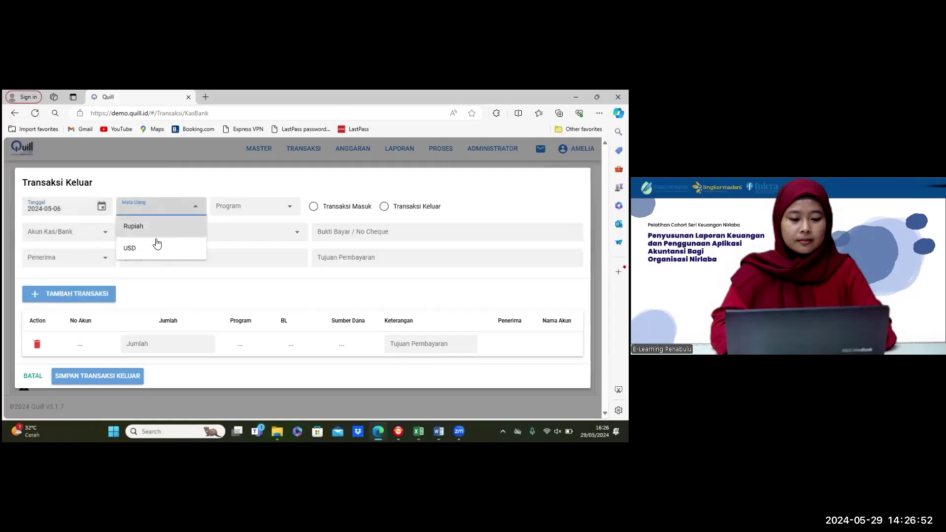
click(186, 227)
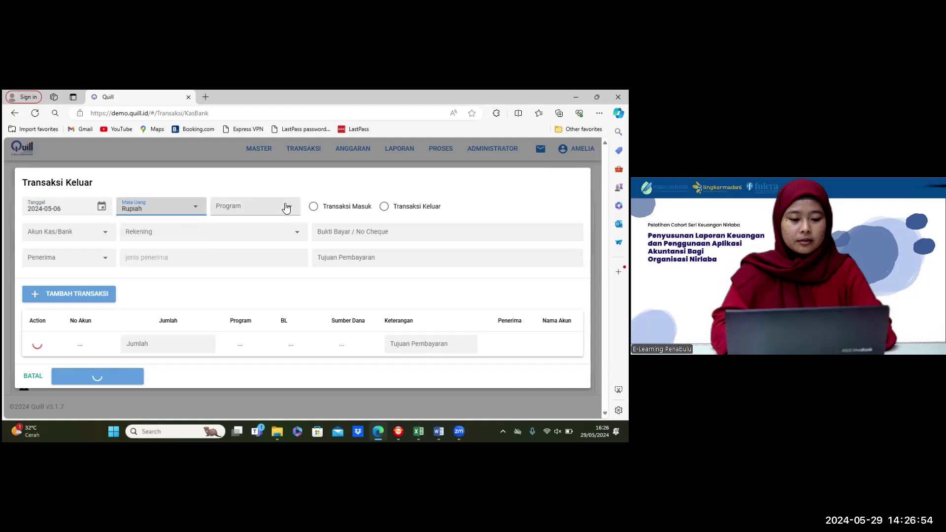
Set the transaction's program to 12 - PELATIHAN QUILL and mark it as Transaksi Masuk.
click(285, 204)
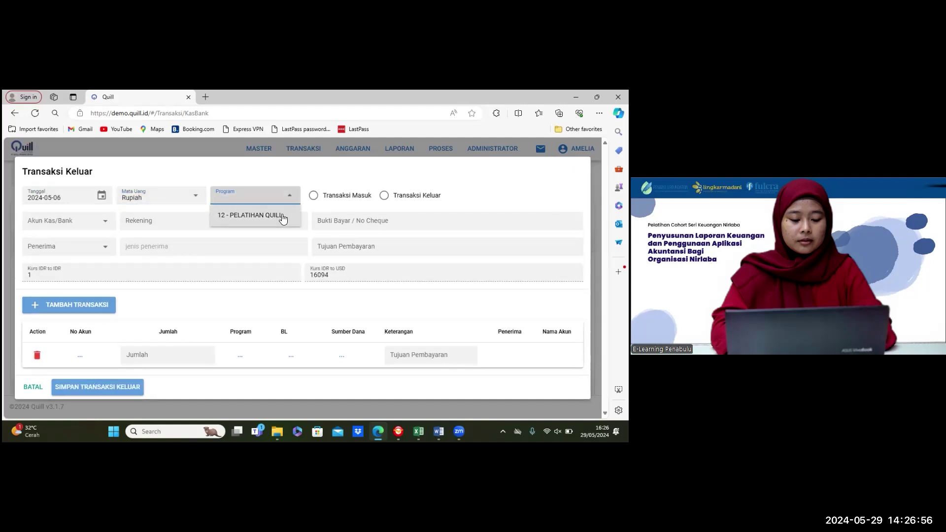
click(282, 217)
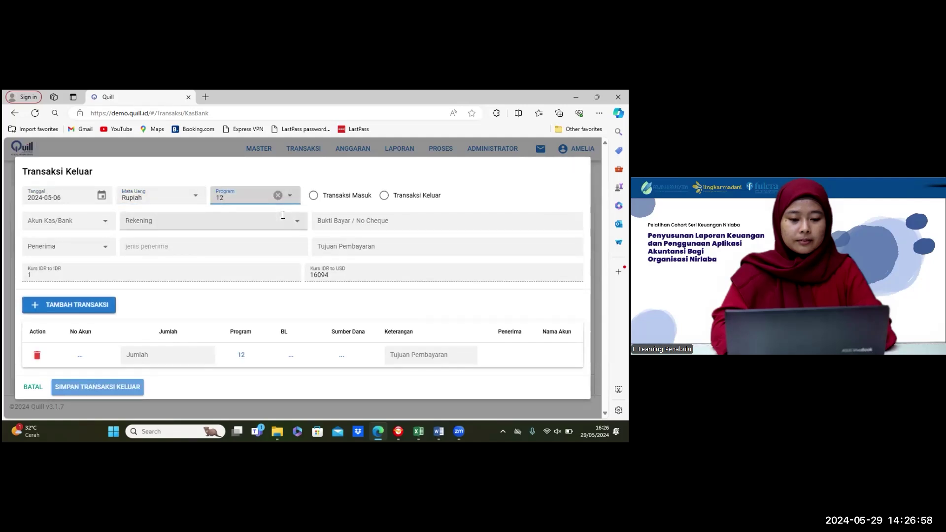
click(313, 195)
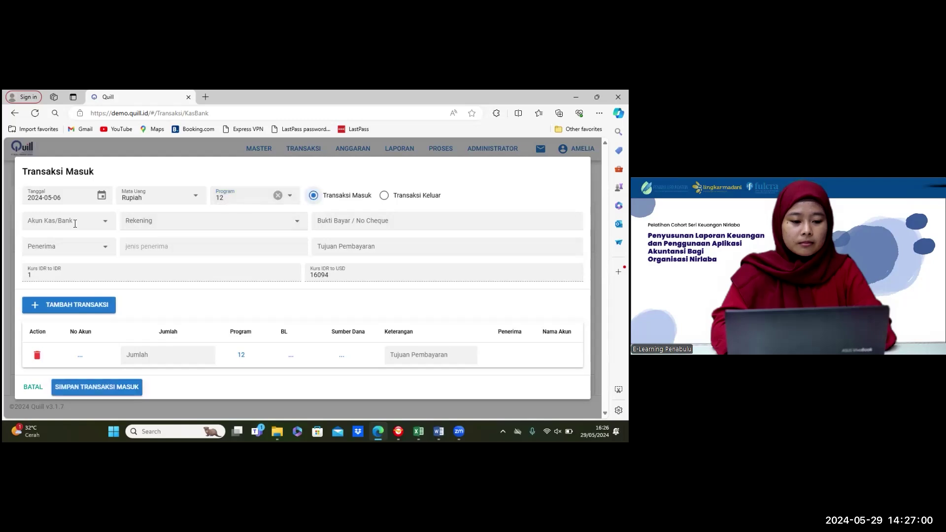
click(99, 220)
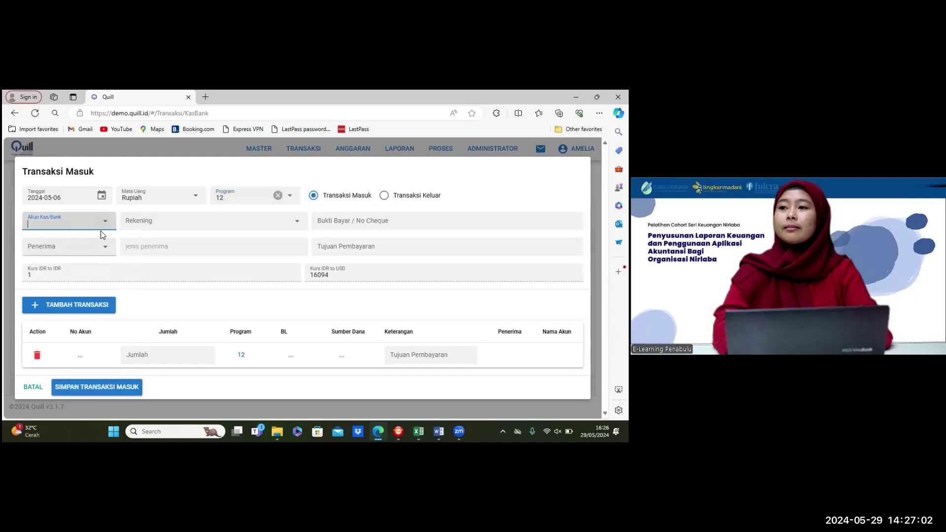
click(102, 265)
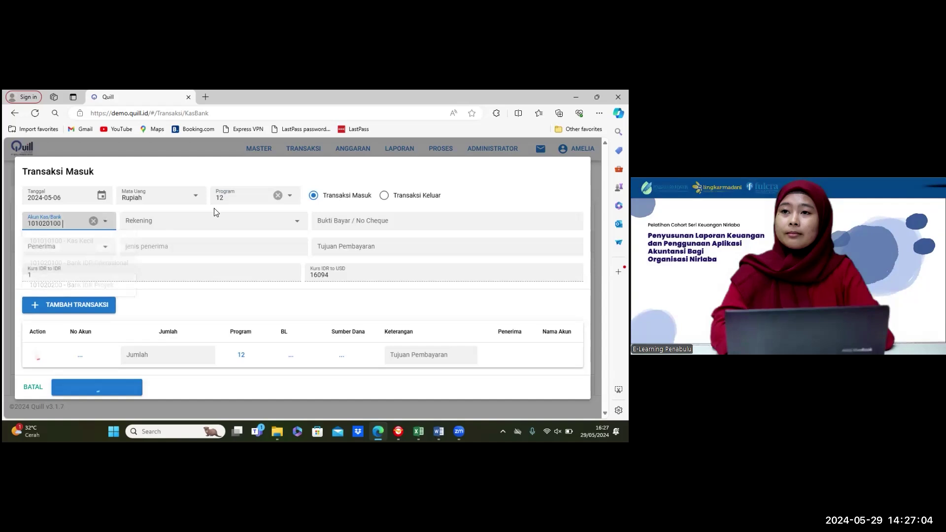
click(294, 225)
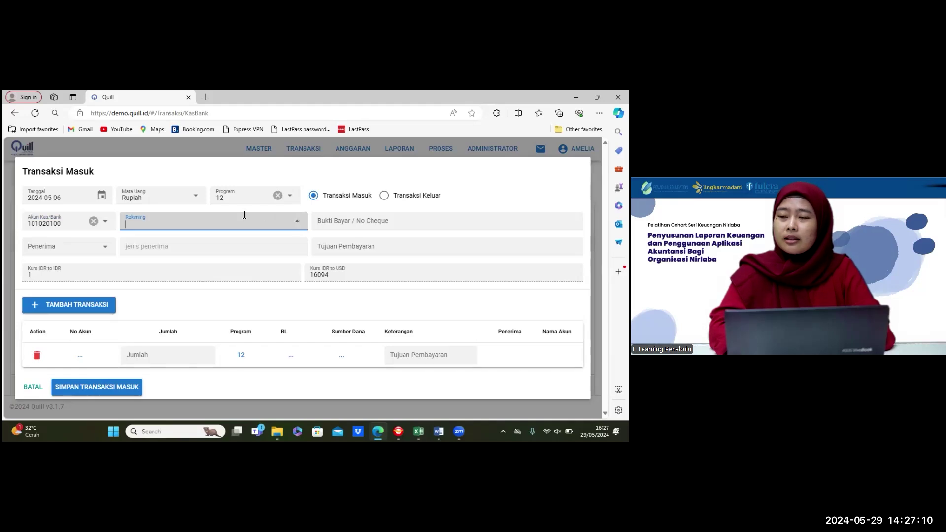
Set the Akun Kas/Bank to Bank IDR Proyek and choose its BNI account as the Rekening.
click(105, 222)
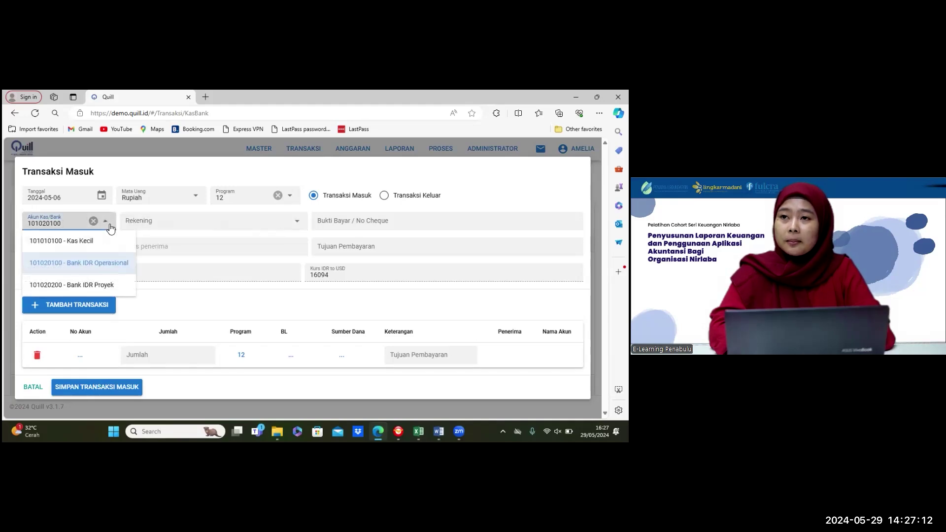
click(97, 263)
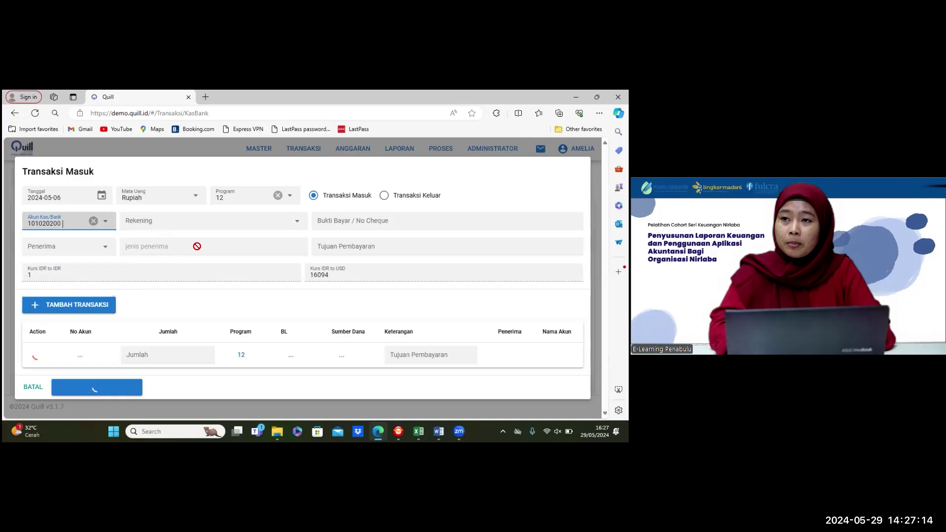
click(298, 222)
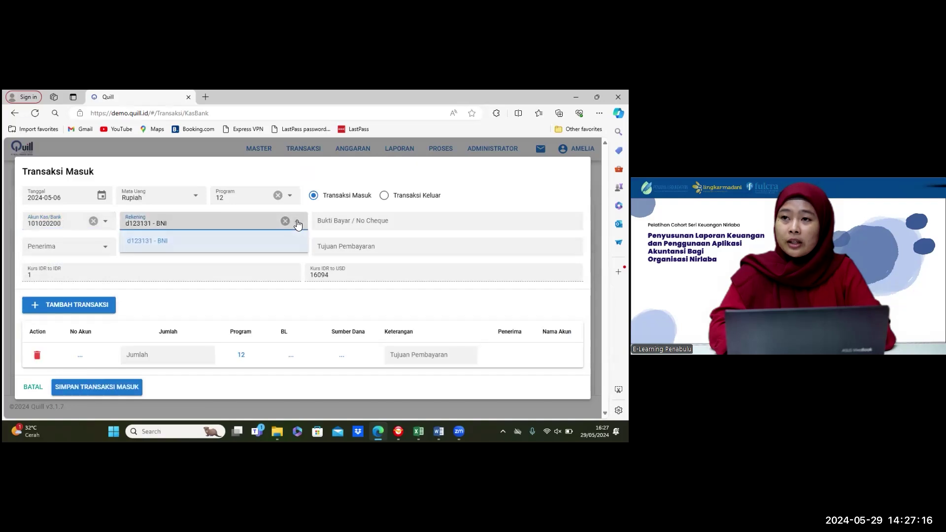
click(293, 241)
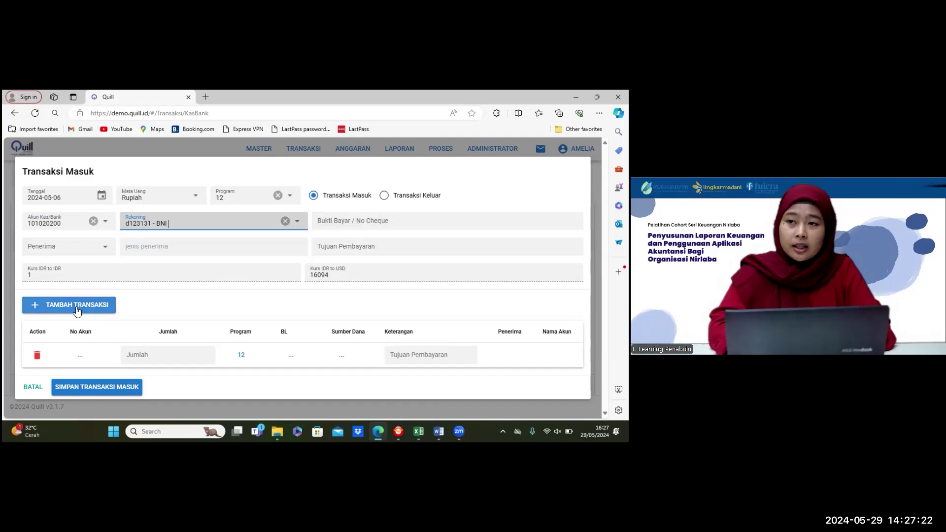
Assign the transaction line to the ledger account Penerimaan Dari Donor and set its Jumlah to 190.000.000.
click(81, 355)
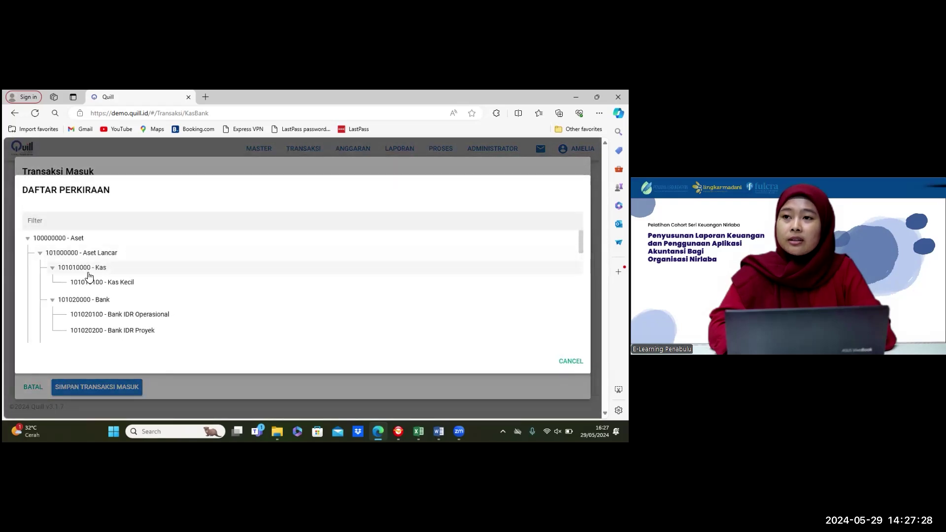
scroll(89, 277, down, 5)
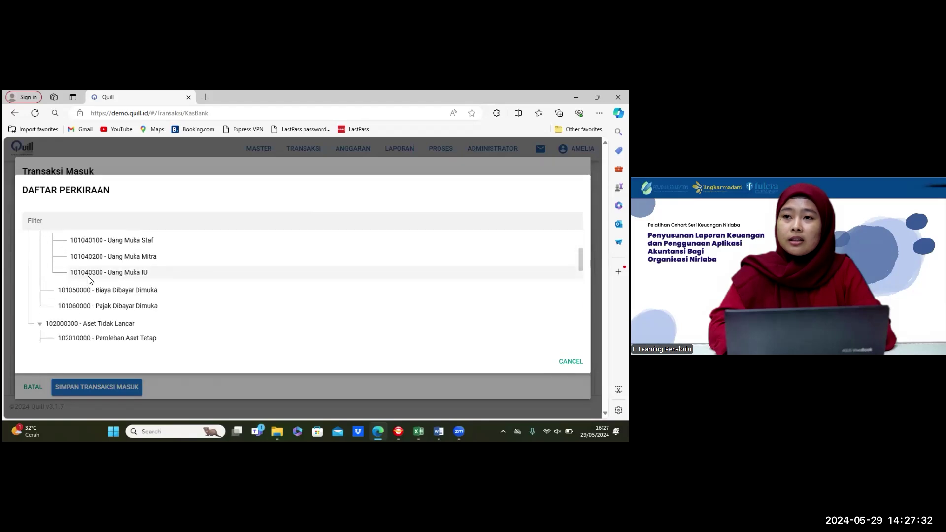
scroll(89, 279, down, 6)
scroll(89, 288, down, 1)
click(95, 259)
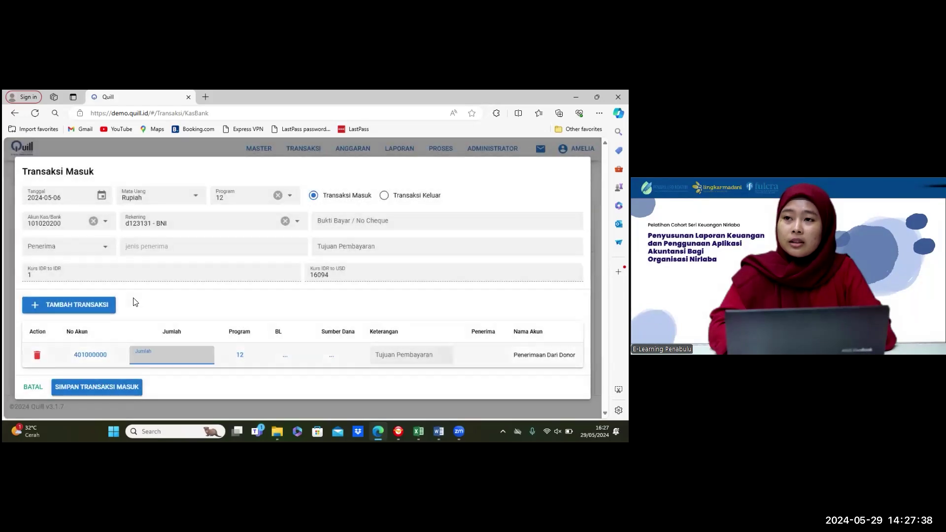
text(0.000.000)
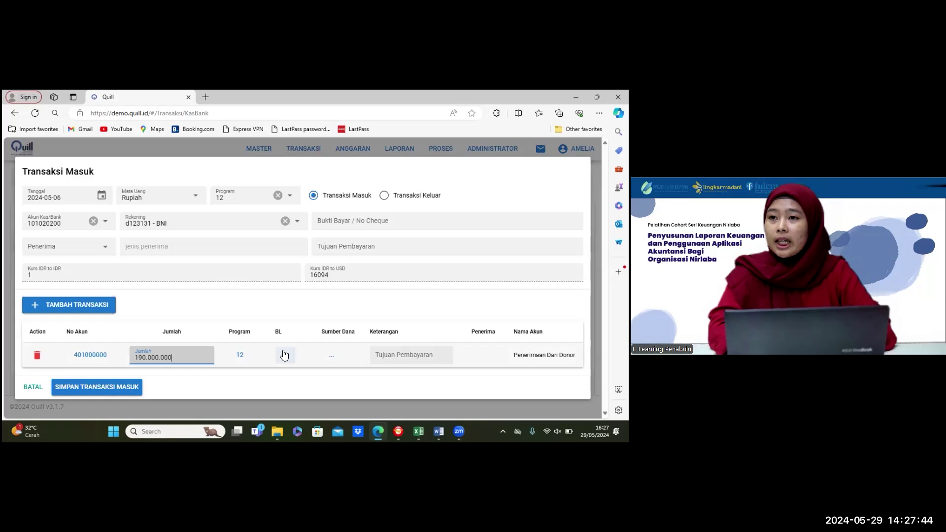
Set the line's Sumber Dana to the donor W - Hivos.
click(330, 354)
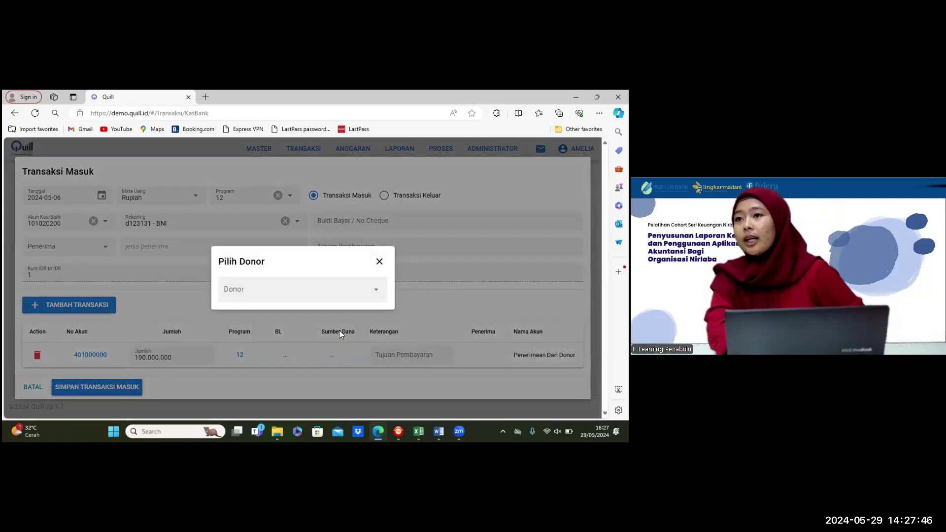
click(355, 289)
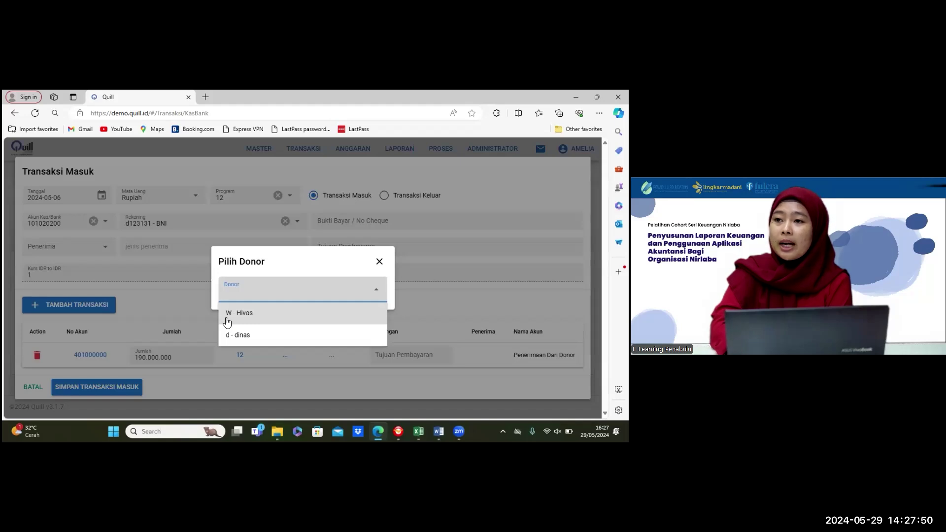
click(261, 316)
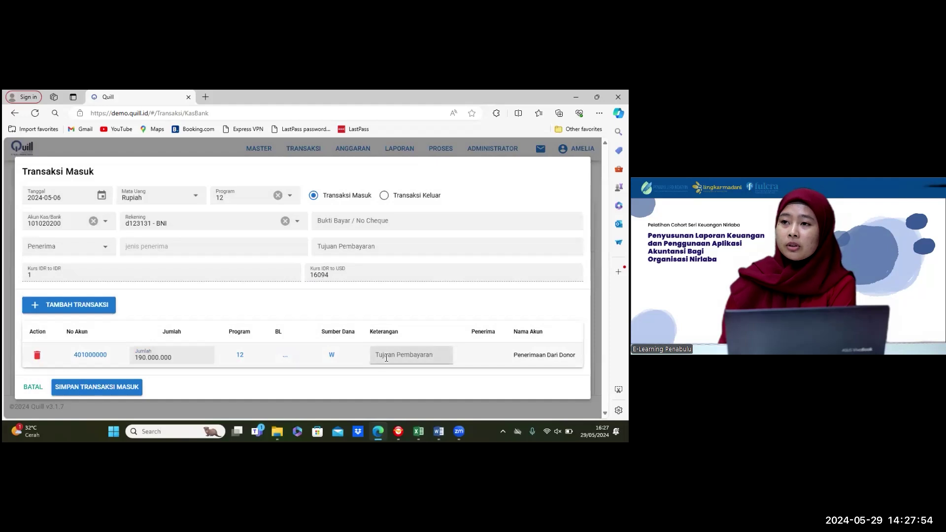
Fill in the line's Keterangan with "Penerimaan Termin Pertama 50%".
click(396, 356)
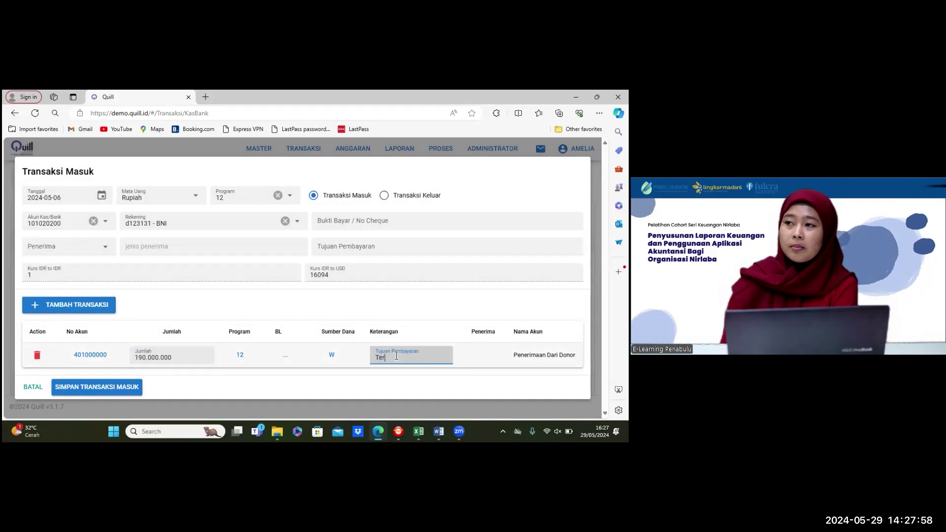
text(Termin)
key(BackSpace)
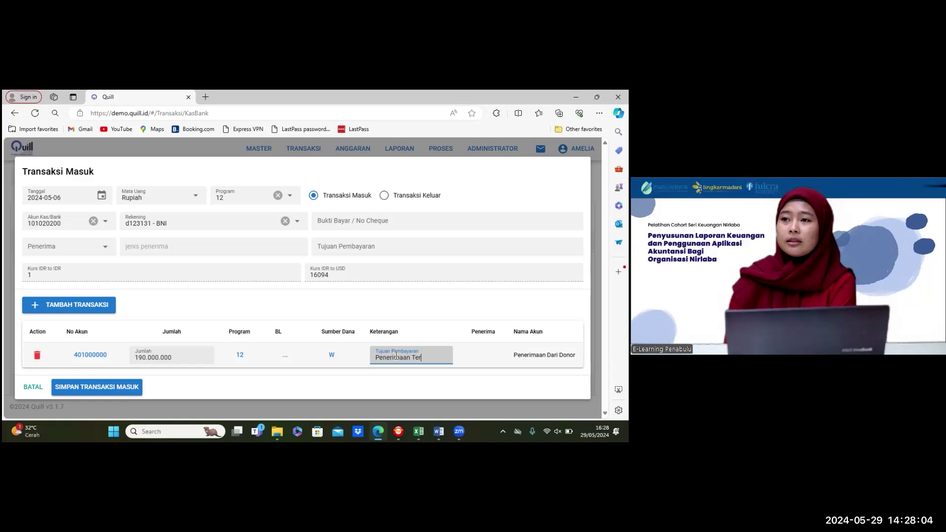
text(n )
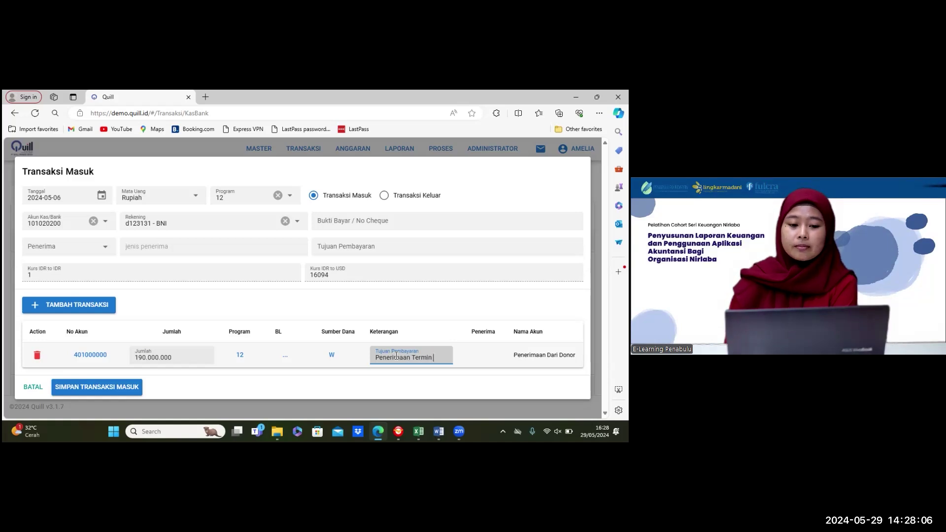
text(Pertama 50%)
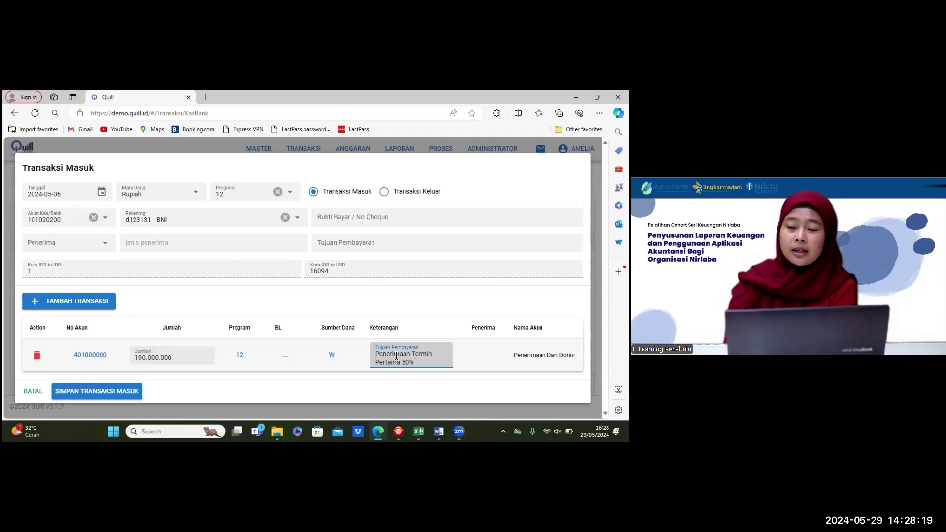
Save the incoming transaction, then preview its Bukti Penerimaan and close the preview.
click(140, 390)
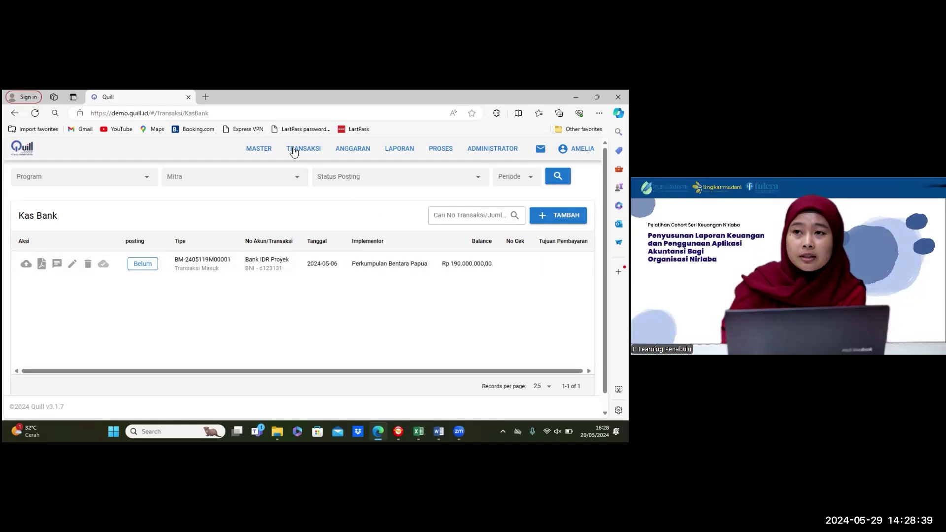
click(42, 265)
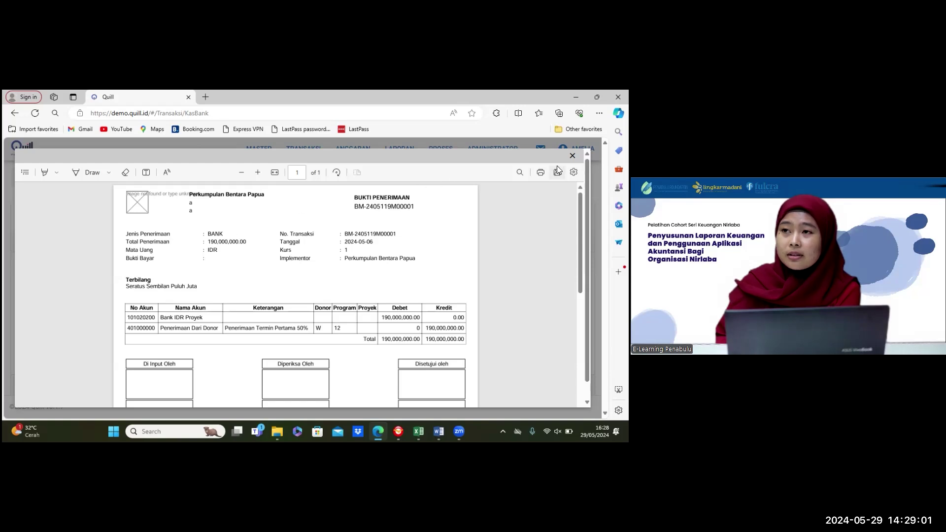
click(571, 156)
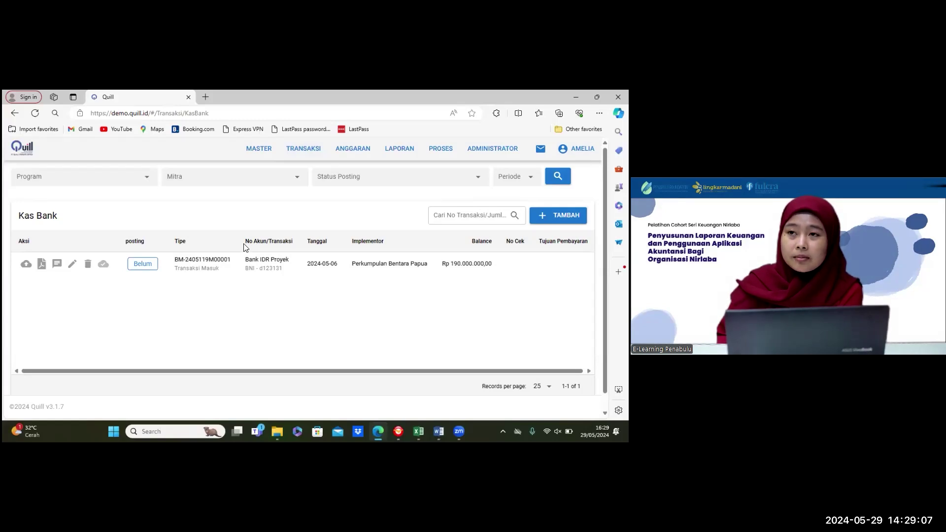
Edit the saved transaction, copy the line's description "Penerimaan Termin Pertama 50%" into the header's Tujuan Pembayaran, and save it.
click(70, 263)
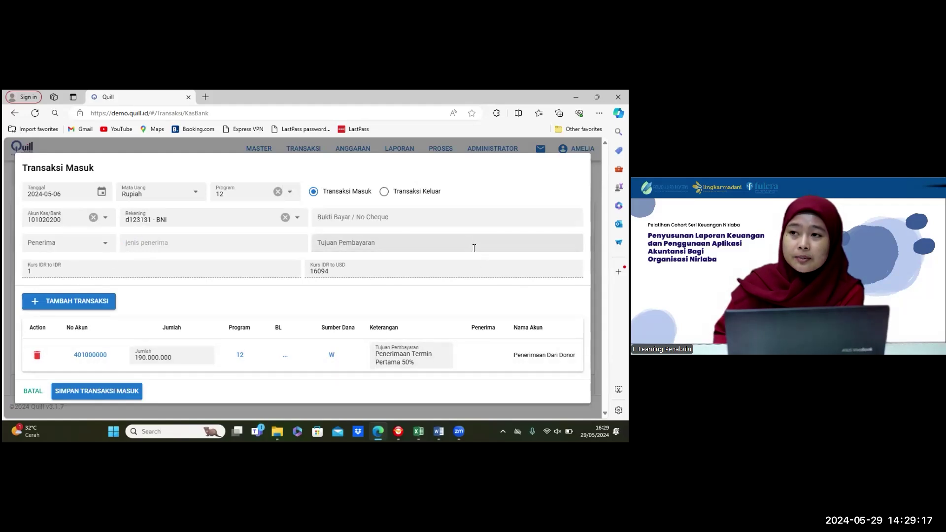
click(432, 244)
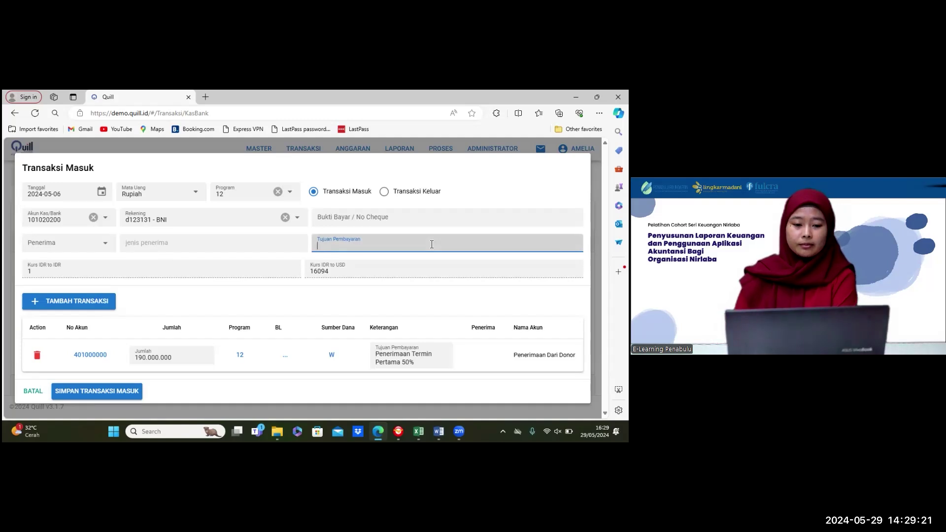
drag(414, 362, 371, 354)
key(ctrl+c)
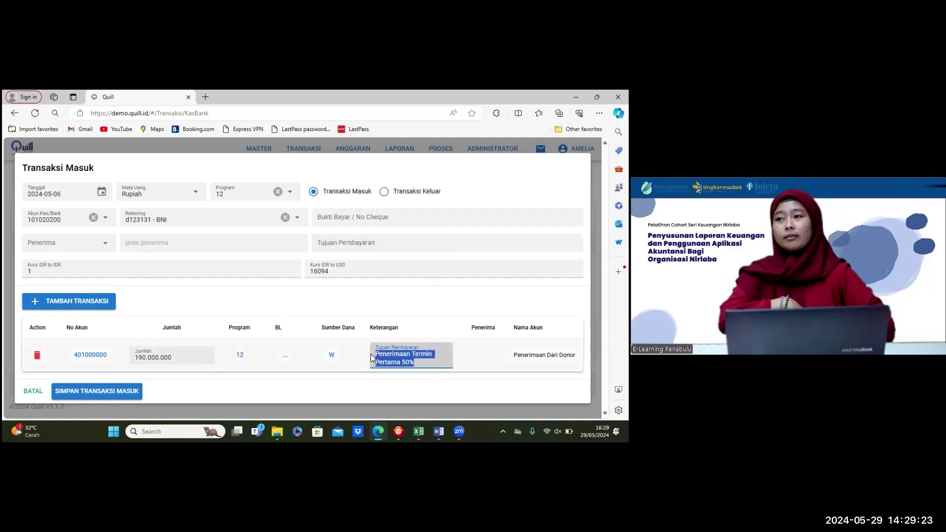
click(394, 245)
key(ctrl+v)
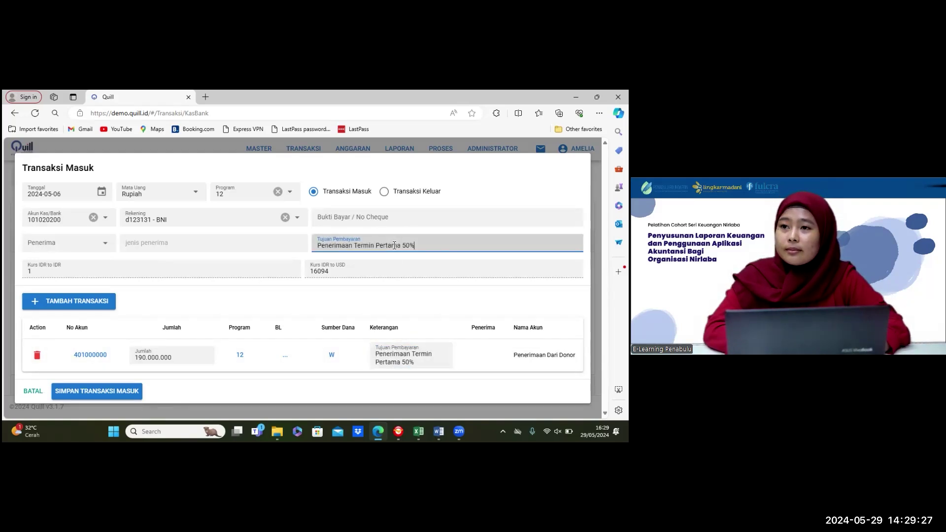
click(122, 392)
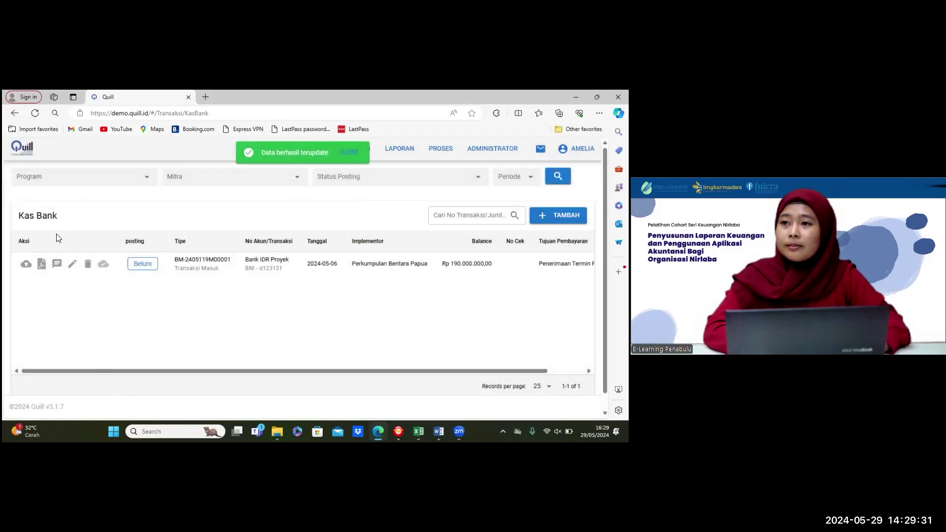
Review the updated Bukti Penerimaan, including its journal lines and approval boxes, and close it.
click(40, 265)
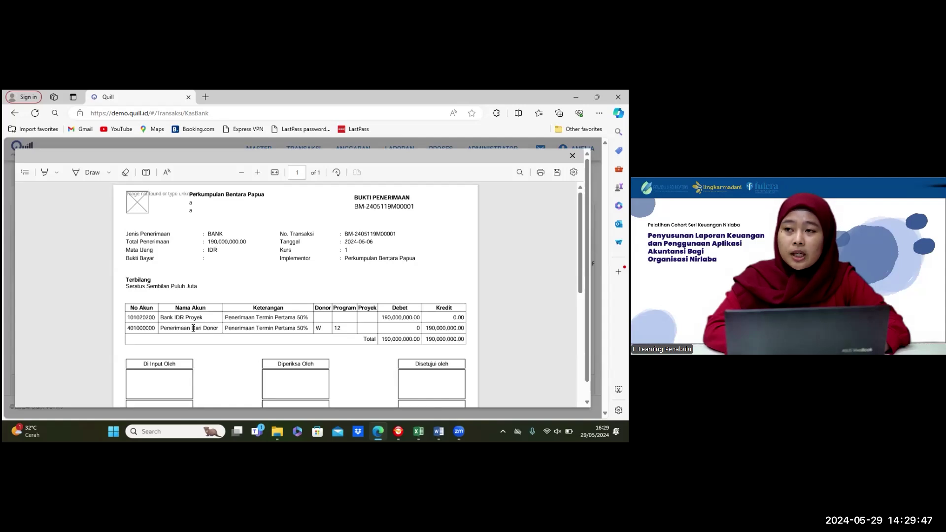
scroll(193, 328, down, 1)
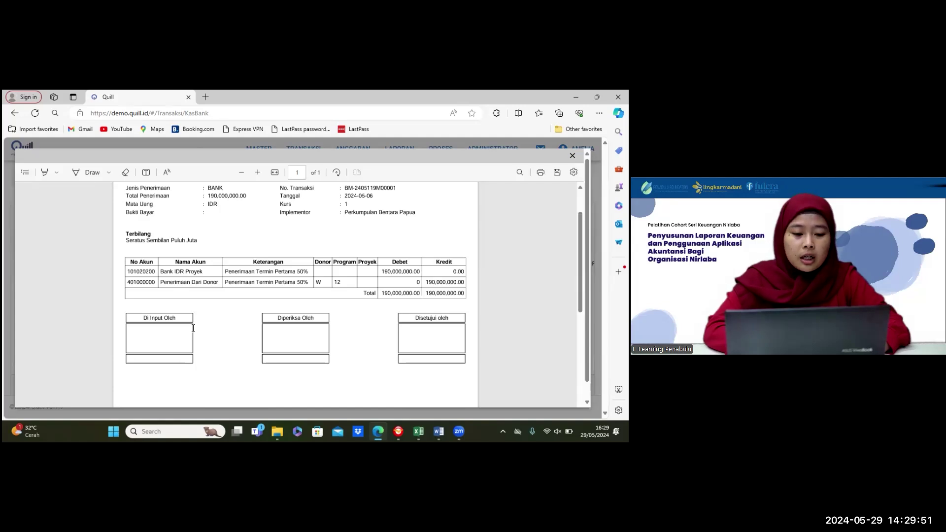
scroll(193, 328, up, 1)
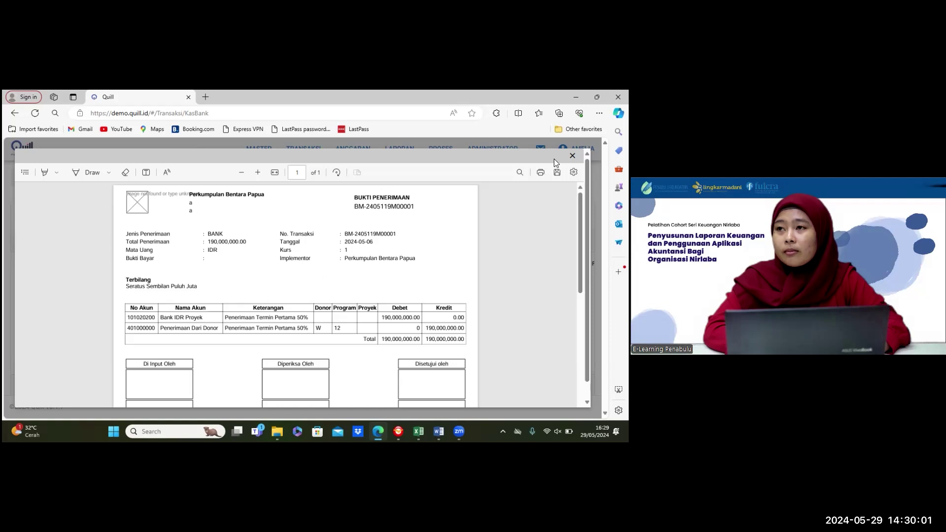
click(572, 155)
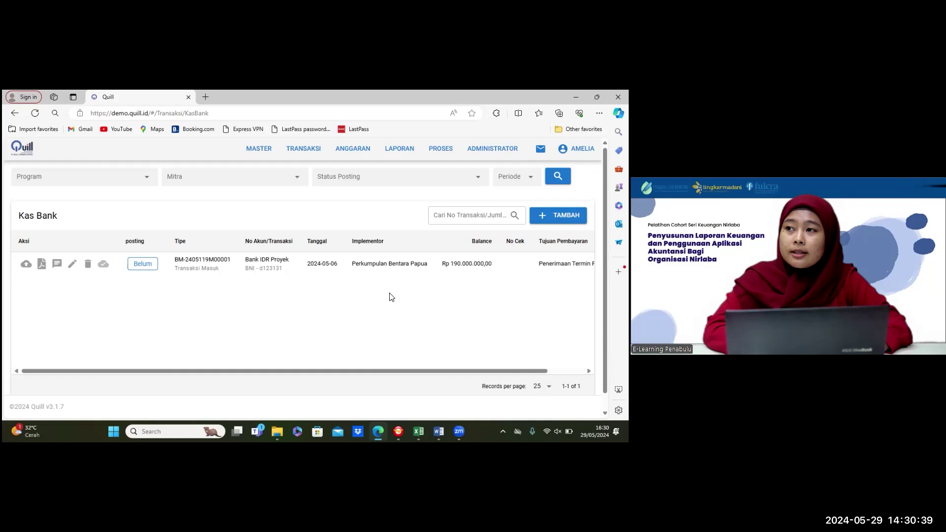
Open the Posting page for transactions.
click(308, 151)
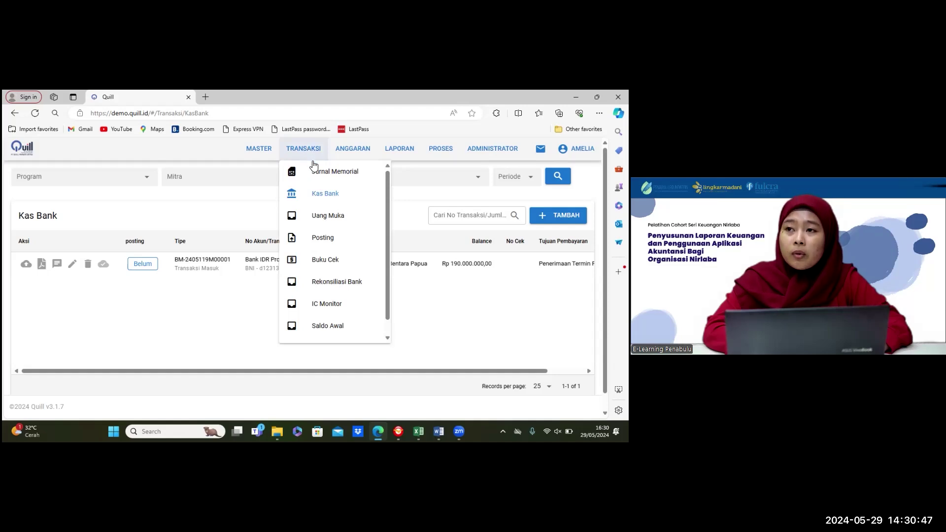
click(339, 239)
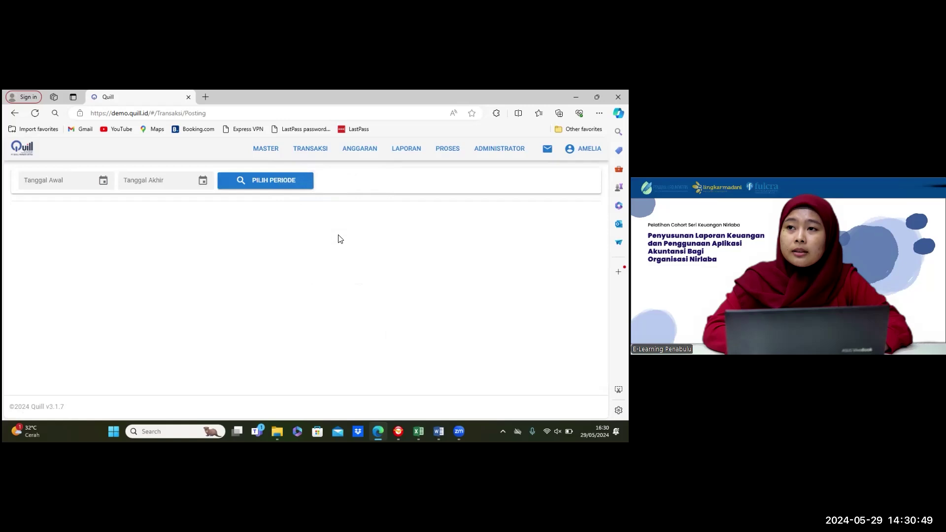